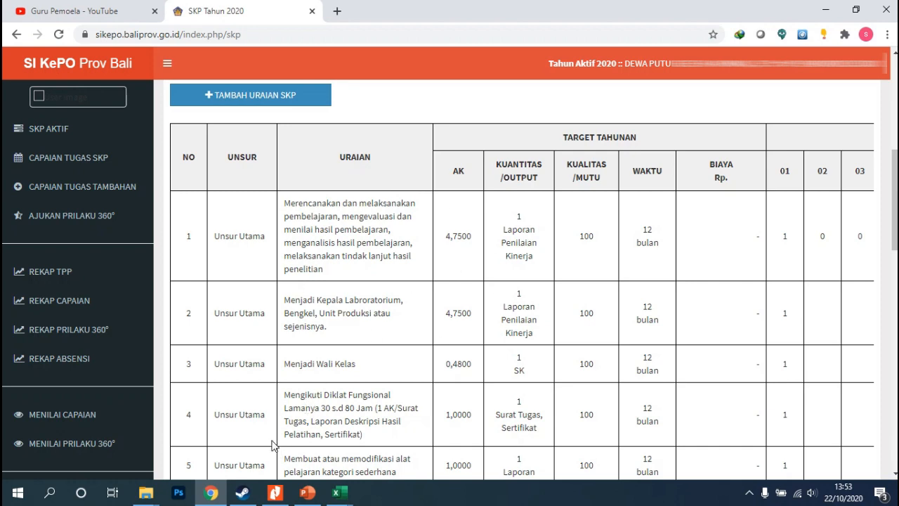
# Switch to the SIKePO guide PDF in Nitro Pro and back to the SKP Tahun 2020 page in Chrome
pyautogui.click(274, 493)
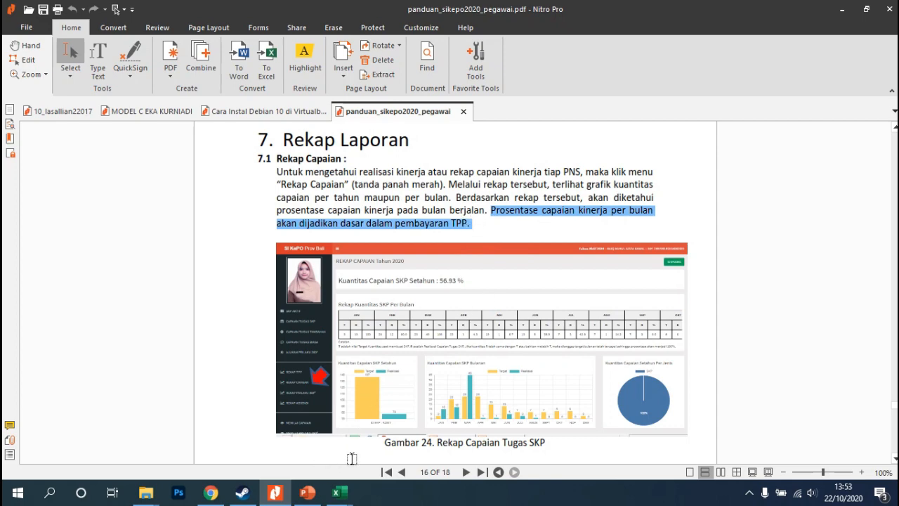
pyautogui.click(220, 497)
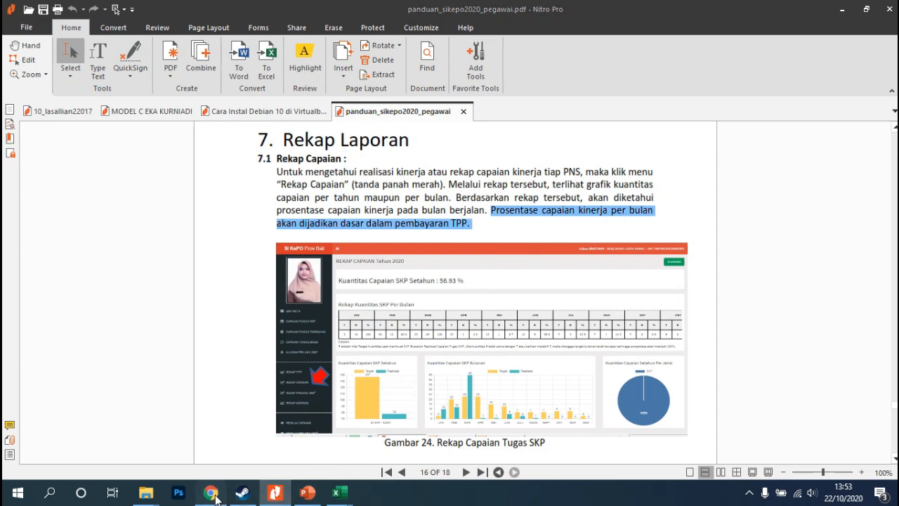
pyautogui.scroll(1, 414, 332)
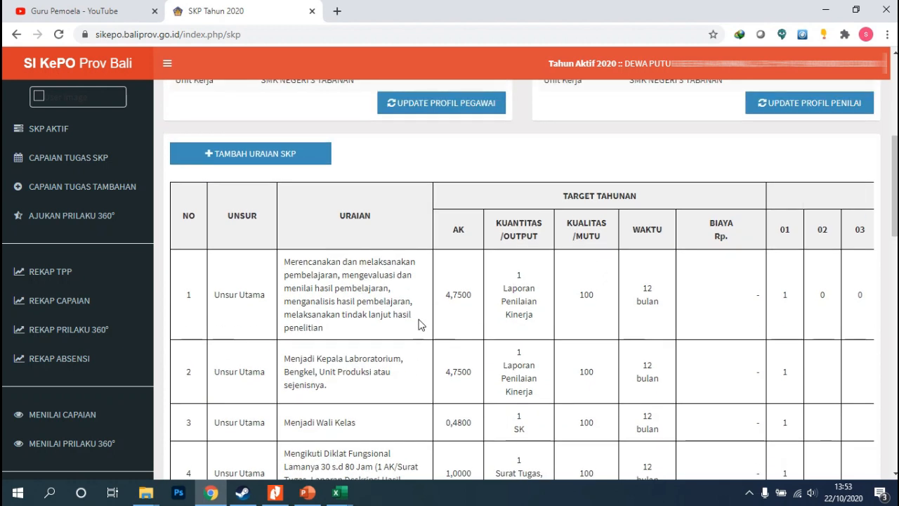
pyautogui.scroll(-1, 421, 331)
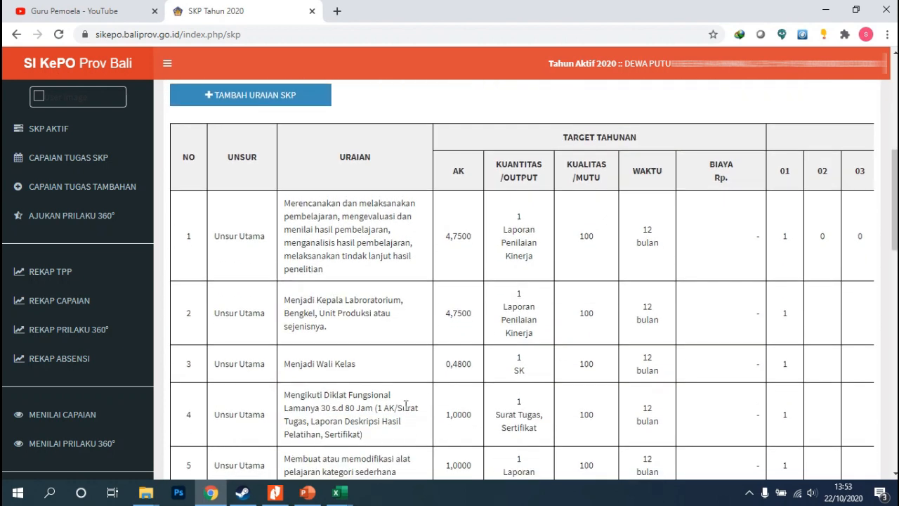
pyautogui.scroll(-2, 429, 395)
# Scroll the SKP table sideways to examine the monthly target columns and the Total row beneath them
pyautogui.moveTo(391, 430); pyautogui.dragTo(538, 436)
pyautogui.scroll(2, 538, 414)
pyautogui.scroll(1, 555, 379)
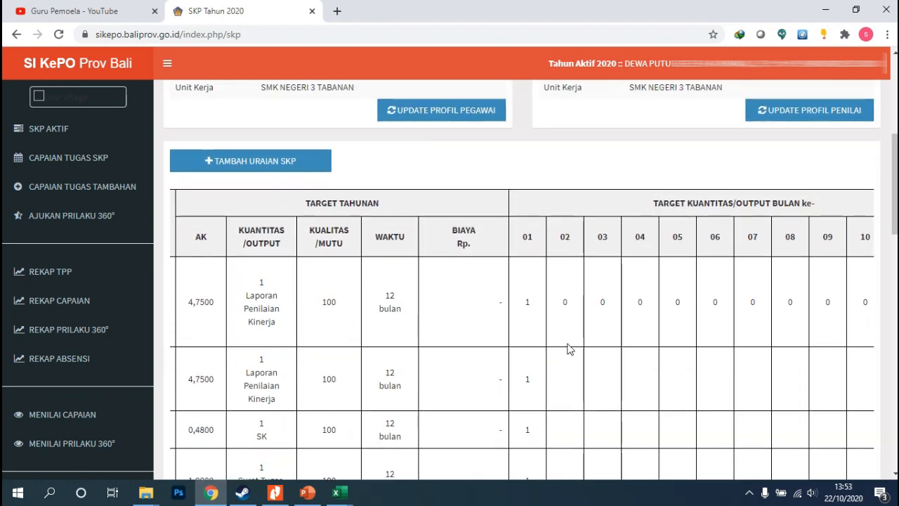
pyautogui.scroll(-1, 446, 414)
pyautogui.scroll(-3, 452, 412)
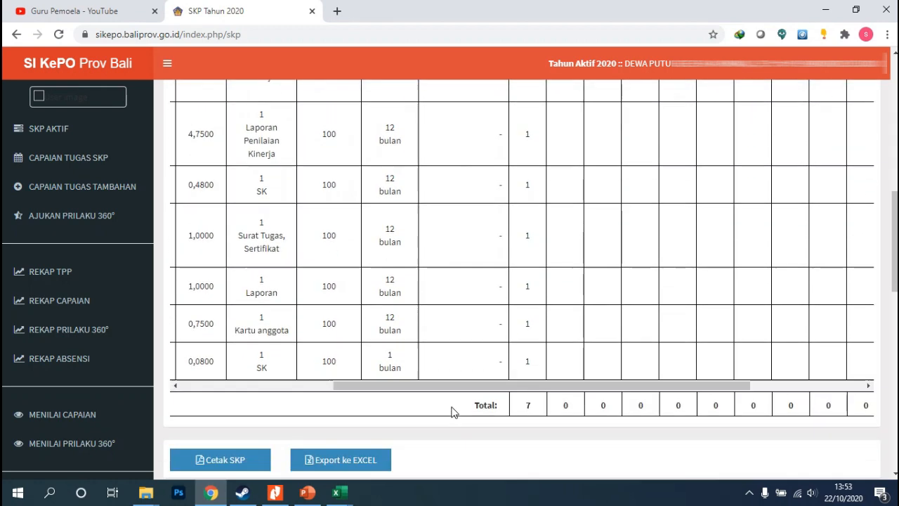
pyautogui.scroll(2, 451, 408)
pyautogui.scroll(-1, 456, 415)
pyautogui.scroll(-1, 460, 422)
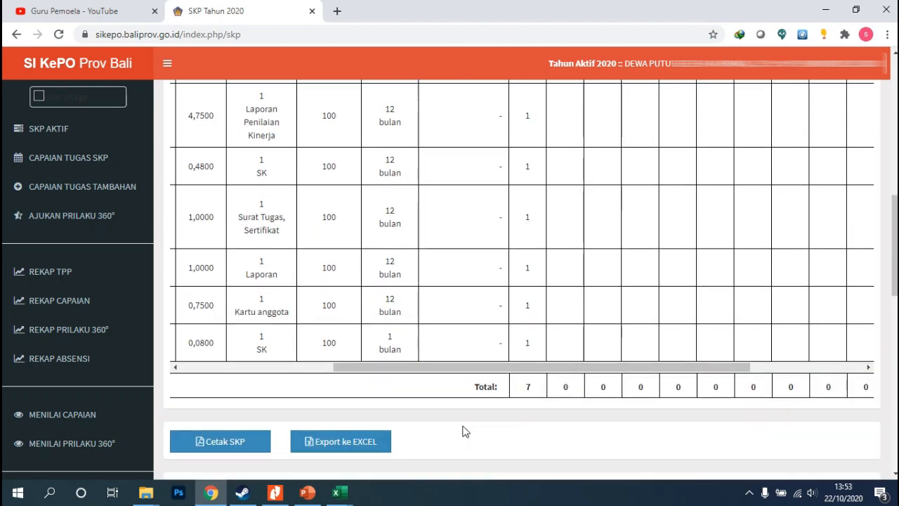
pyautogui.moveTo(482, 373); pyautogui.dragTo(538, 373)
pyautogui.scroll(2, 551, 350)
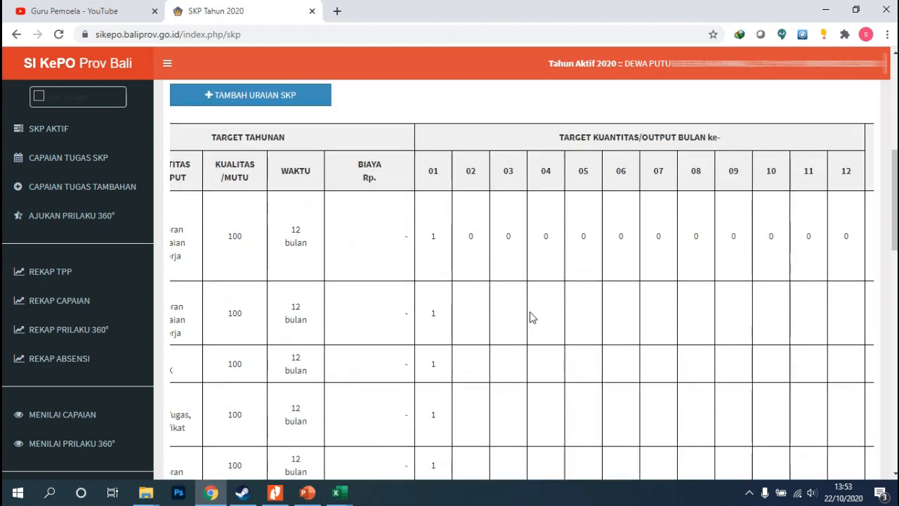
# Highlight the month 01 and month 12 column headers and the month 01 total to point them out
pyautogui.doubleClick(434, 172)
pyautogui.scroll(-1, 503, 441)
pyautogui.scroll(-2, 503, 442)
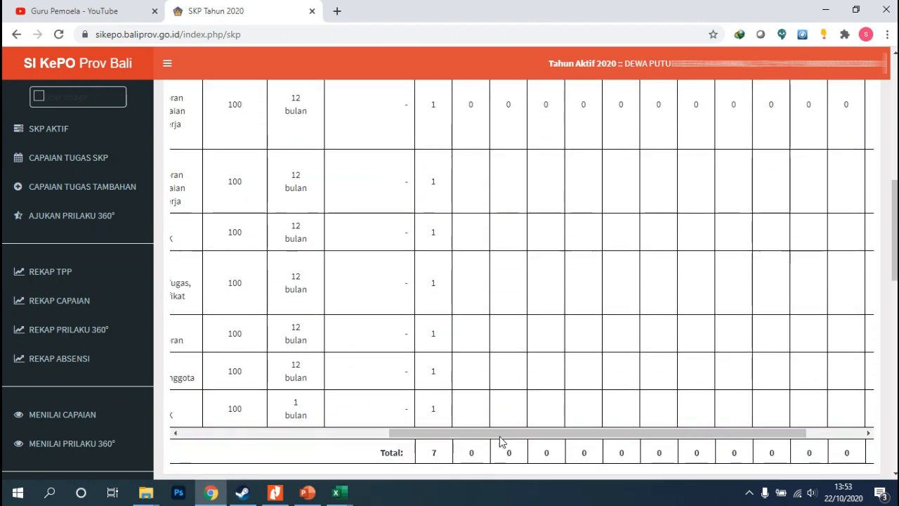
pyautogui.moveTo(500, 432); pyautogui.dragTo(608, 437)
pyautogui.scroll(2, 684, 253)
pyautogui.doubleClick(751, 171)
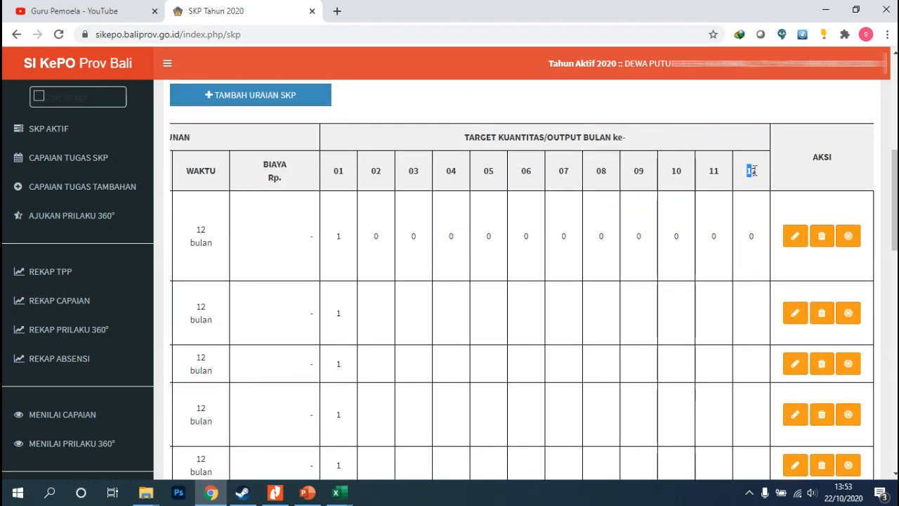
pyautogui.scroll(-2, 496, 241)
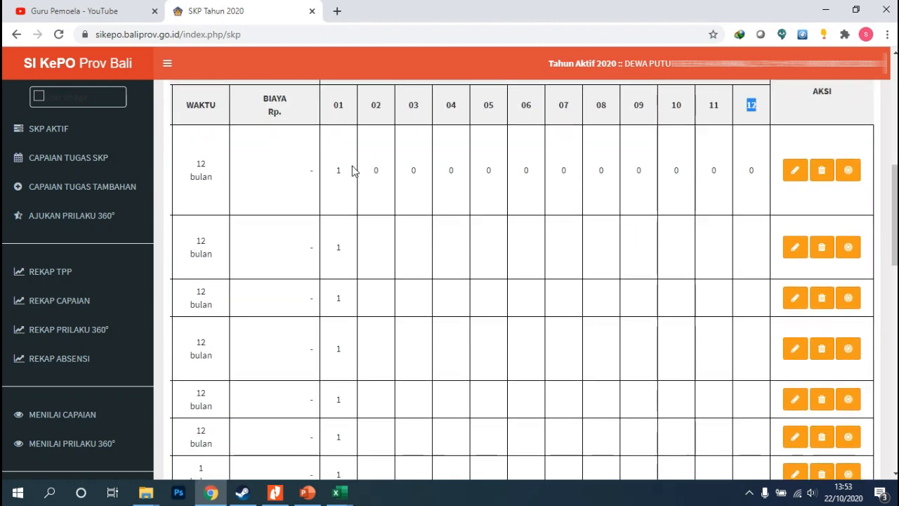
pyautogui.scroll(-4, 339, 245)
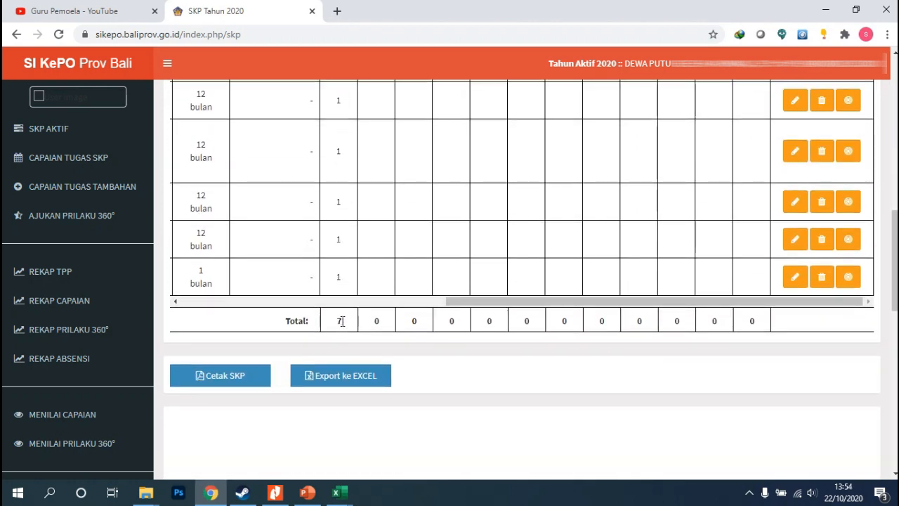
pyautogui.doubleClick(341, 323)
pyautogui.scroll(2, 531, 441)
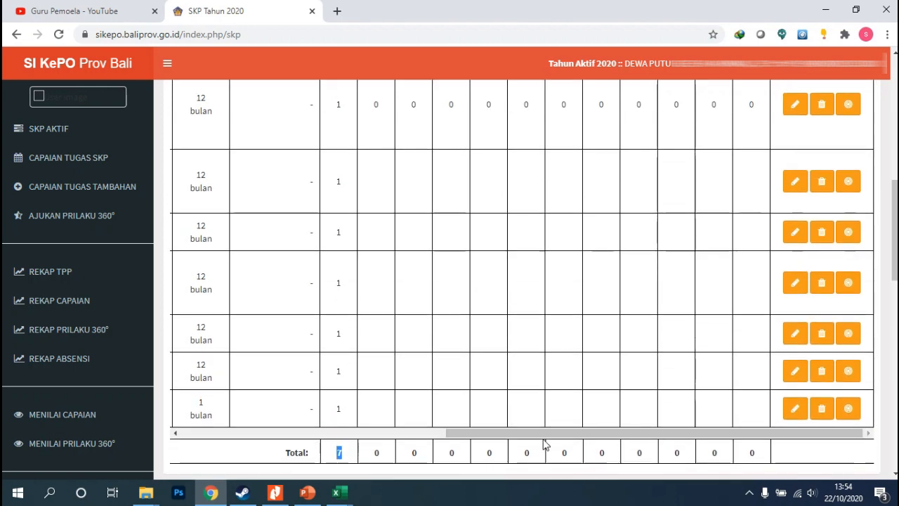
# Scroll the table back and forth to compare the yearly targets with the monthly target quantities
pyautogui.moveTo(414, 439); pyautogui.dragTo(378, 436)
pyautogui.click(375, 430)
pyautogui.moveTo(454, 435); pyautogui.dragTo(199, 434)
pyautogui.moveTo(569, 433); pyautogui.dragTo(681, 442)
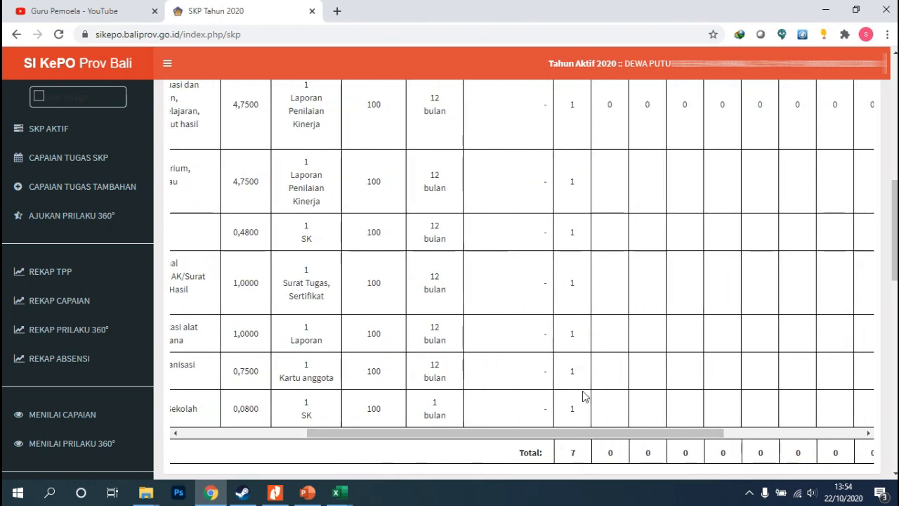
pyautogui.scroll(2, 587, 234)
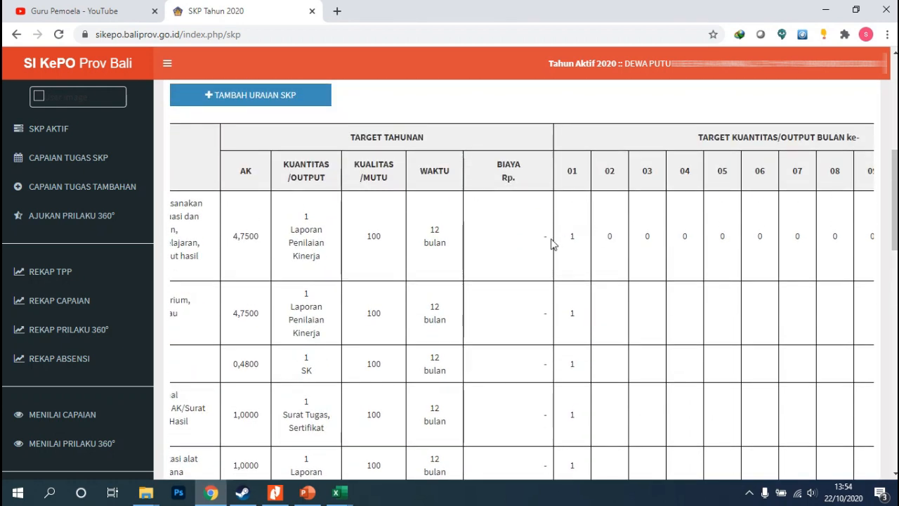
pyautogui.scroll(-3, 615, 340)
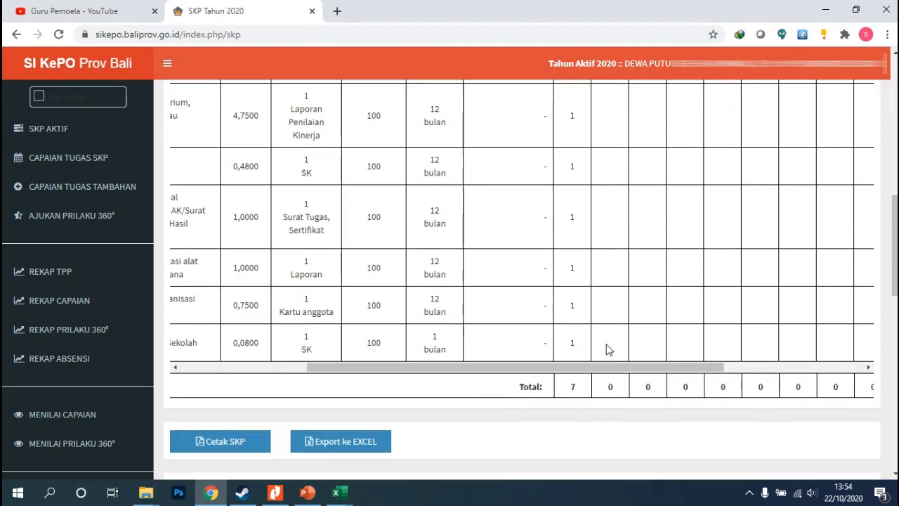
pyautogui.moveTo(583, 363); pyautogui.dragTo(632, 367)
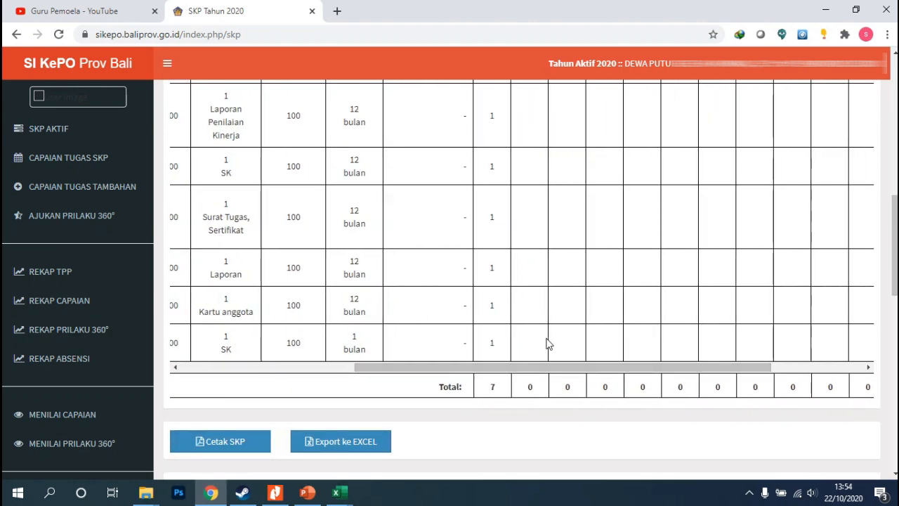
pyautogui.scroll(1, 543, 337)
pyautogui.scroll(1, 674, 309)
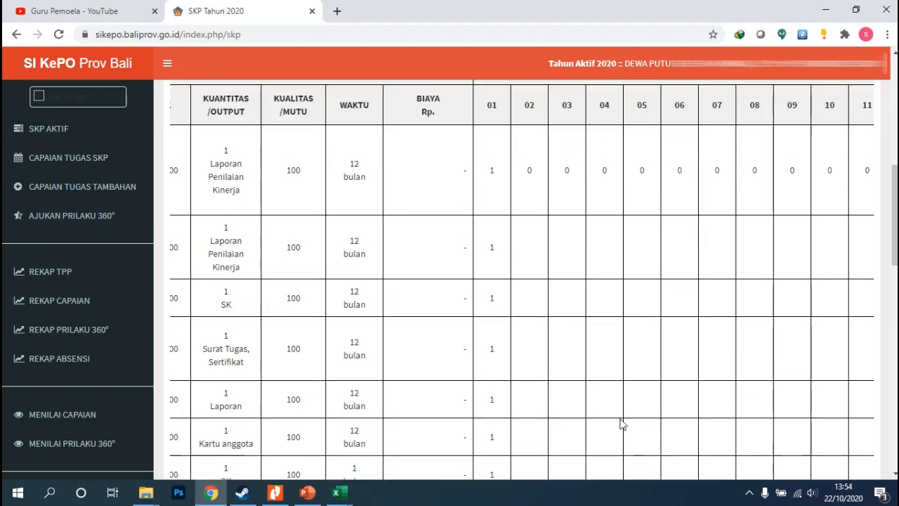
pyautogui.scroll(-1, 618, 408)
pyautogui.moveTo(546, 432); pyautogui.dragTo(633, 434)
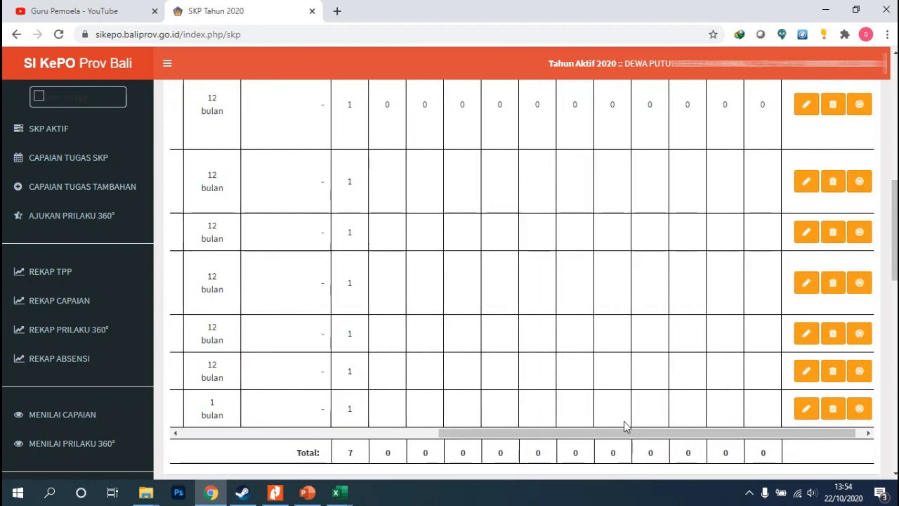
pyautogui.moveTo(496, 434); pyautogui.dragTo(488, 429)
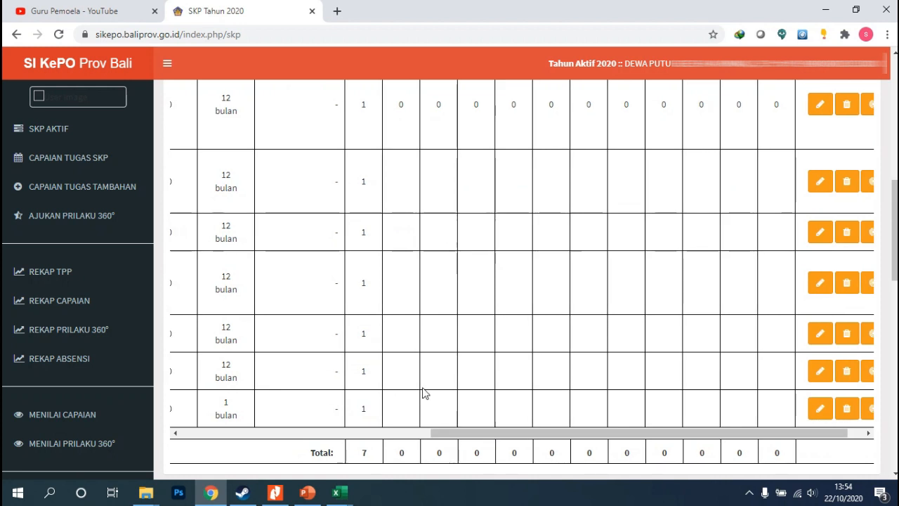
pyautogui.scroll(1, 420, 392)
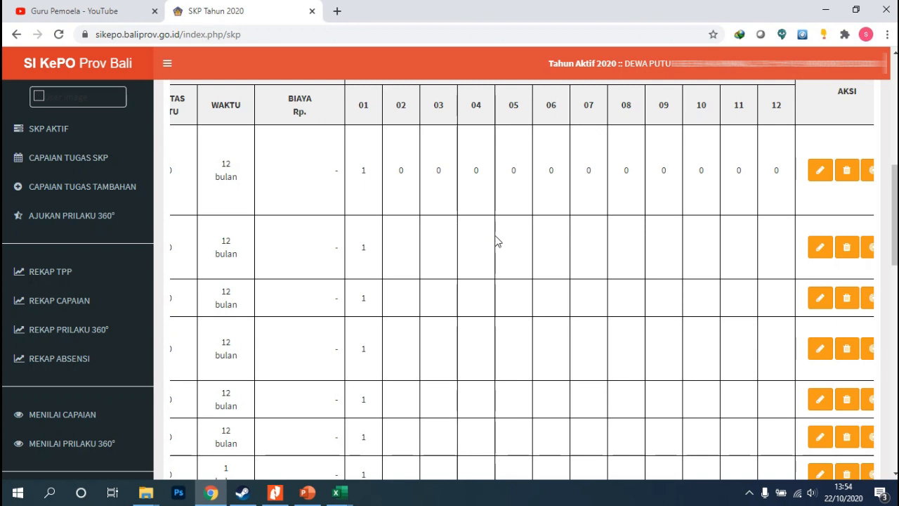
# Examine the task descriptions, unsur types and the AKSI column across the whole SKP table
pyautogui.scroll(-1, 496, 237)
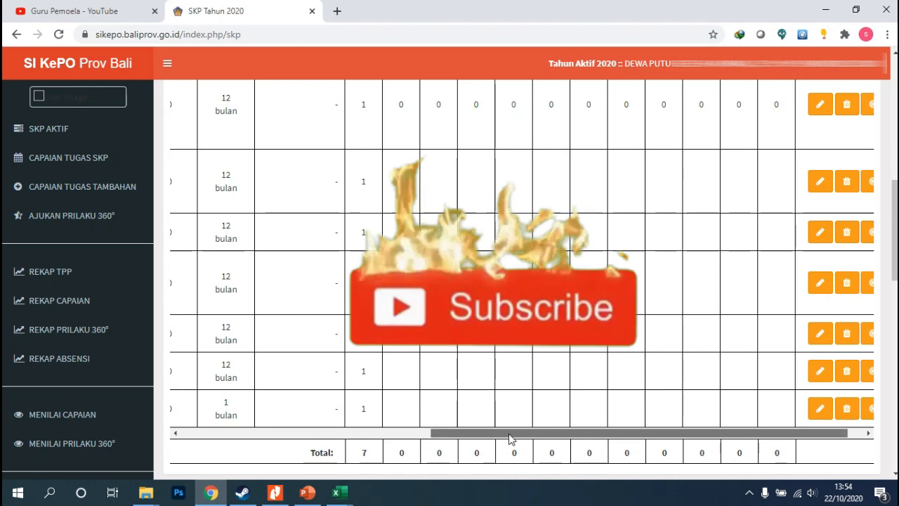
pyautogui.moveTo(510, 433); pyautogui.dragTo(430, 443)
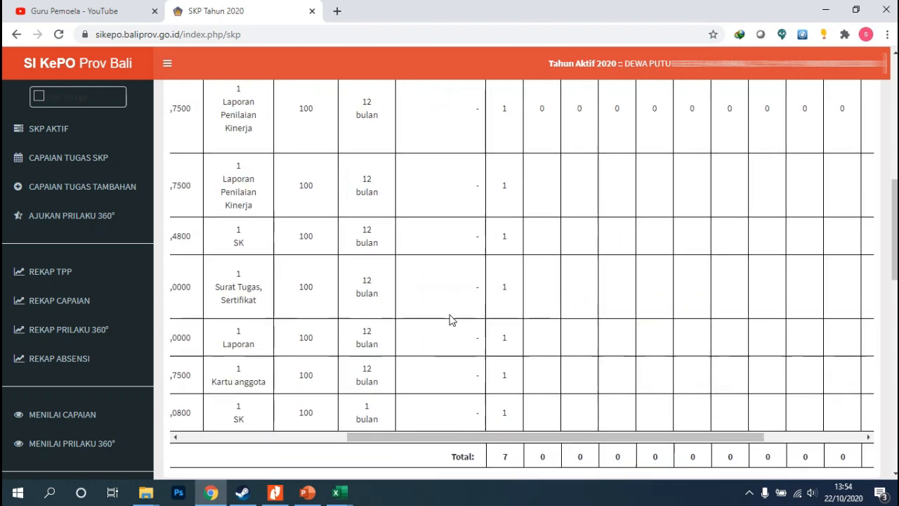
pyautogui.scroll(2, 450, 317)
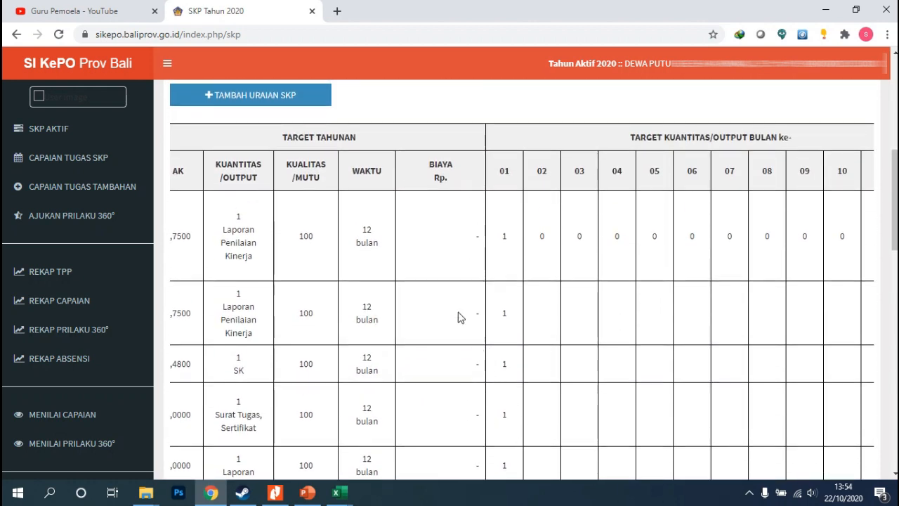
pyautogui.scroll(-1, 496, 368)
pyautogui.scroll(1, 562, 443)
pyautogui.scroll(-2, 572, 454)
pyautogui.moveTo(443, 437); pyautogui.dragTo(381, 435)
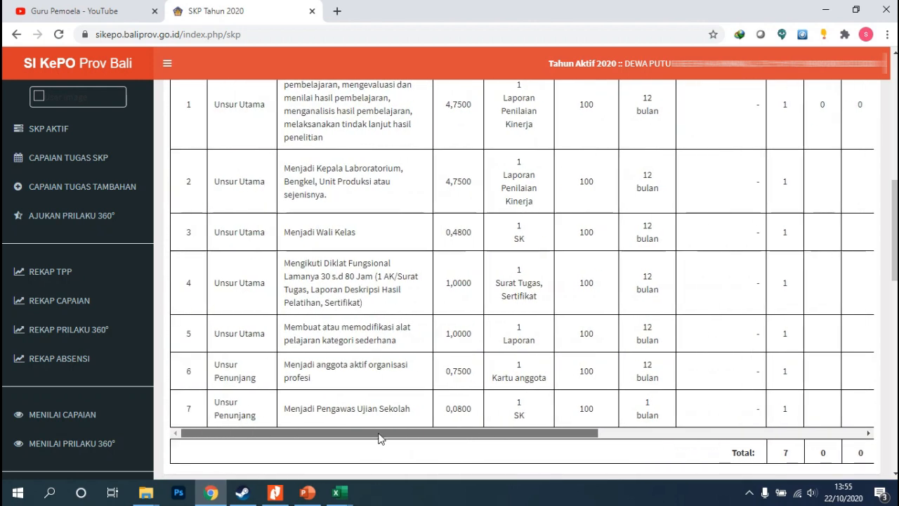
pyautogui.scroll(2, 235, 199)
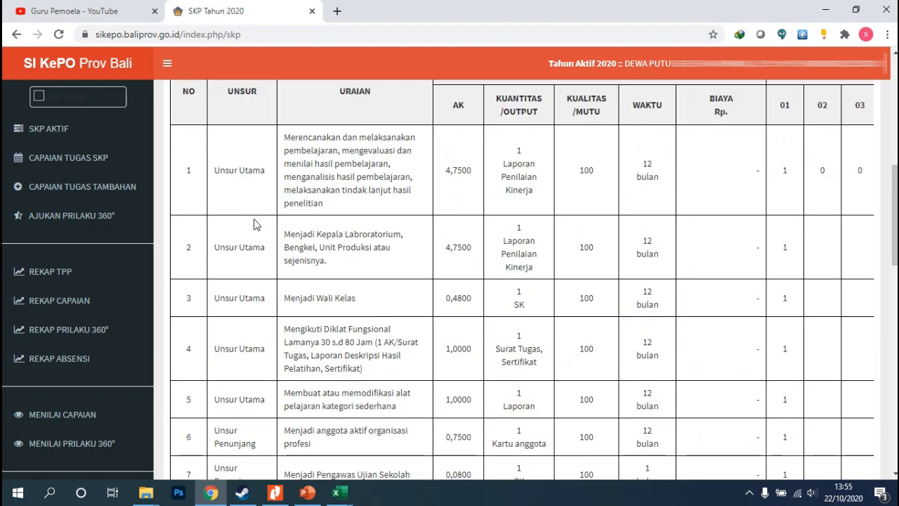
pyautogui.scroll(-2, 255, 223)
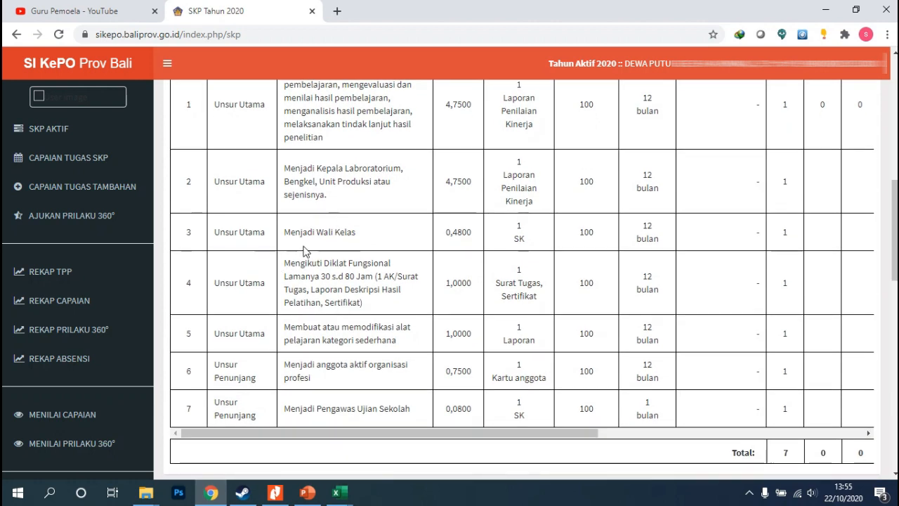
pyautogui.moveTo(487, 433); pyautogui.dragTo(746, 450)
pyautogui.scroll(2, 702, 316)
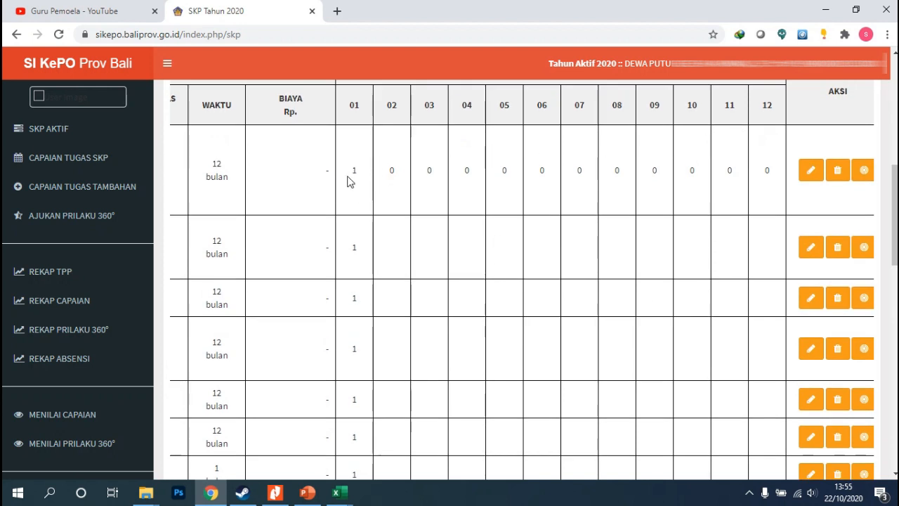
pyautogui.scroll(-2, 355, 295)
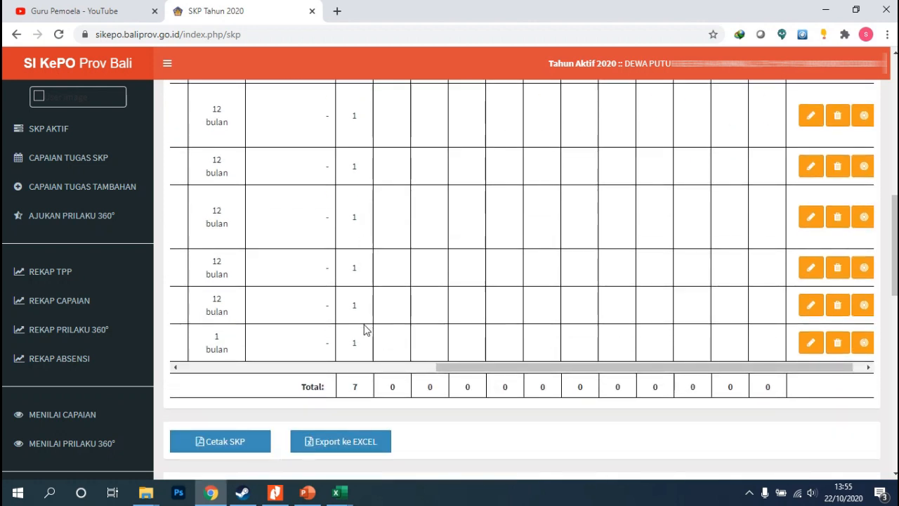
pyautogui.scroll(2, 364, 330)
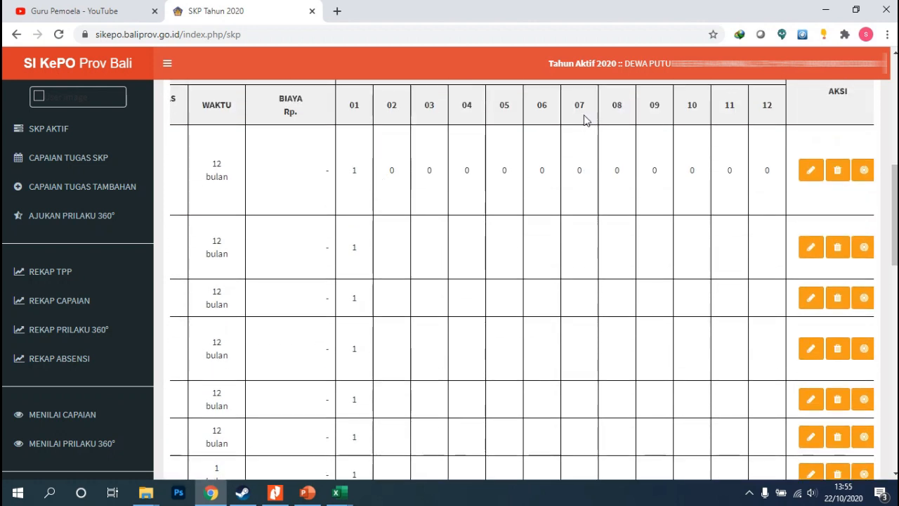
# Highlight the month headers 01 to 07 and review the monthly targets before returning to the table's start
pyautogui.moveTo(350, 115); pyautogui.dragTo(583, 115)
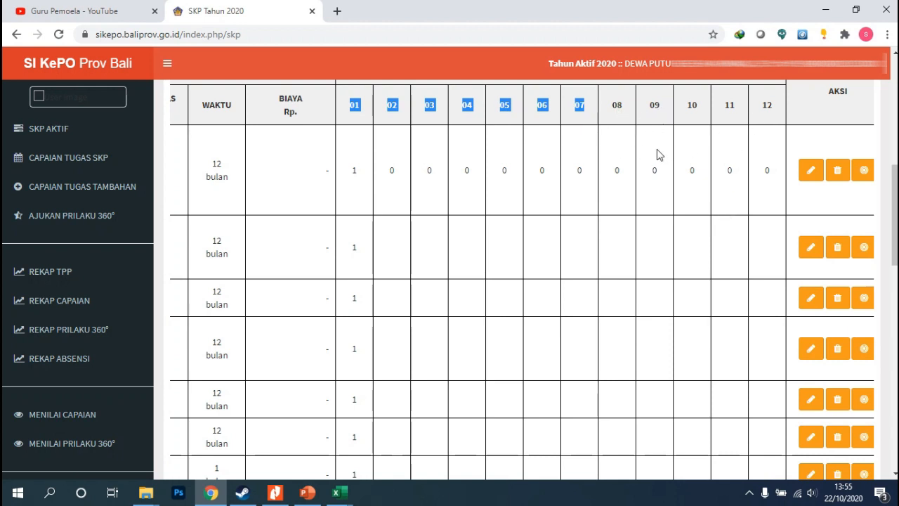
pyautogui.click(371, 217)
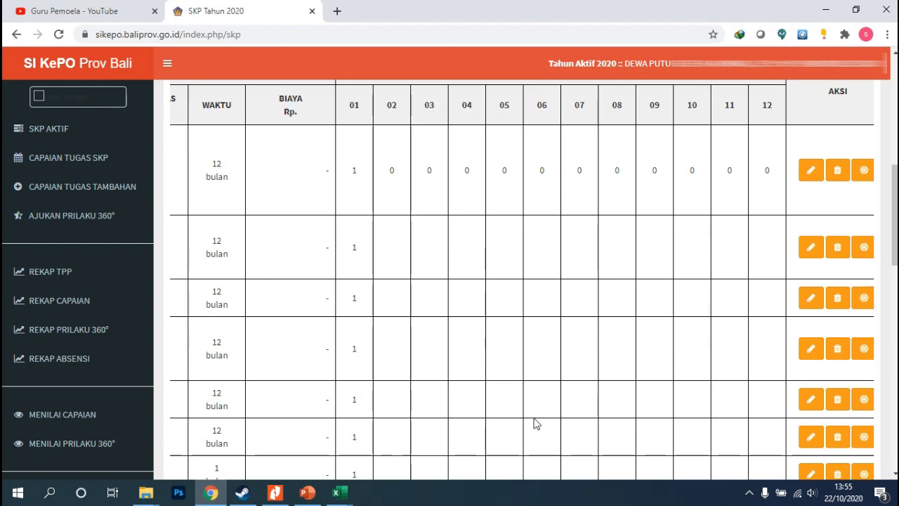
pyautogui.scroll(-1, 400, 371)
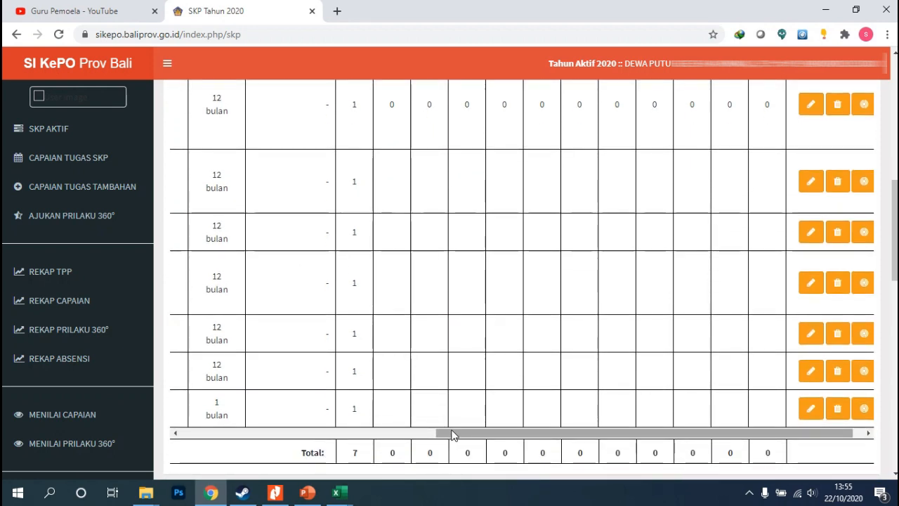
pyautogui.moveTo(454, 433); pyautogui.dragTo(211, 442)
pyautogui.scroll(2, 461, 281)
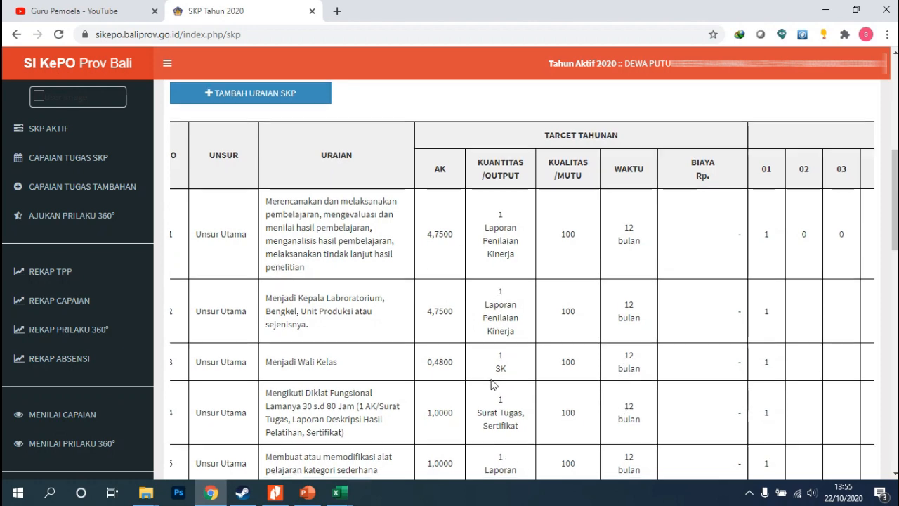
pyautogui.scroll(-1, 492, 395)
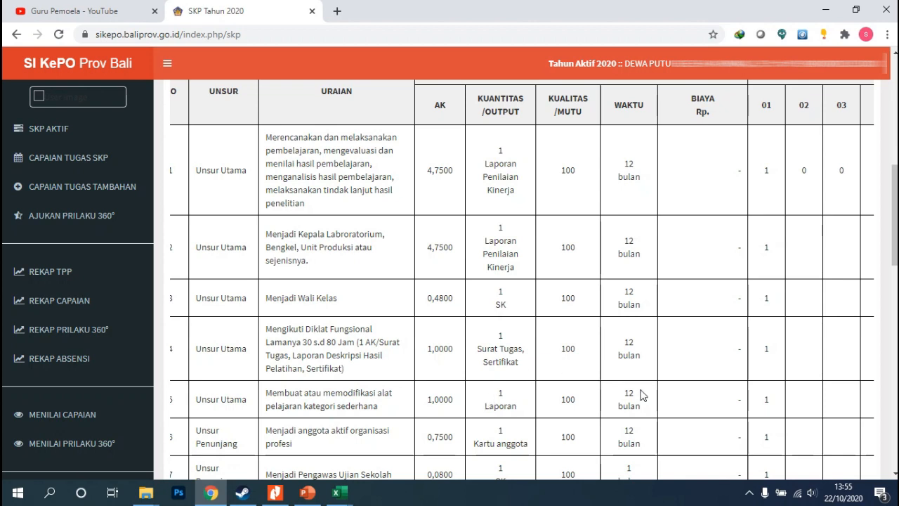
# Scroll across the SKP table's yearly and monthly target columns and open the first task's monthly target editor, then close it
pyautogui.scroll(-2, 641, 395)
pyautogui.moveTo(496, 359); pyautogui.dragTo(578, 369)
pyautogui.click(583, 347)
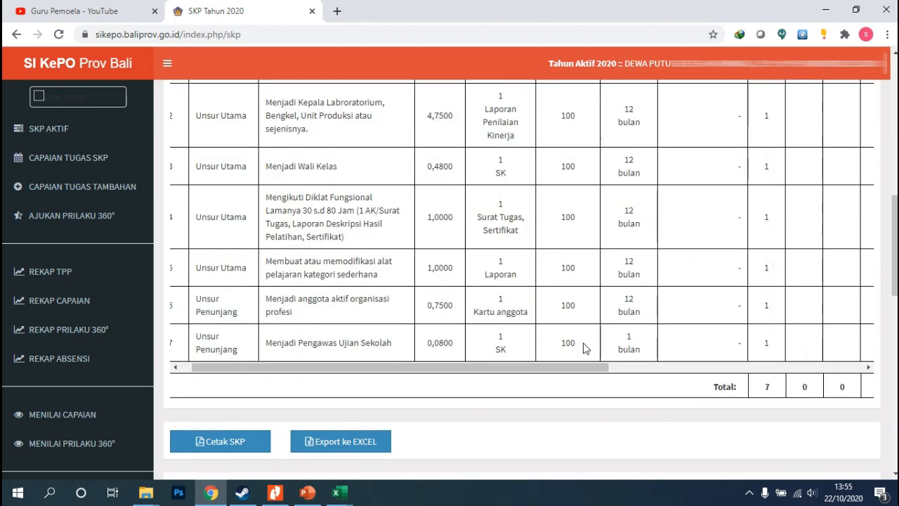
pyautogui.scroll(3, 584, 347)
pyautogui.scroll(2, 436, 323)
pyautogui.scroll(-1, 285, 240)
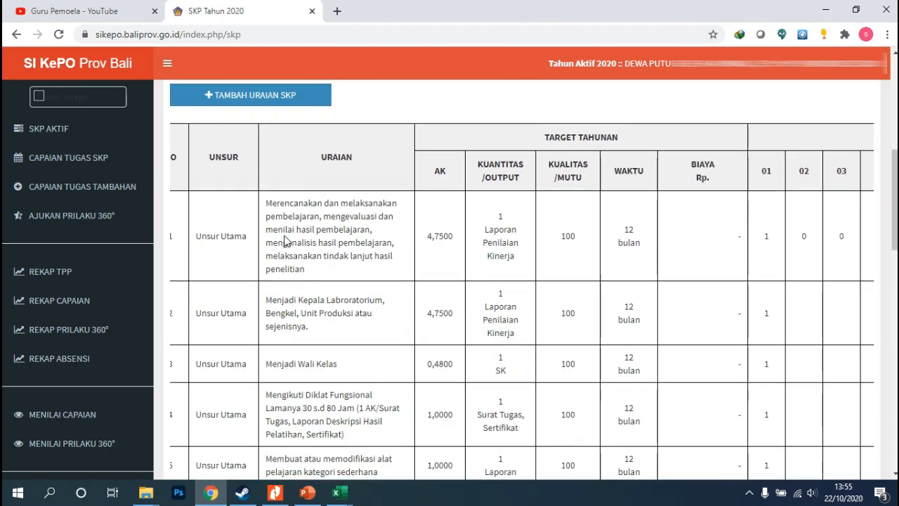
pyautogui.scroll(-5, 398, 291)
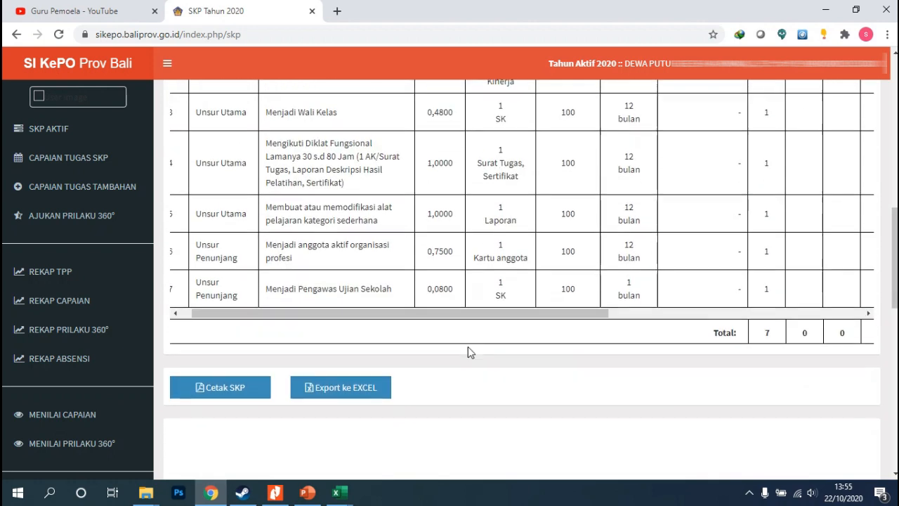
pyautogui.moveTo(438, 258); pyautogui.dragTo(639, 224)
pyautogui.scroll(3, 594, 192)
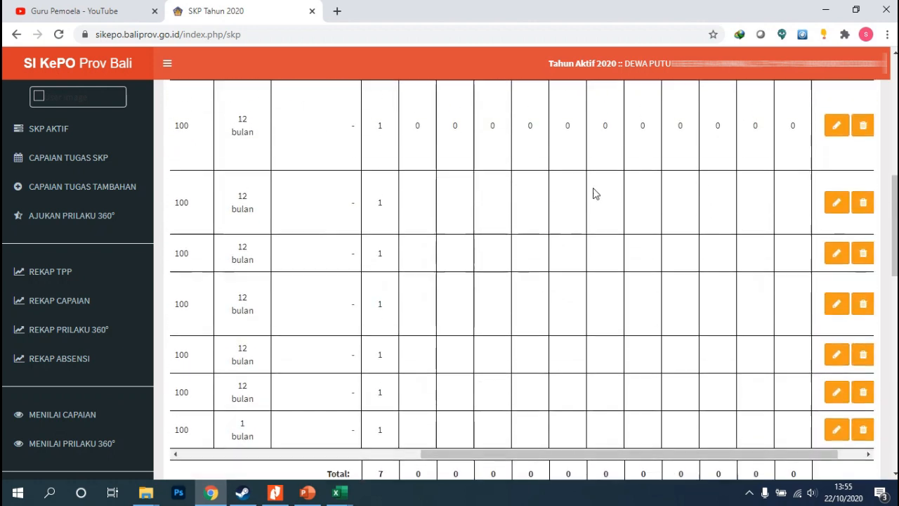
pyautogui.scroll(2, 557, 215)
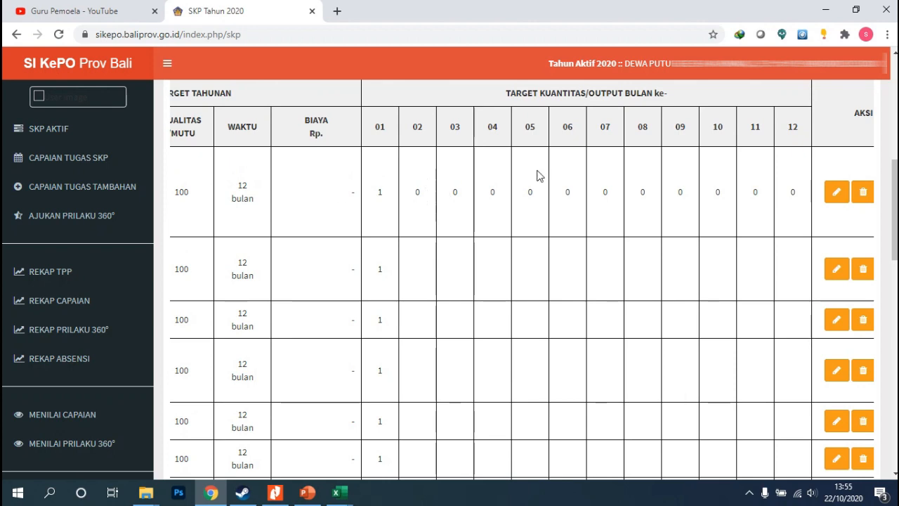
pyautogui.scroll(-3, 522, 448)
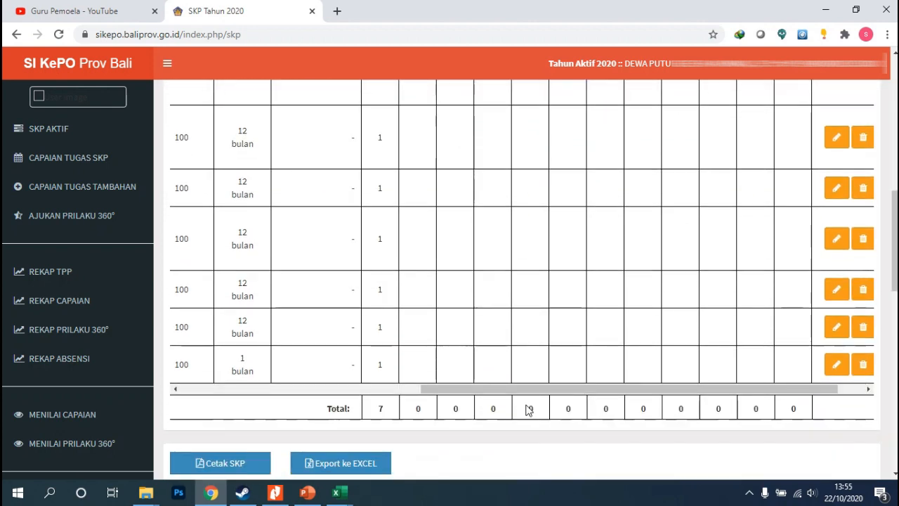
pyautogui.moveTo(553, 392); pyautogui.dragTo(640, 329)
pyautogui.scroll(3, 559, 236)
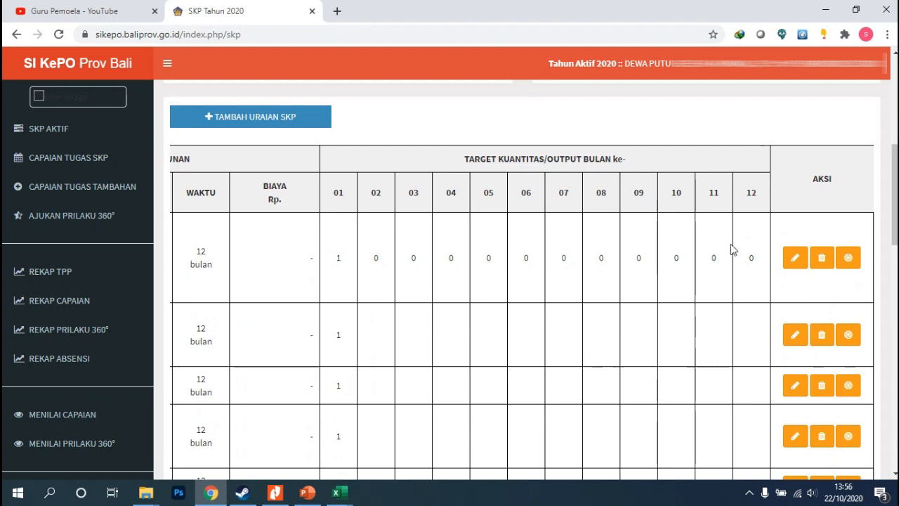
pyautogui.click(849, 261)
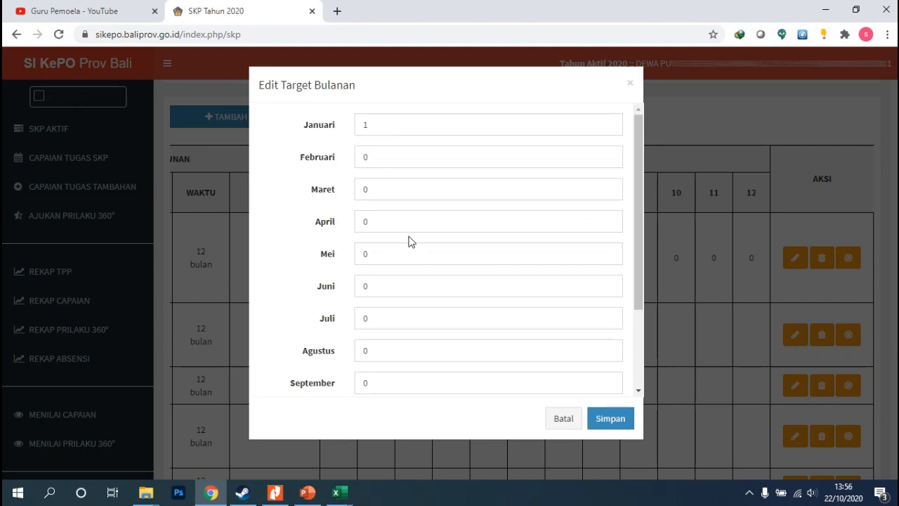
pyautogui.click(563, 419)
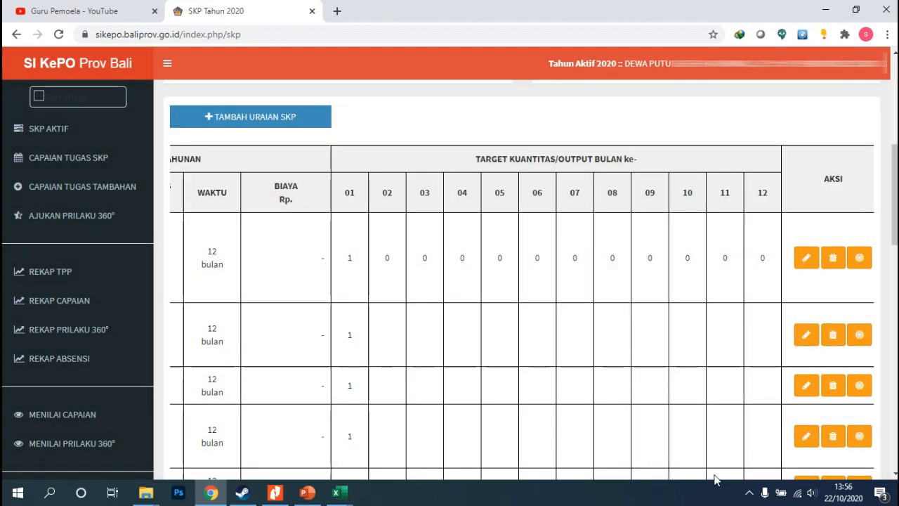
# Scroll the table horizontally and vertically to compare the monthly target columns with their totals
pyautogui.scroll(-5, 589, 450)
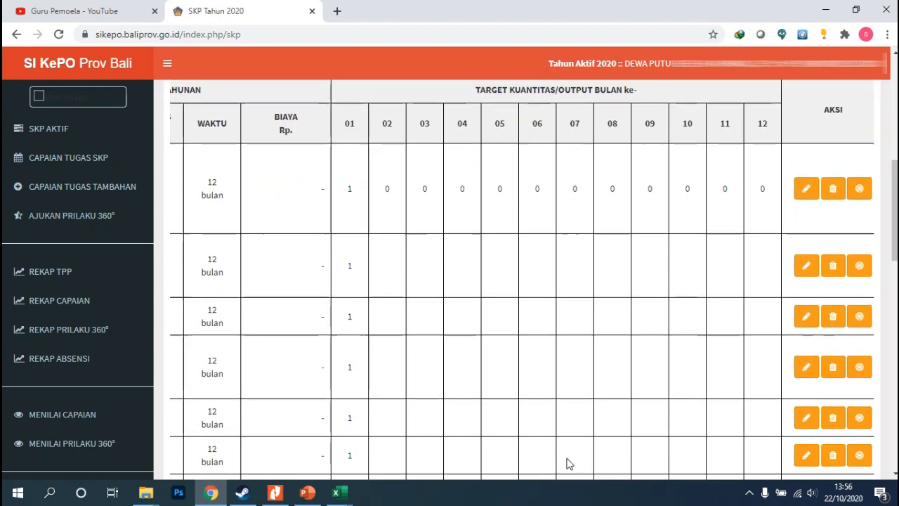
pyautogui.moveTo(556, 397); pyautogui.dragTo(337, 321)
pyautogui.scroll(5, 363, 243)
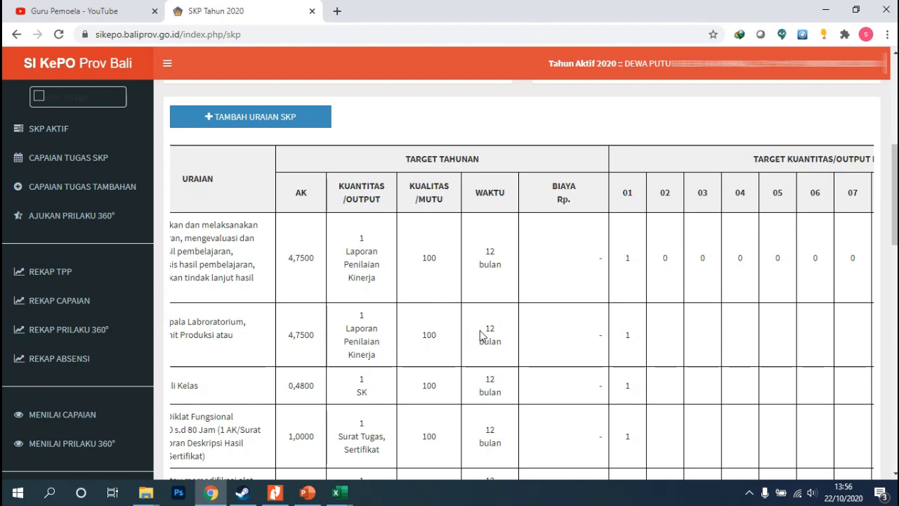
pyautogui.scroll(-3, 502, 372)
pyautogui.moveTo(616, 388); pyautogui.dragTo(770, 372)
pyautogui.scroll(2, 676, 263)
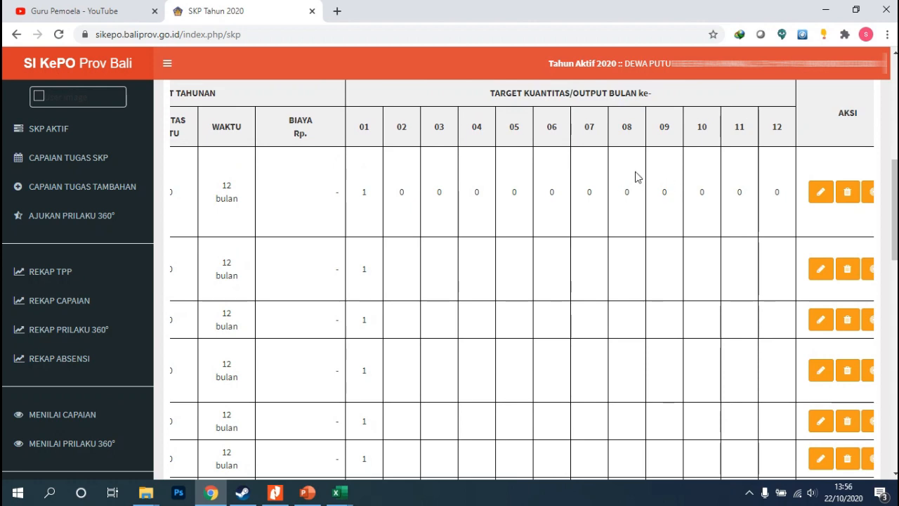
pyautogui.scroll(-2, 602, 431)
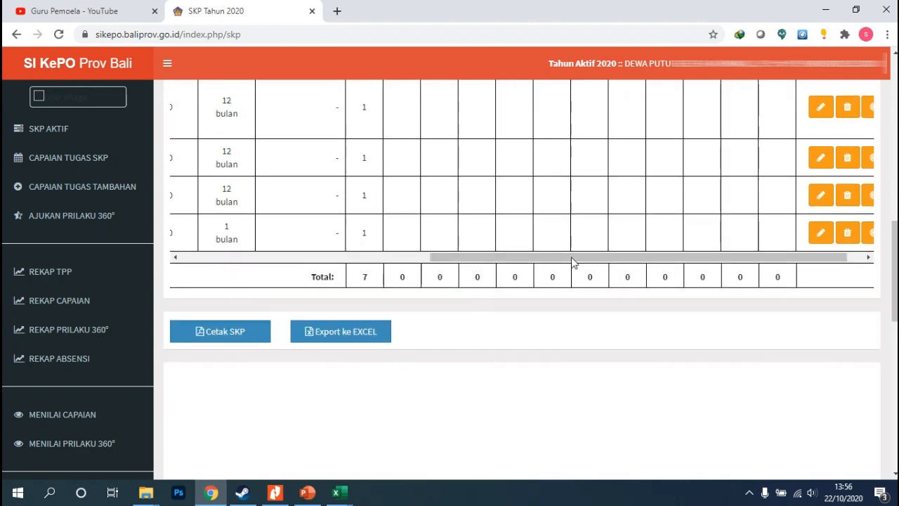
pyautogui.moveTo(571, 259); pyautogui.dragTo(404, 272)
pyautogui.scroll(3, 668, 164)
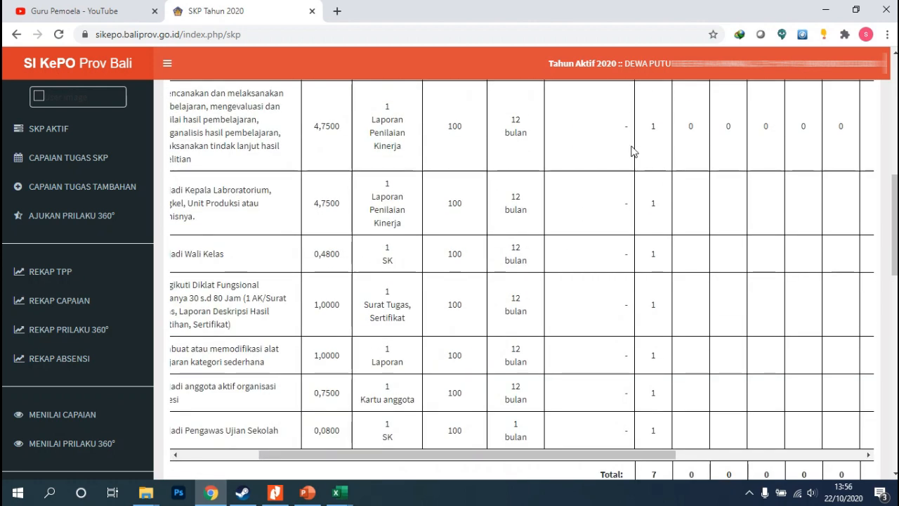
pyautogui.scroll(1, 656, 172)
pyautogui.scroll(-4, 625, 311)
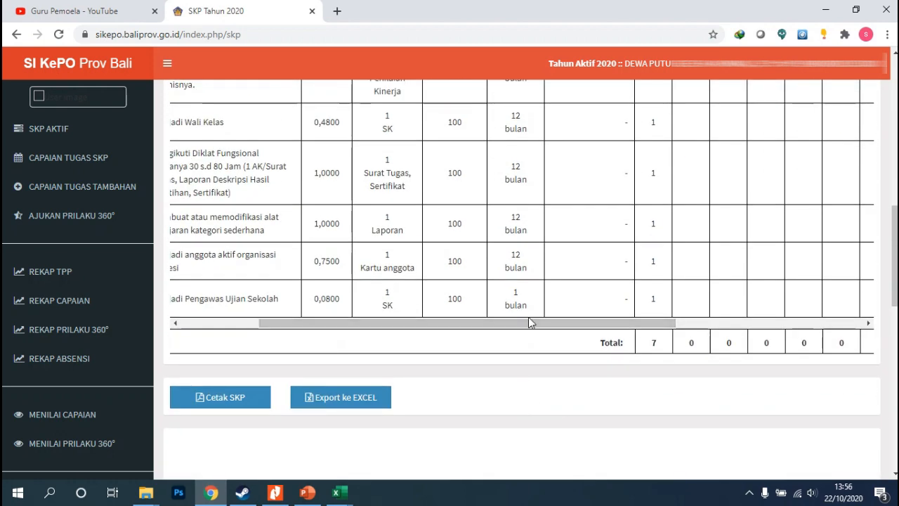
pyautogui.moveTo(564, 327); pyautogui.dragTo(696, 171)
pyautogui.scroll(2, 695, 171)
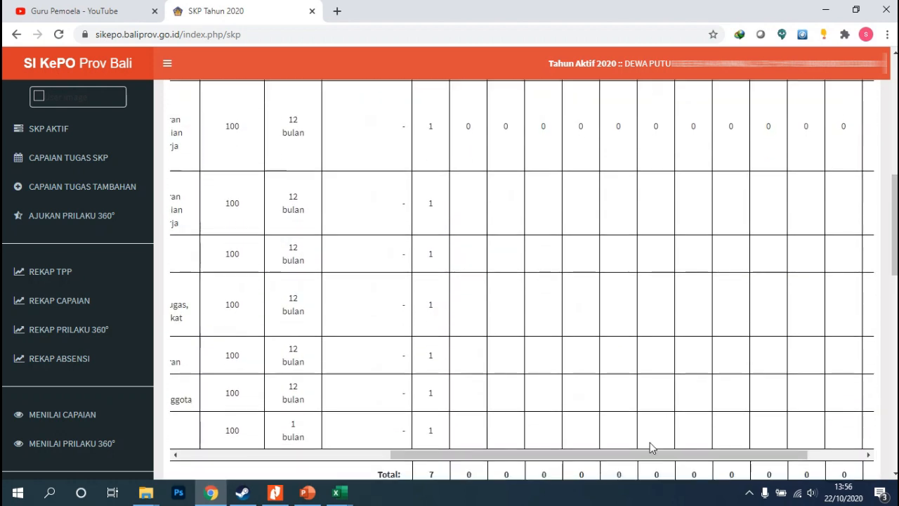
pyautogui.moveTo(657, 455); pyautogui.dragTo(761, 352)
pyautogui.scroll(1, 836, 179)
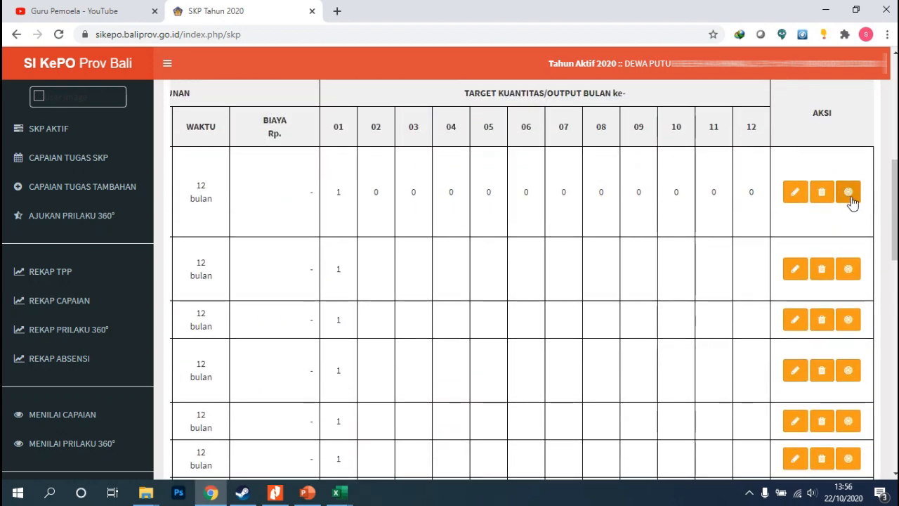
# Move the first task's monthly target from Januari to Agustus by setting Januari to 0 and Agustus to 1, then save
pyautogui.click(848, 193)
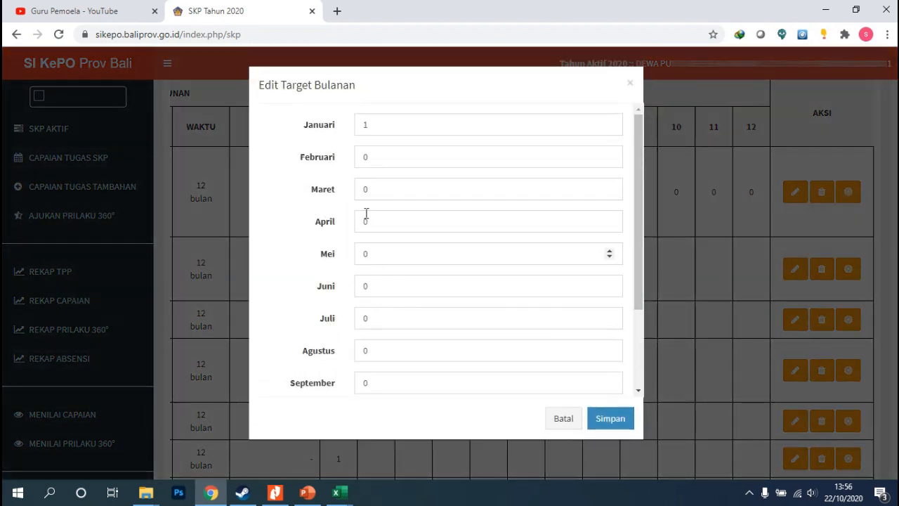
pyautogui.moveTo(372, 128); pyautogui.dragTo(356, 125)
pyautogui.write('0')
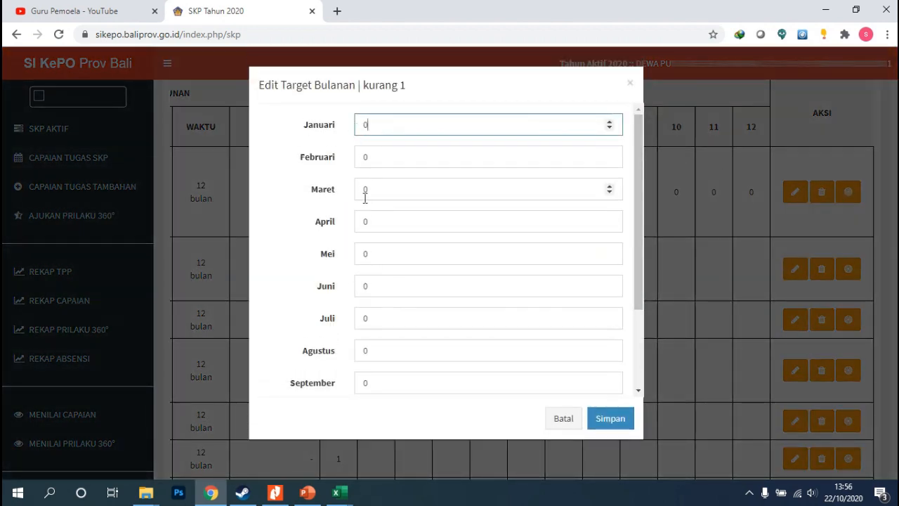
pyautogui.doubleClick(370, 351)
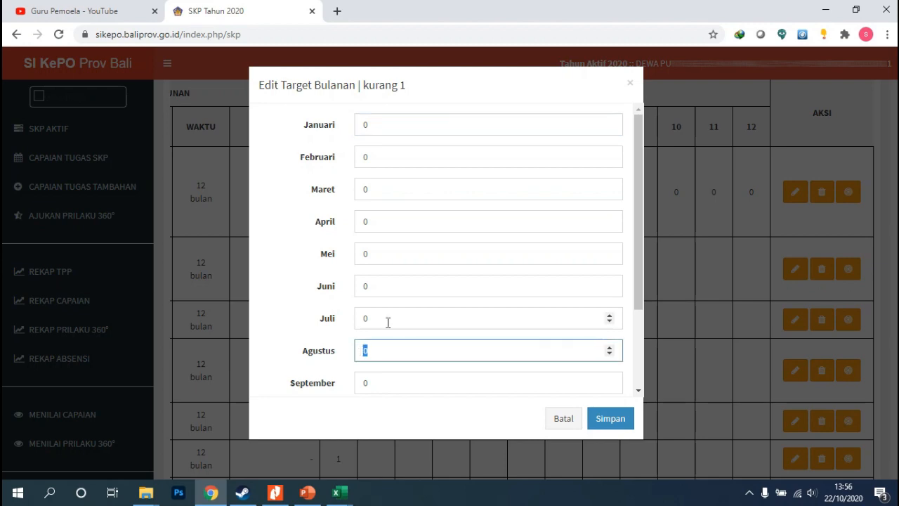
pyautogui.scroll(-1, 388, 322)
pyautogui.write('1')
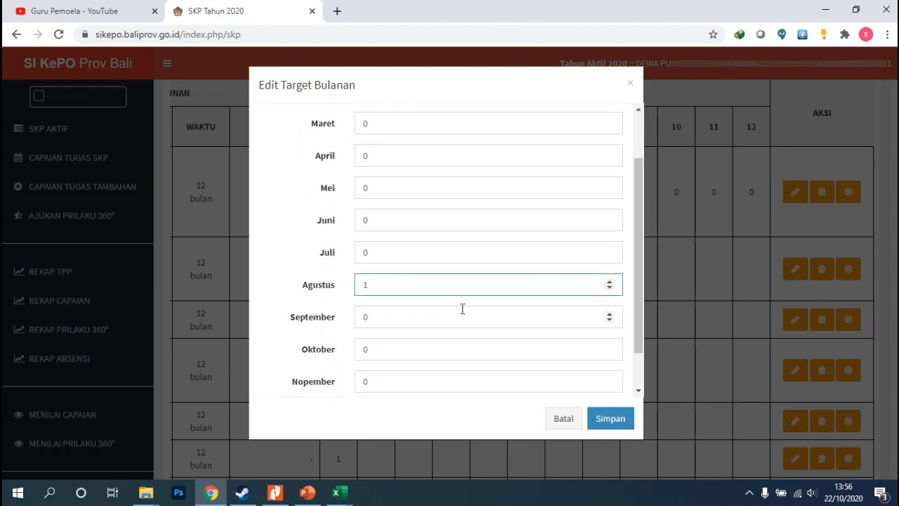
pyautogui.click(605, 423)
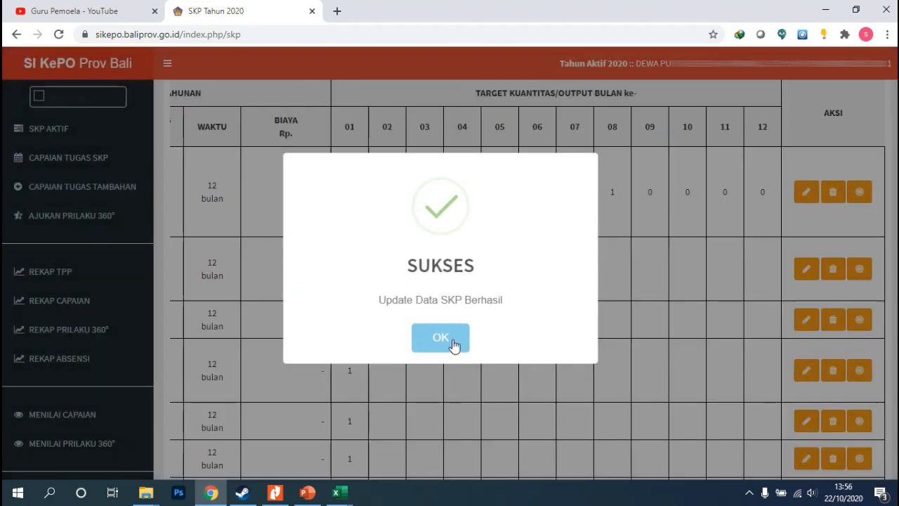
pyautogui.click(440, 338)
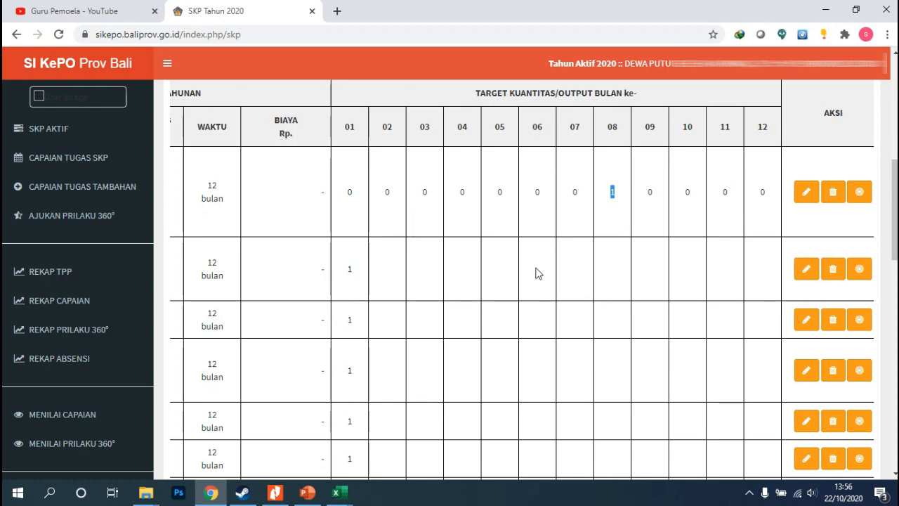
# Scroll through the table to check the first task's updated monthly row and the monthly totals
pyautogui.scroll(-2, 422, 267)
pyautogui.moveTo(602, 455); pyautogui.dragTo(330, 457)
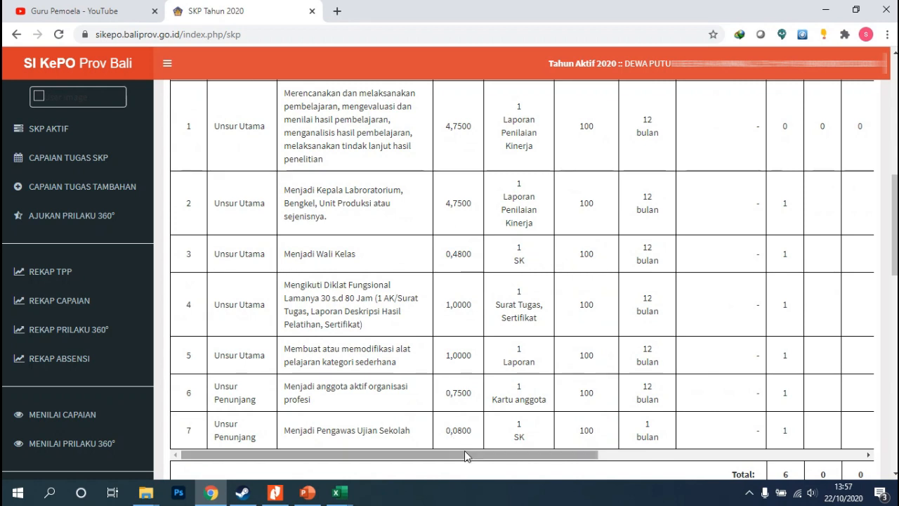
pyautogui.moveTo(465, 455); pyautogui.dragTo(706, 462)
pyautogui.scroll(2, 718, 451)
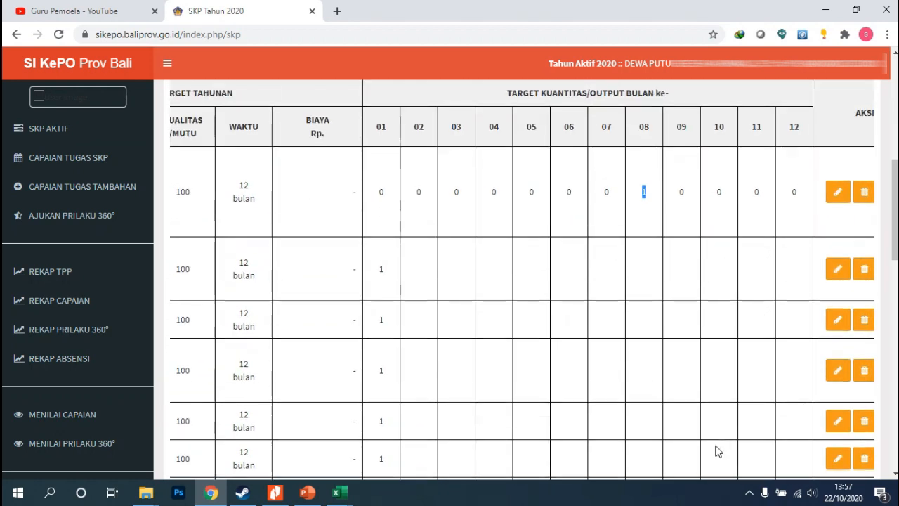
pyautogui.scroll(-3, 718, 451)
pyautogui.moveTo(668, 401); pyautogui.dragTo(711, 398)
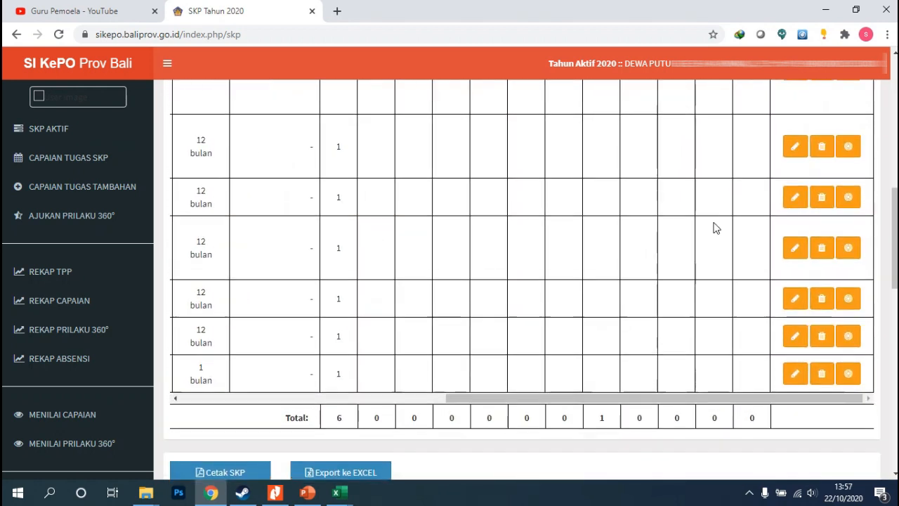
pyautogui.scroll(2, 715, 228)
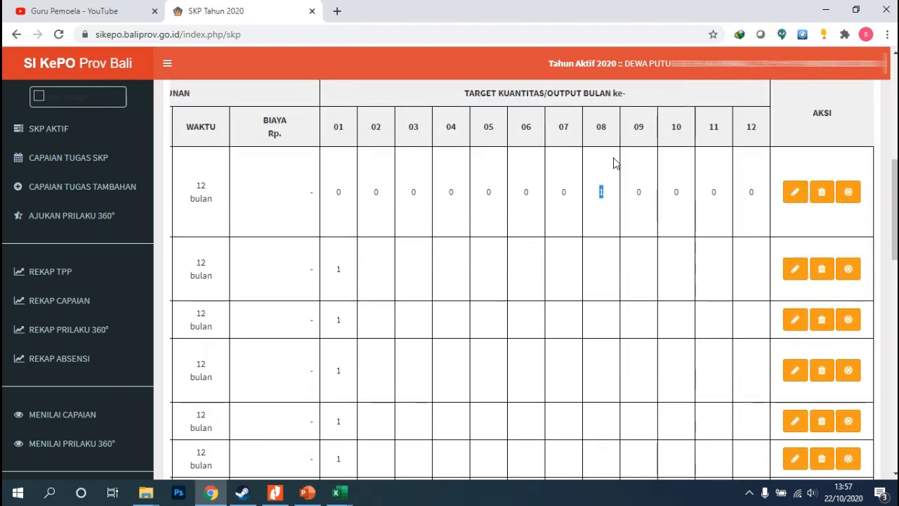
# Set the second task's monthly target to 1 in September and 0 in Januari, then save
pyautogui.click(848, 269)
pyautogui.scroll(-1, 379, 284)
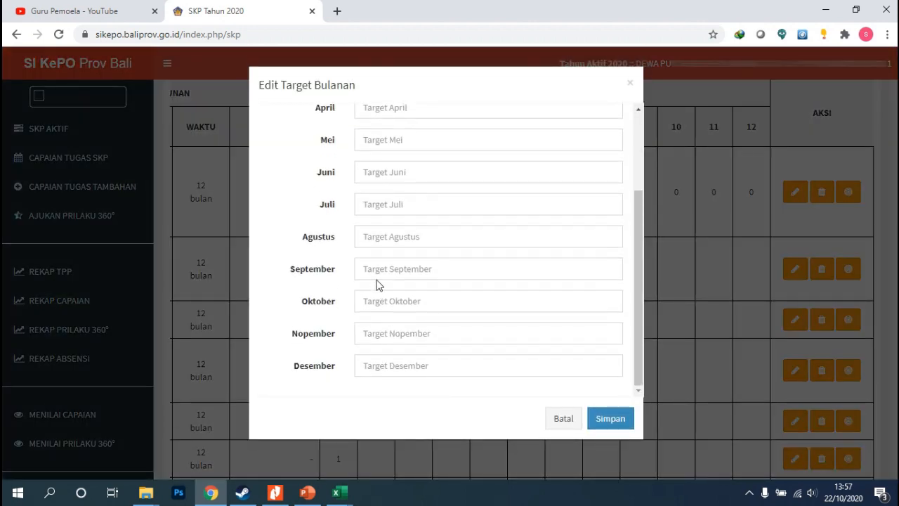
pyautogui.click(376, 270)
pyautogui.write('1')
pyautogui.scroll(2, 393, 211)
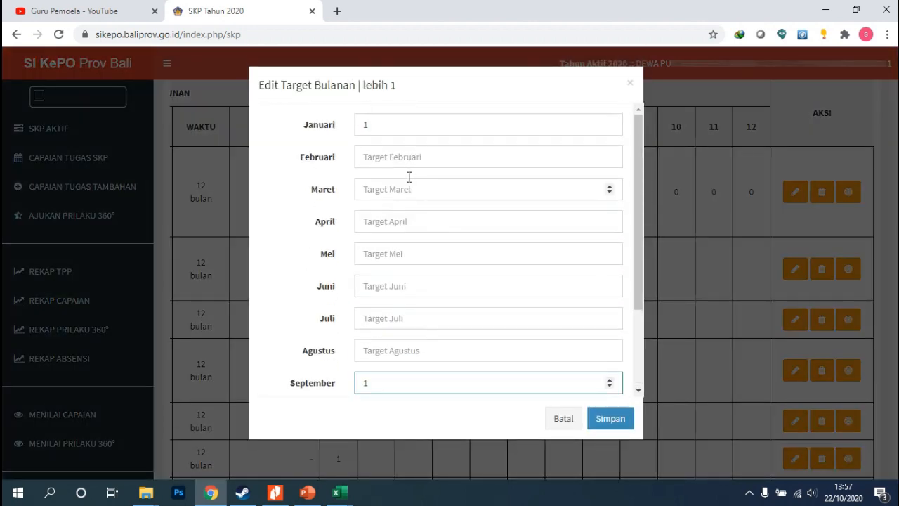
pyautogui.doubleClick(355, 126)
pyautogui.write('0')
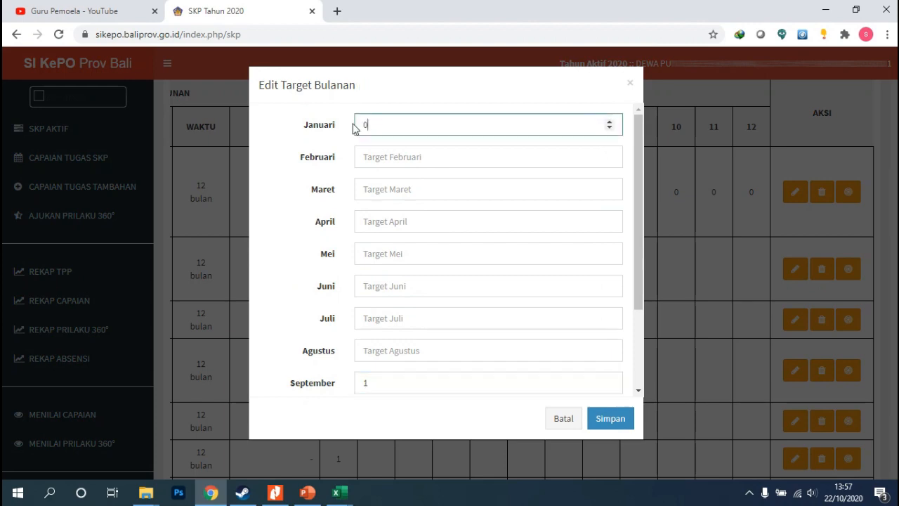
pyautogui.click(603, 419)
pyautogui.click(448, 340)
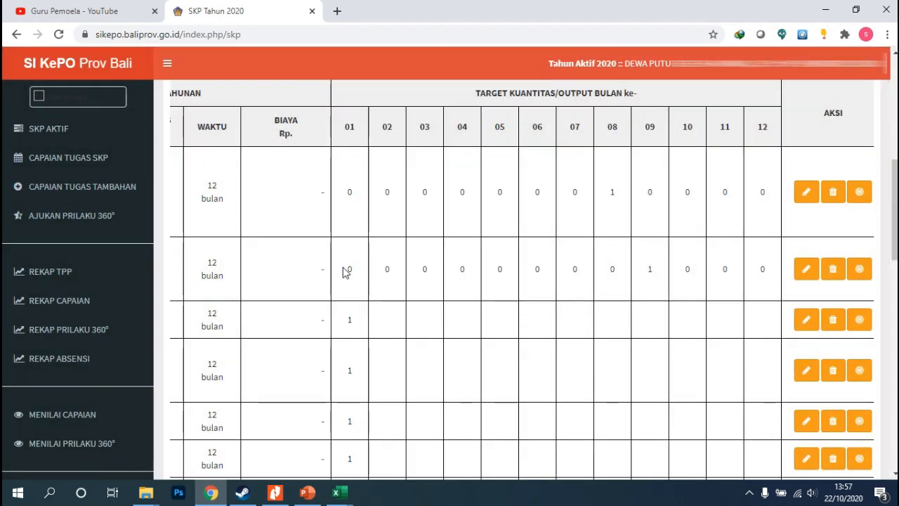
# Scroll through the table to review the updated monthly targets and totals row
pyautogui.scroll(-3, 638, 376)
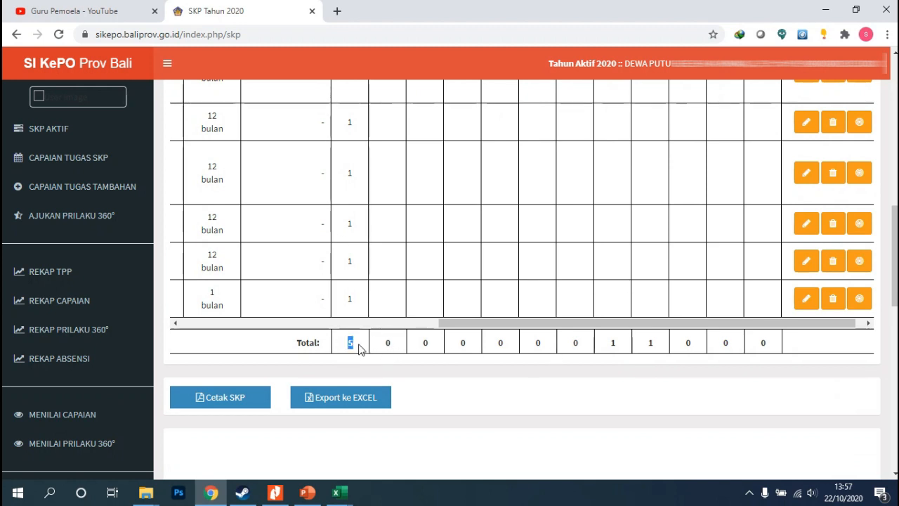
pyautogui.click(629, 355)
pyautogui.scroll(3, 627, 350)
pyautogui.scroll(-2, 654, 360)
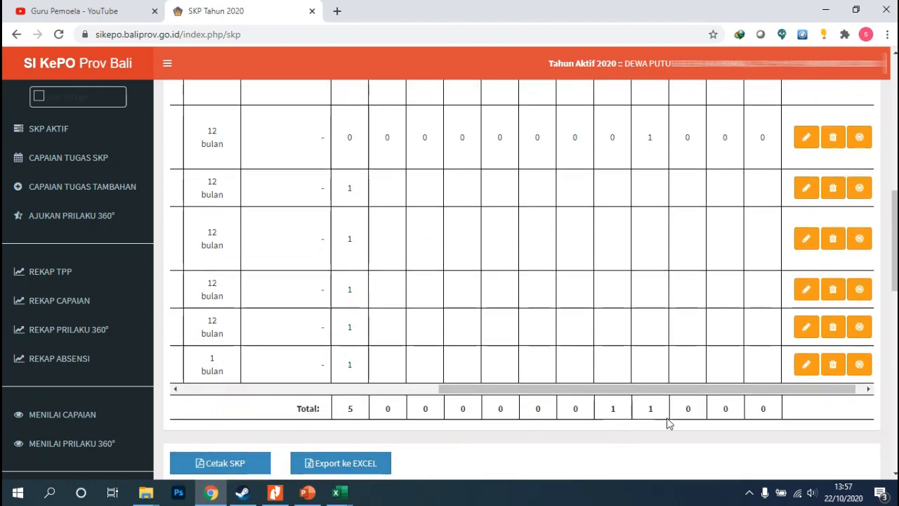
pyautogui.scroll(1, 653, 330)
pyautogui.scroll(2, 653, 205)
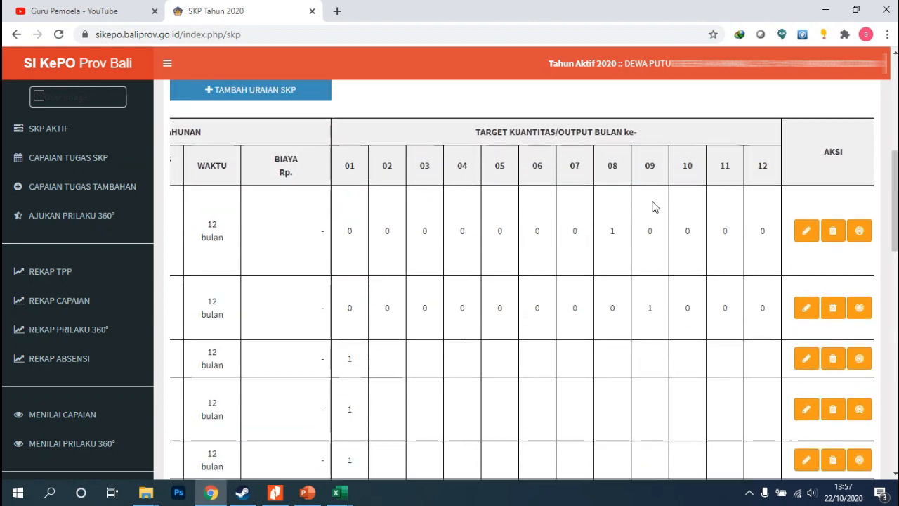
pyautogui.scroll(-3, 510, 234)
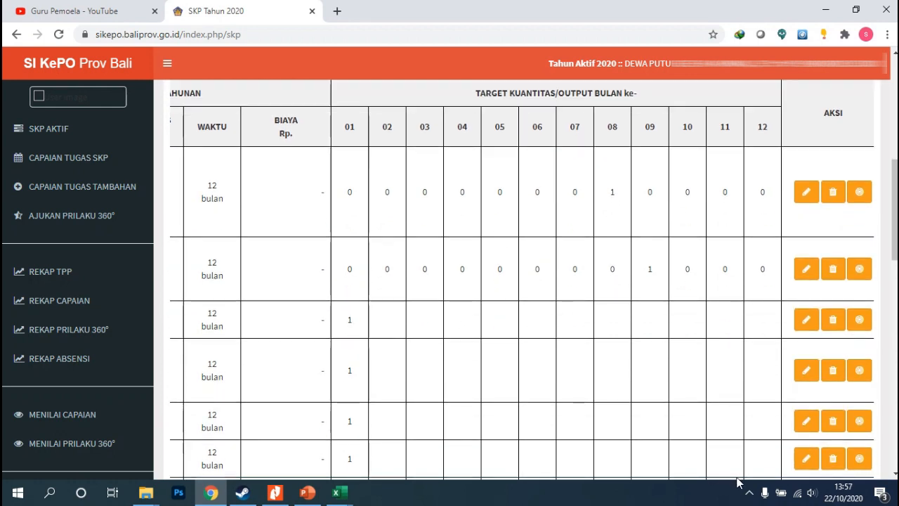
# Move the Menjadi Wali Kelas task's monthly target from Januari to Februari by clearing Januari and setting Februari to 1, then save
pyautogui.moveTo(679, 390); pyautogui.dragTo(486, 391)
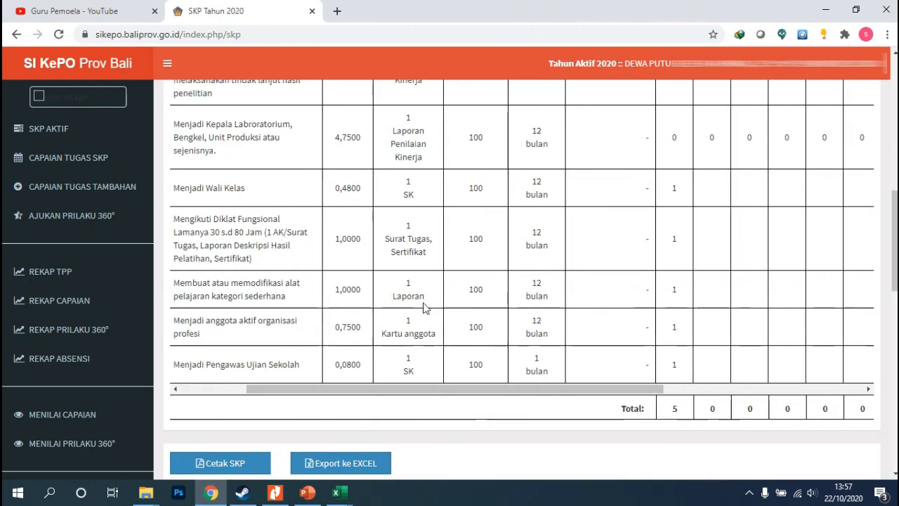
pyautogui.scroll(3, 386, 295)
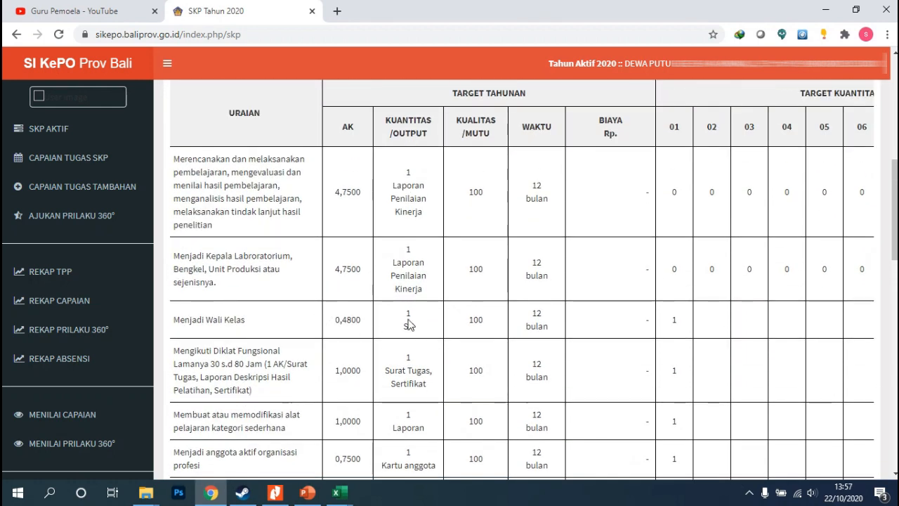
pyautogui.scroll(-2, 692, 395)
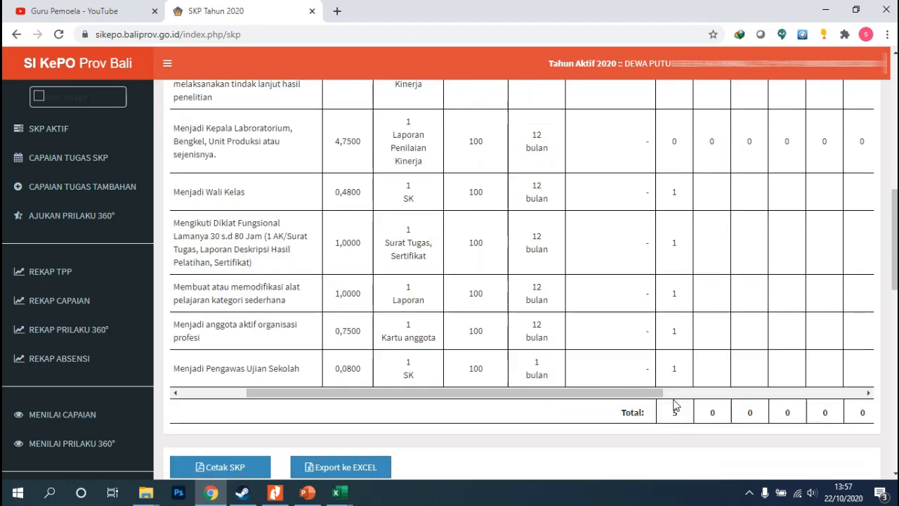
pyautogui.scroll(1, 674, 405)
pyautogui.moveTo(647, 454); pyautogui.dragTo(850, 455)
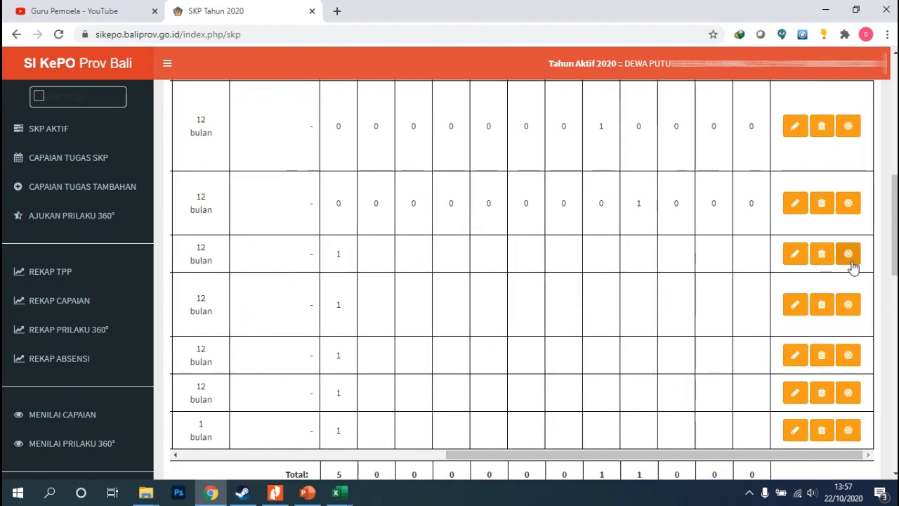
pyautogui.click(798, 255)
pyautogui.moveTo(380, 131); pyautogui.dragTo(350, 138)
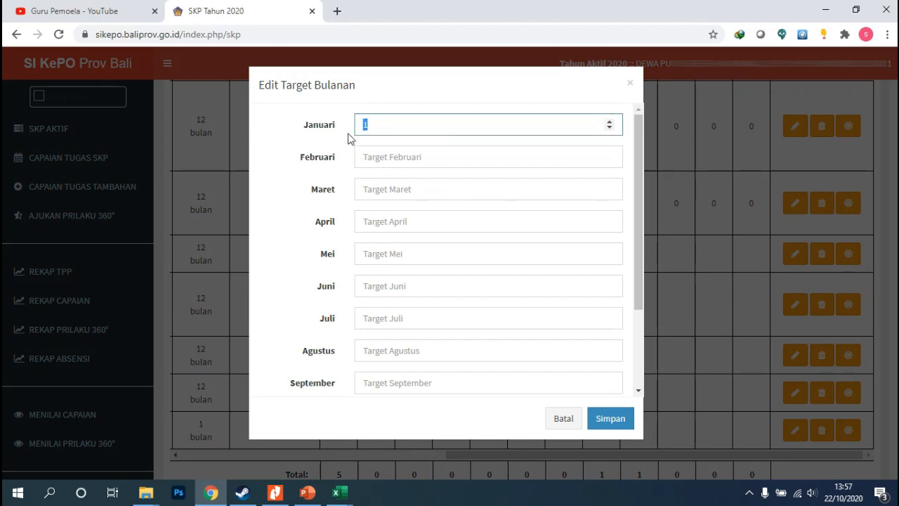
pyautogui.press('BackSpace')
pyautogui.scroll(-1, 382, 200)
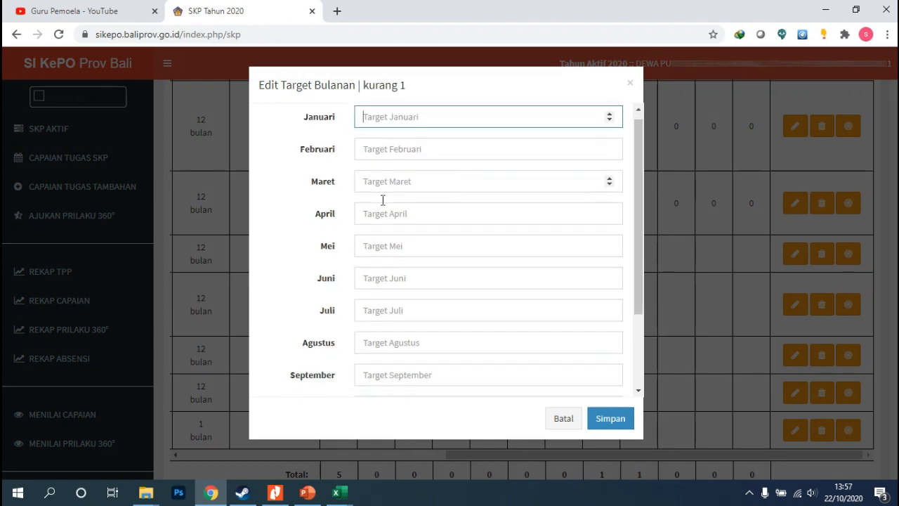
pyautogui.scroll(-1, 383, 200)
pyautogui.scroll(1, 383, 204)
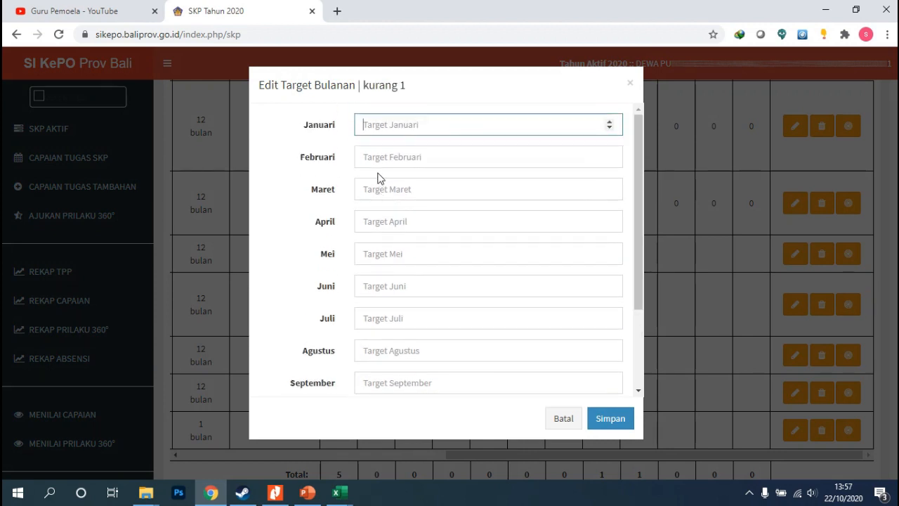
pyautogui.click(376, 162)
pyautogui.write('1')
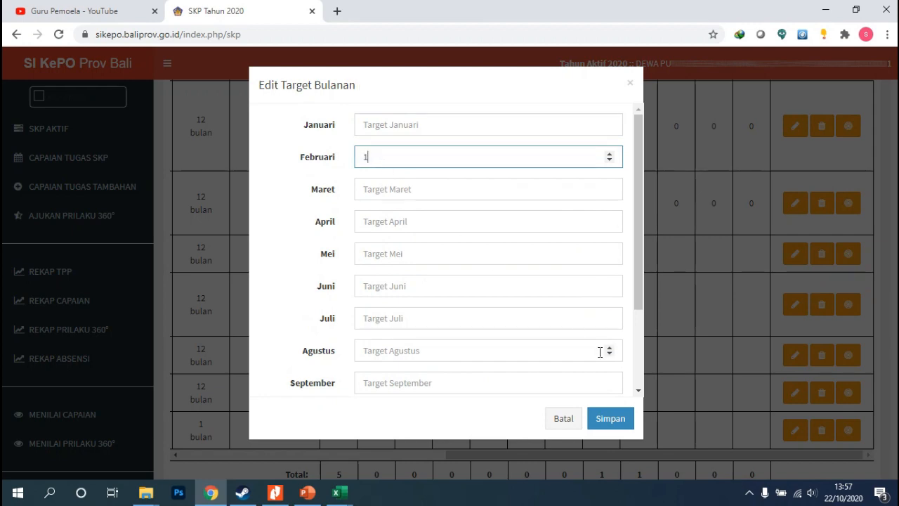
pyautogui.click(605, 422)
pyautogui.click(438, 337)
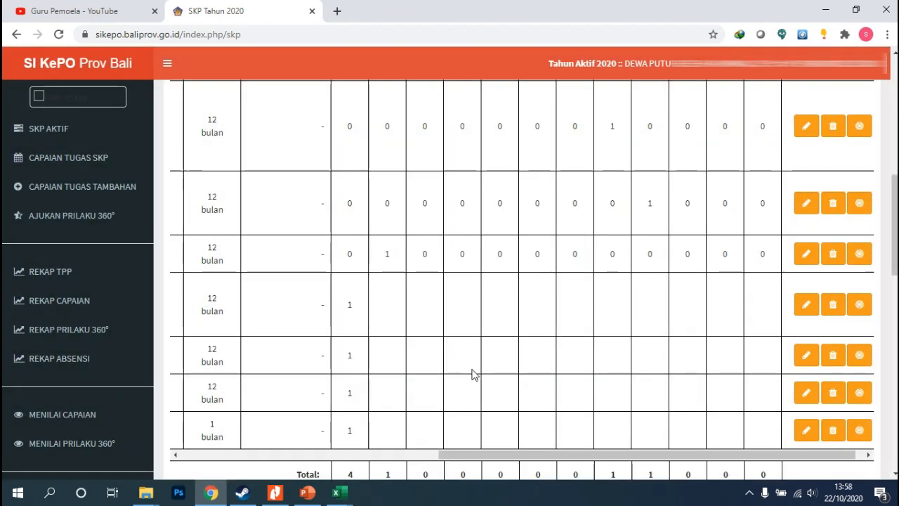
# Move the Mengikuti Diklat Fungsional task's target to Mei by setting Januari to 0 and Mei to 1, then save
pyautogui.moveTo(589, 453); pyautogui.dragTo(315, 465)
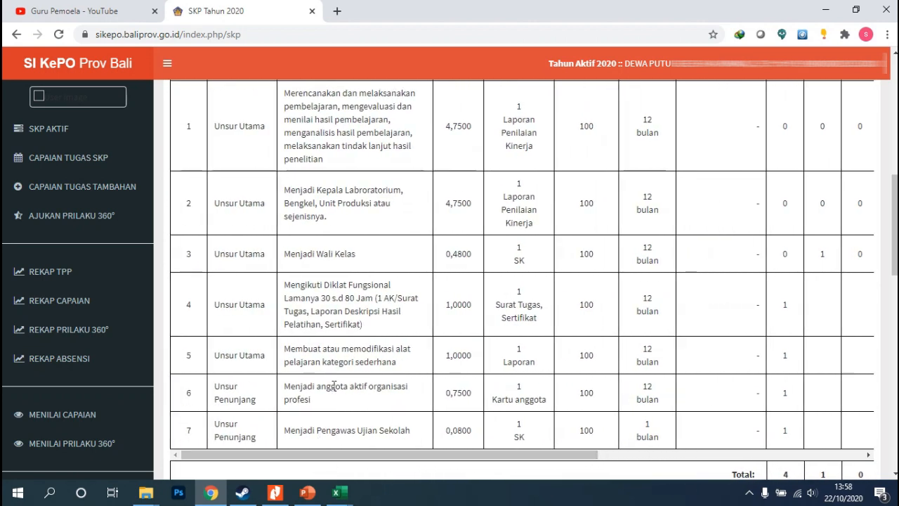
pyautogui.scroll(-1, 339, 346)
pyautogui.scroll(-1, 338, 346)
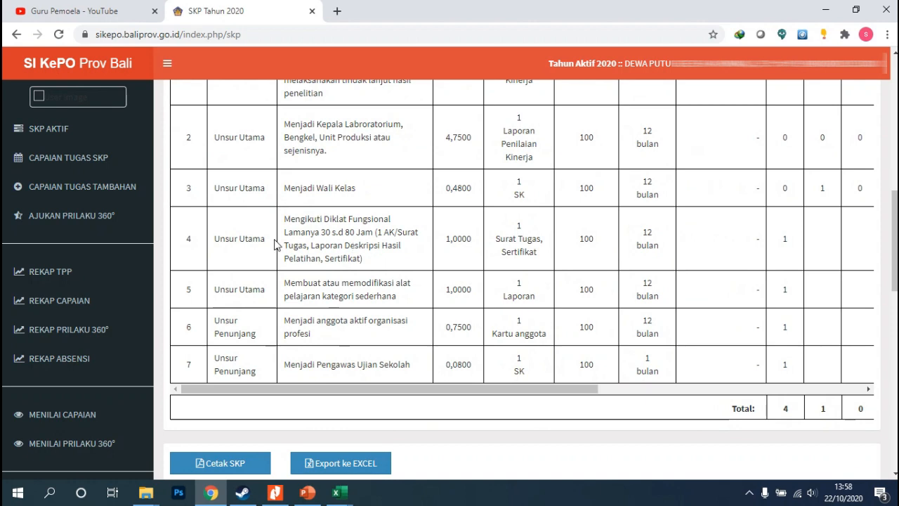
pyautogui.moveTo(534, 389); pyautogui.dragTo(869, 416)
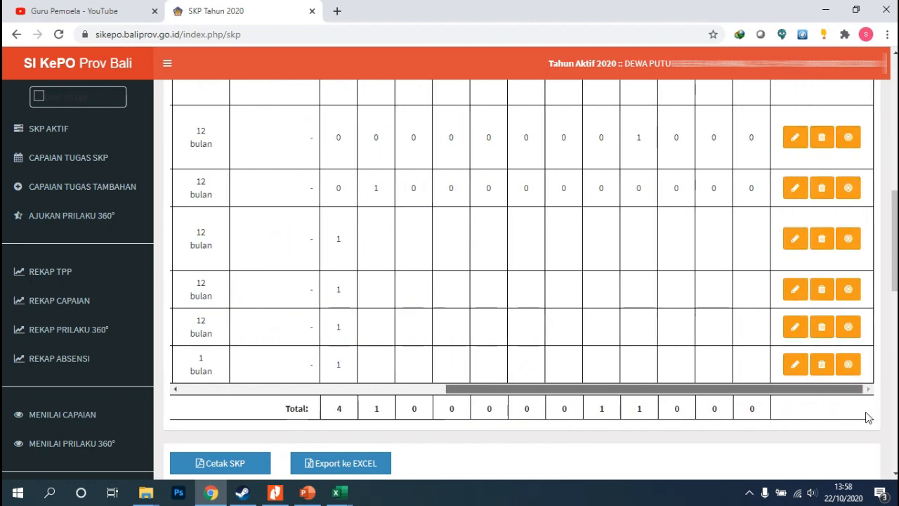
pyautogui.click(850, 241)
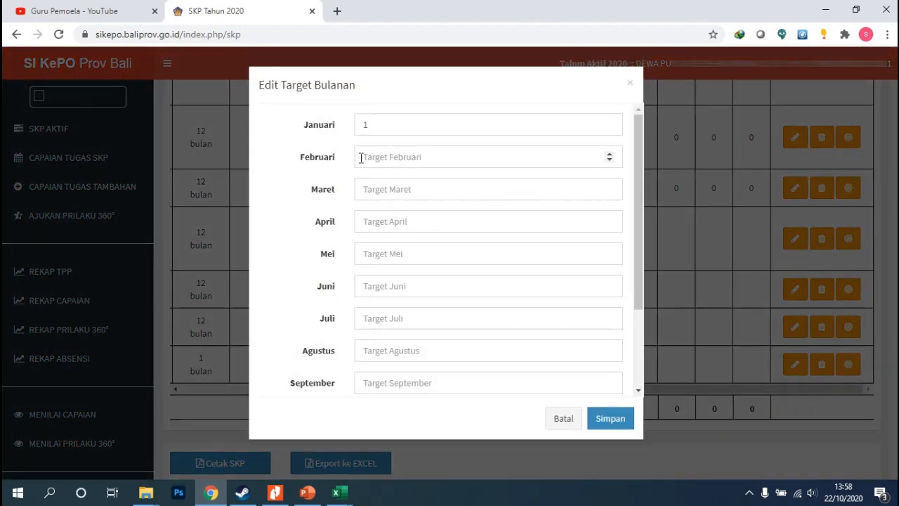
pyautogui.moveTo(370, 125); pyautogui.dragTo(351, 127)
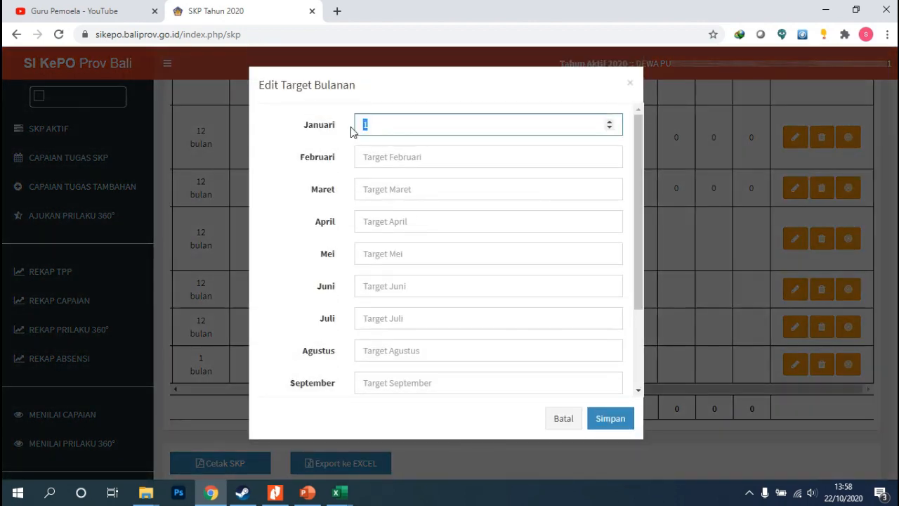
pyautogui.write('0')
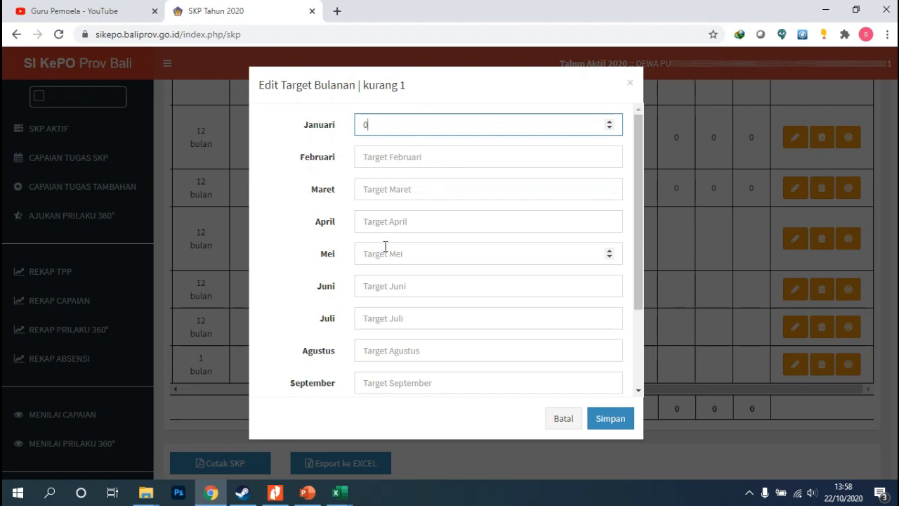
pyautogui.click(387, 283)
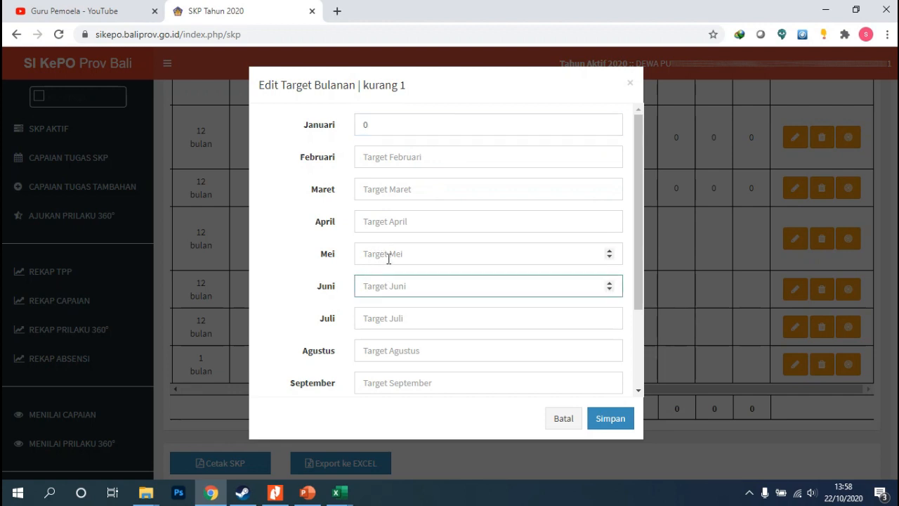
pyautogui.click(388, 256)
pyautogui.write('0')
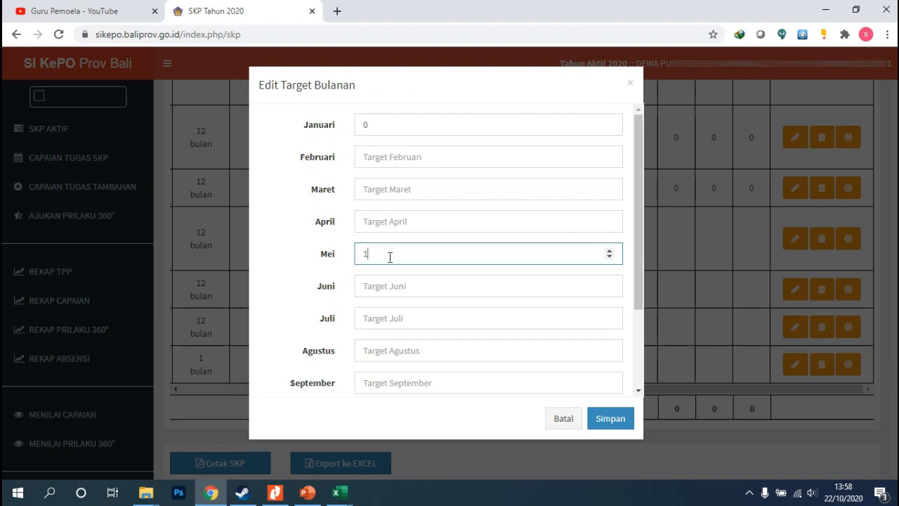
pyautogui.click(622, 423)
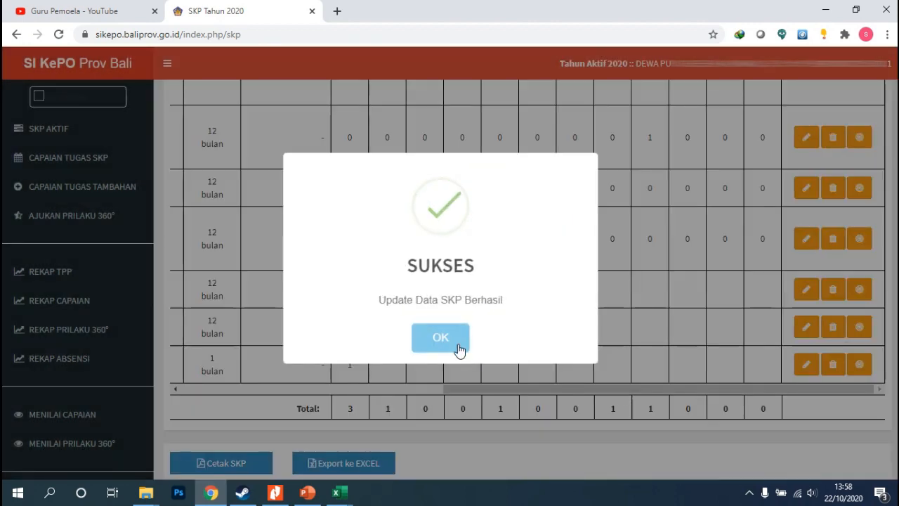
pyautogui.click(455, 346)
# Enter a Desember target of 1 for the Membuat atau memodifikasi alat pelajaran task and try to save
pyautogui.moveTo(651, 399); pyautogui.dragTo(792, 344)
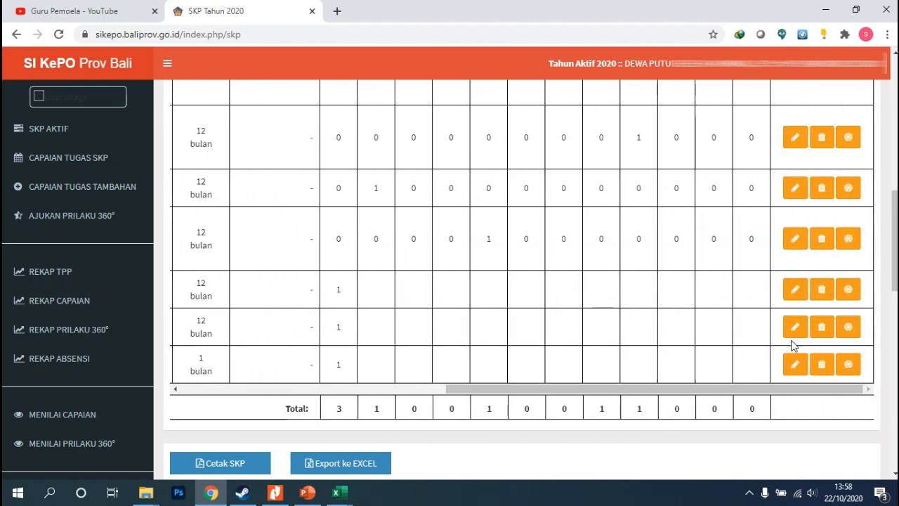
pyautogui.click(851, 295)
pyautogui.scroll(-1, 423, 250)
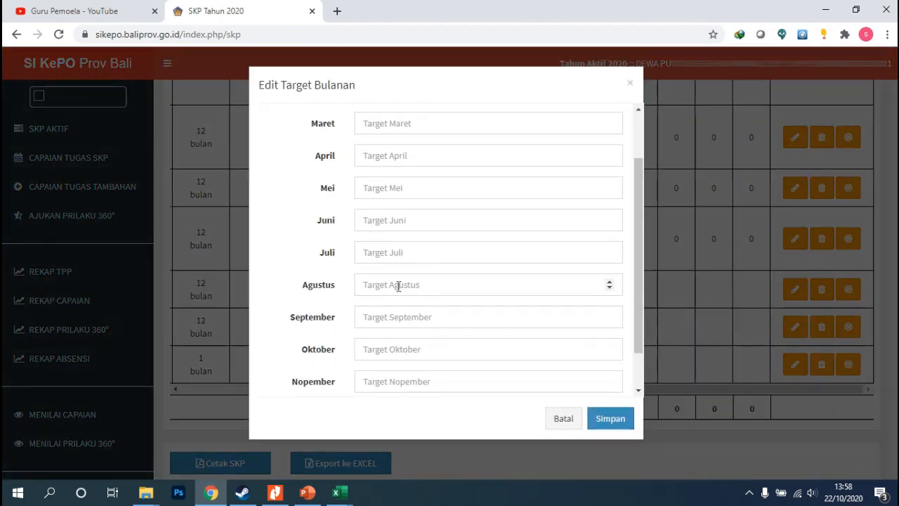
pyautogui.scroll(-1, 400, 295)
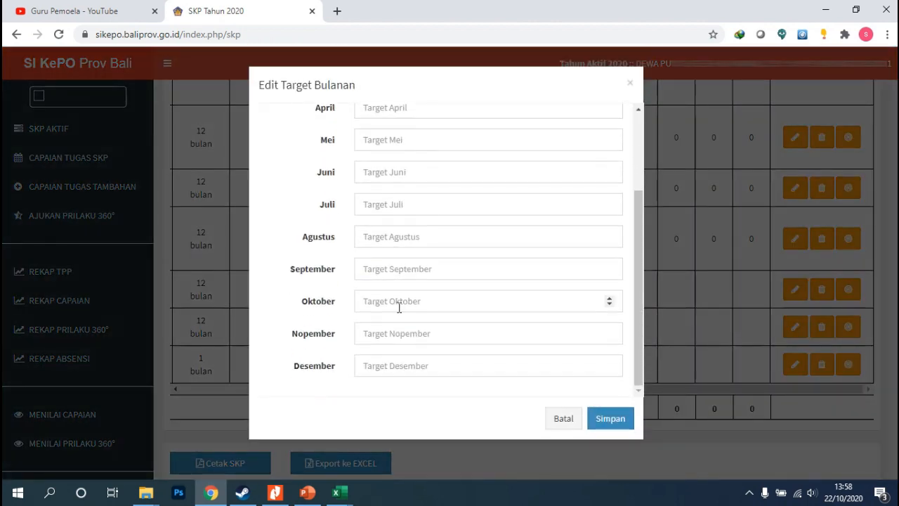
pyautogui.click(381, 365)
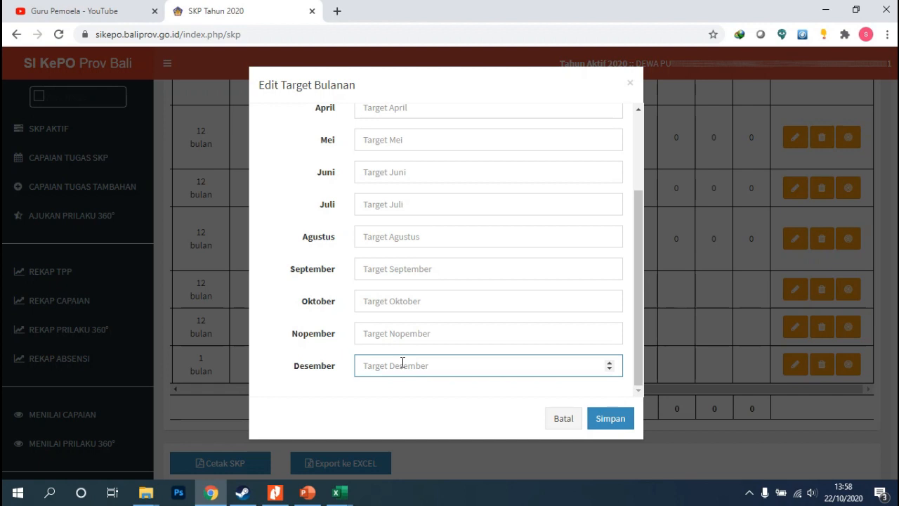
pyautogui.write('1')
pyautogui.scroll(2, 450, 231)
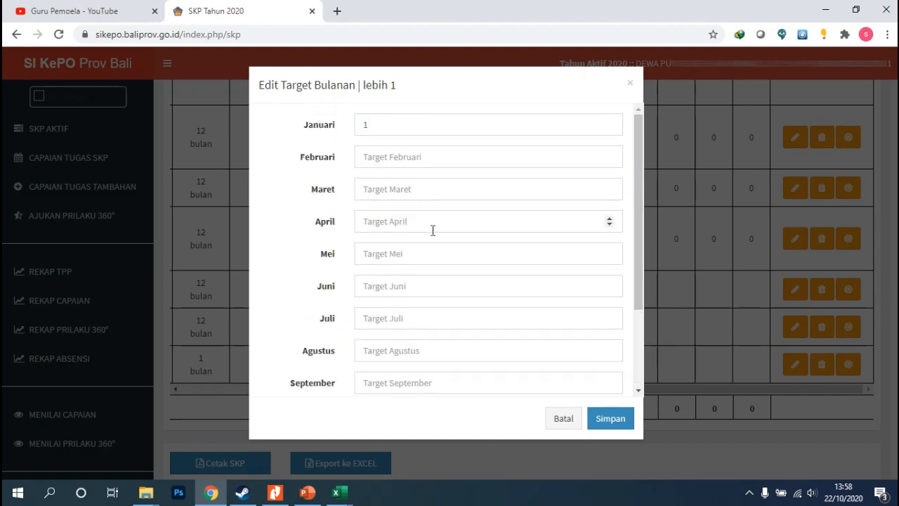
pyautogui.scroll(-1, 416, 175)
pyautogui.scroll(1, 374, 128)
pyautogui.doubleClick(374, 129)
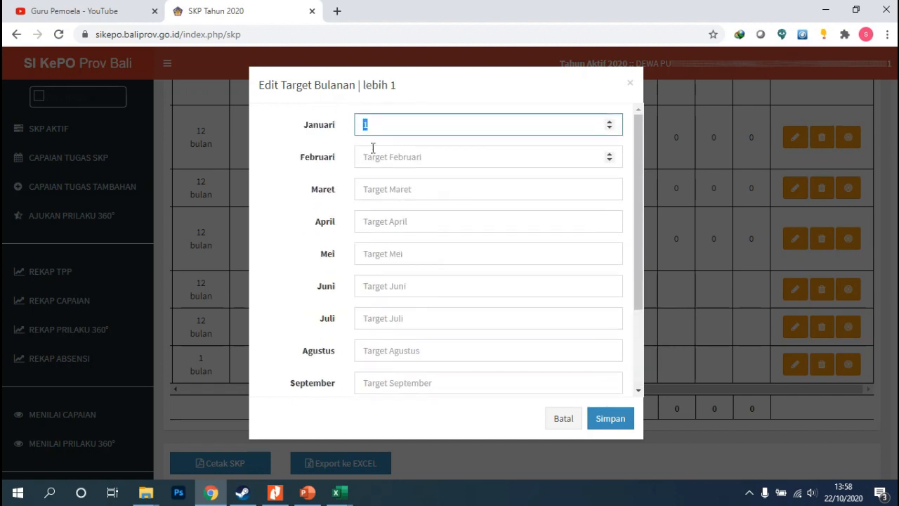
pyautogui.scroll(-3, 409, 257)
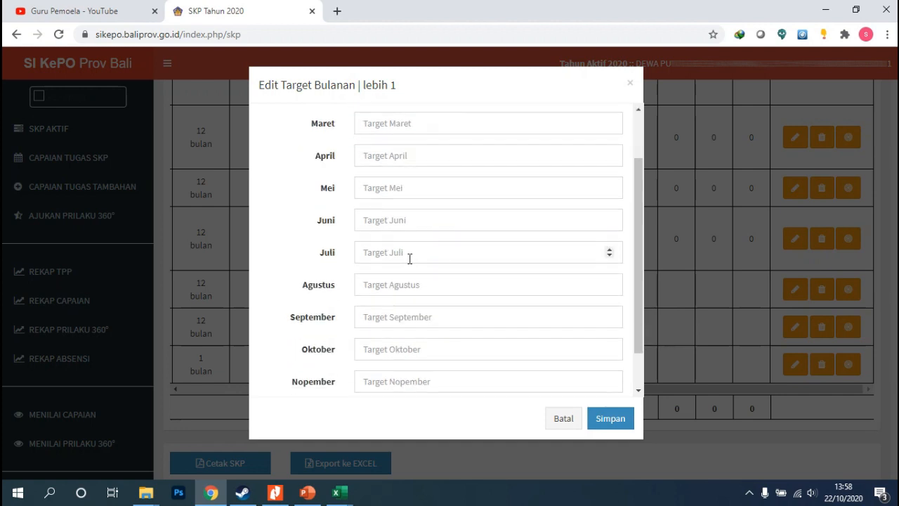
pyautogui.scroll(3, 390, 343)
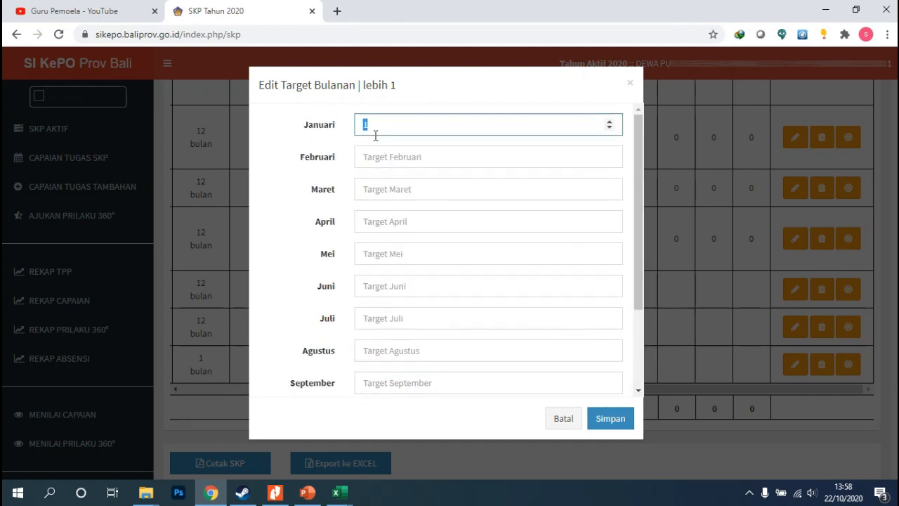
pyautogui.click(387, 126)
pyautogui.scroll(-3, 400, 281)
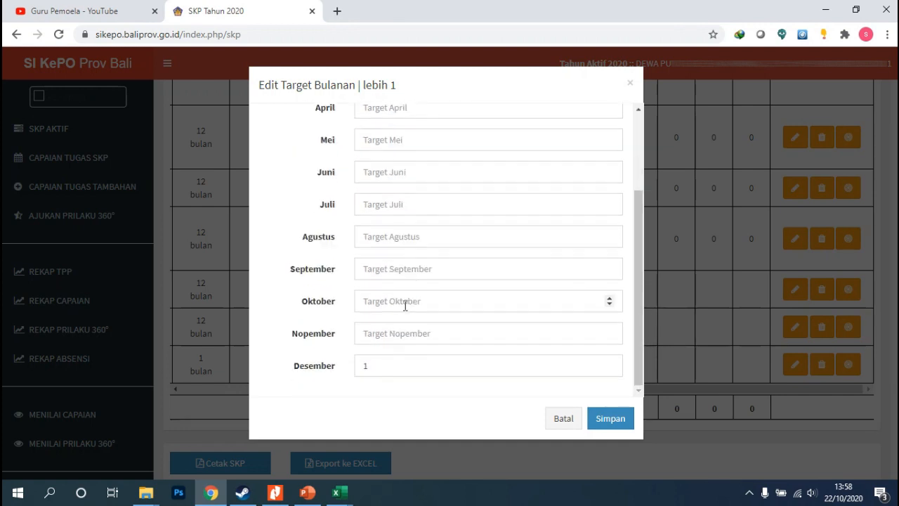
pyautogui.click(609, 418)
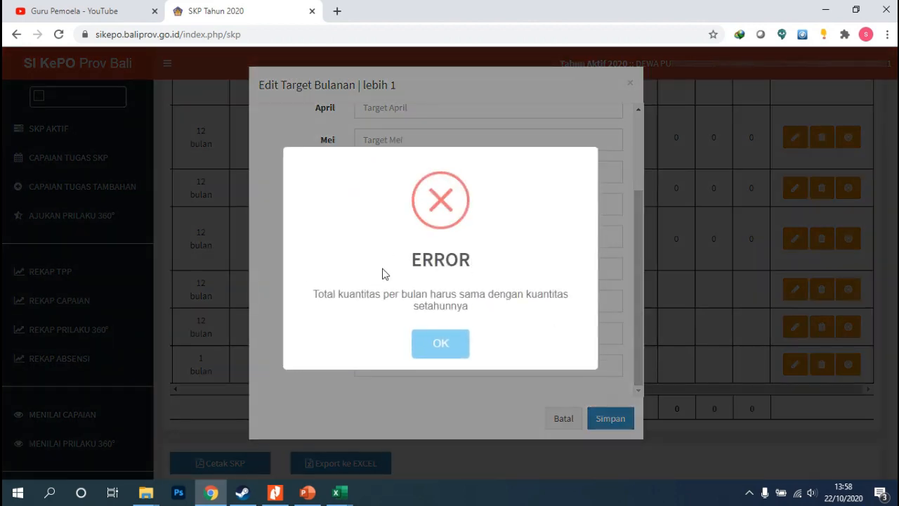
pyautogui.click(456, 342)
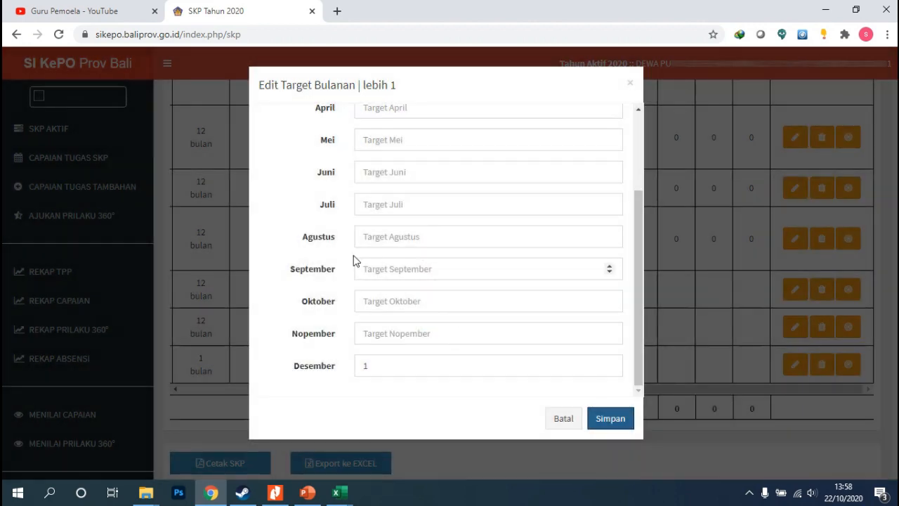
# Set the same task's Januari target to 0 and save the monthly targets
pyautogui.scroll(1, 362, 227)
pyautogui.scroll(-1, 372, 231)
pyautogui.scroll(1, 387, 247)
pyautogui.scroll(2, 386, 257)
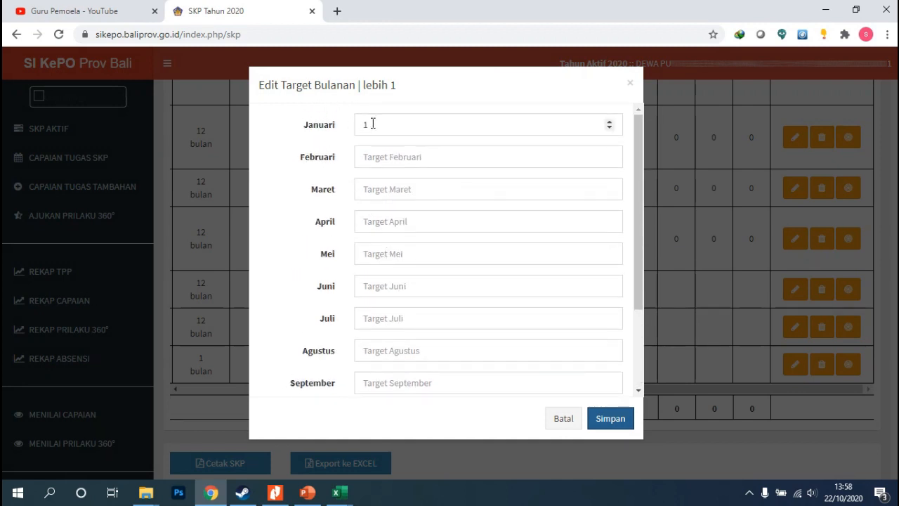
pyautogui.moveTo(371, 123); pyautogui.dragTo(338, 136)
pyautogui.write('0')
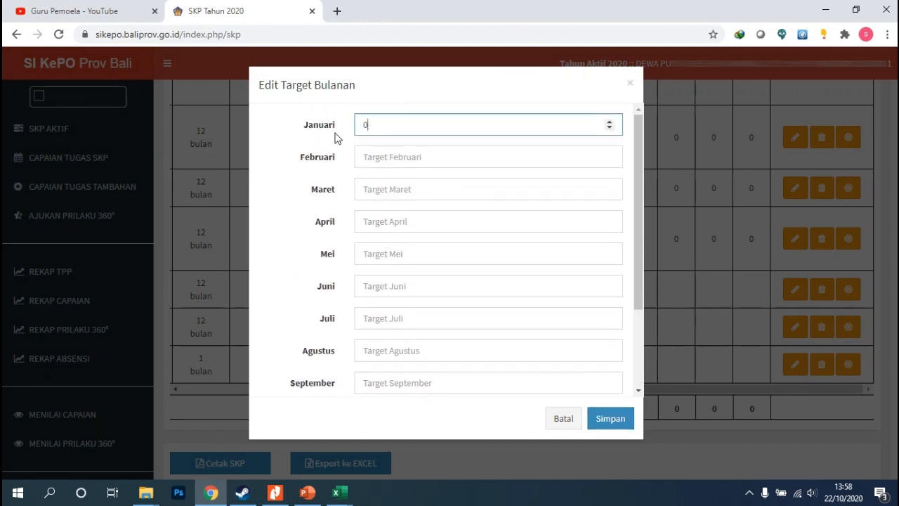
pyautogui.scroll(-5, 398, 260)
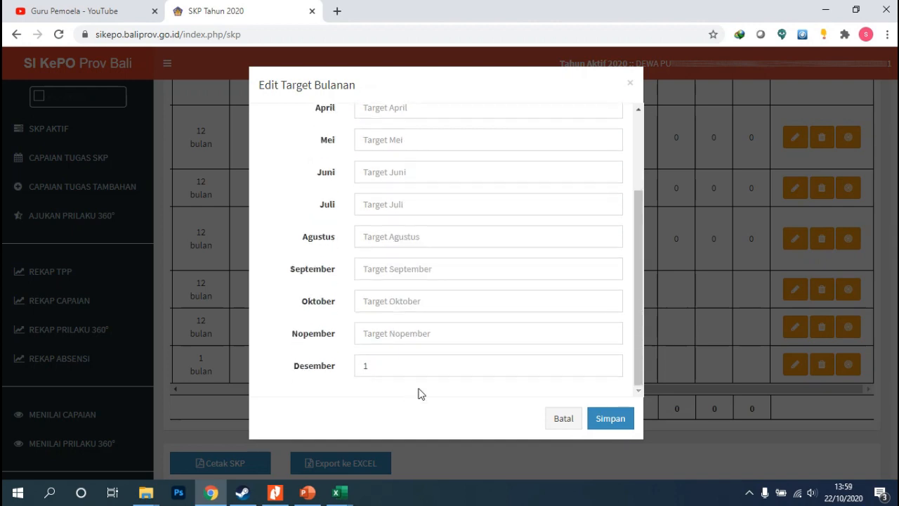
pyautogui.click(610, 419)
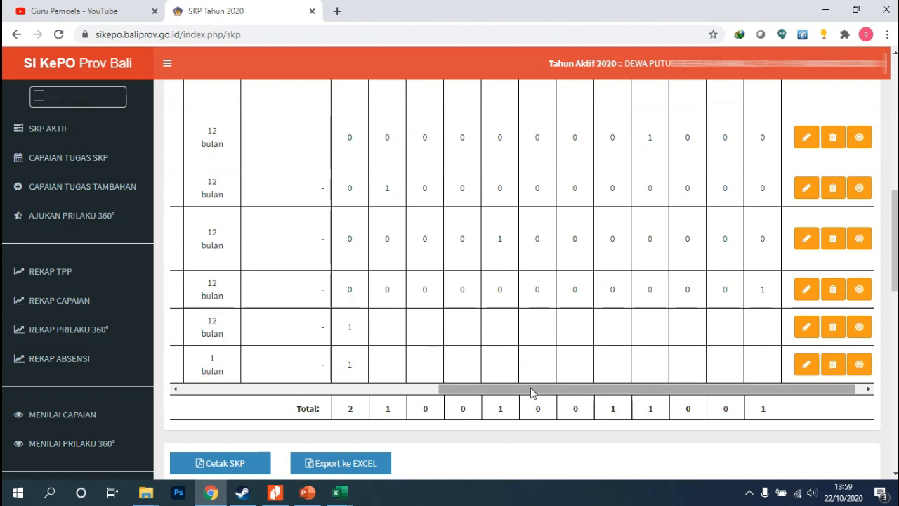
# Save the Menjadi anggota aktif organisasi profesi task's monthly targets with 1 in Januari
pyautogui.moveTo(532, 390); pyautogui.dragTo(413, 411)
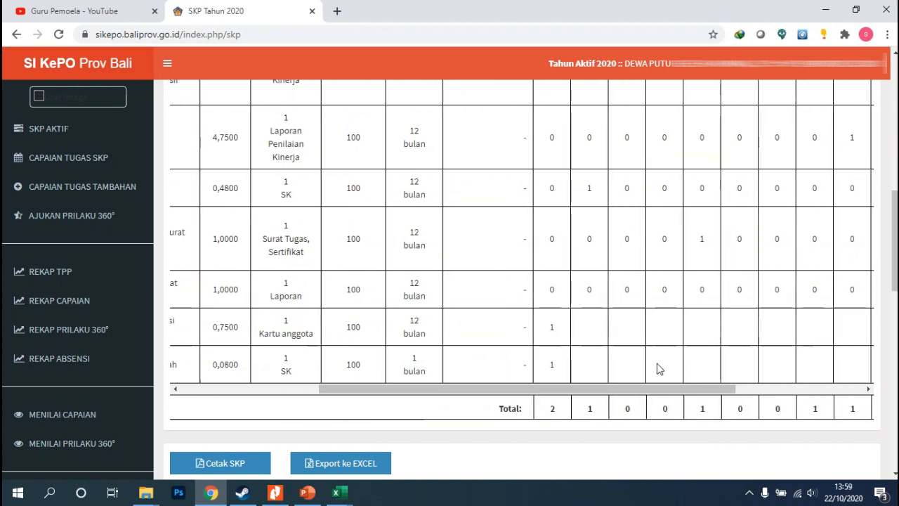
pyautogui.moveTo(659, 393); pyautogui.dragTo(785, 390)
pyautogui.click(849, 330)
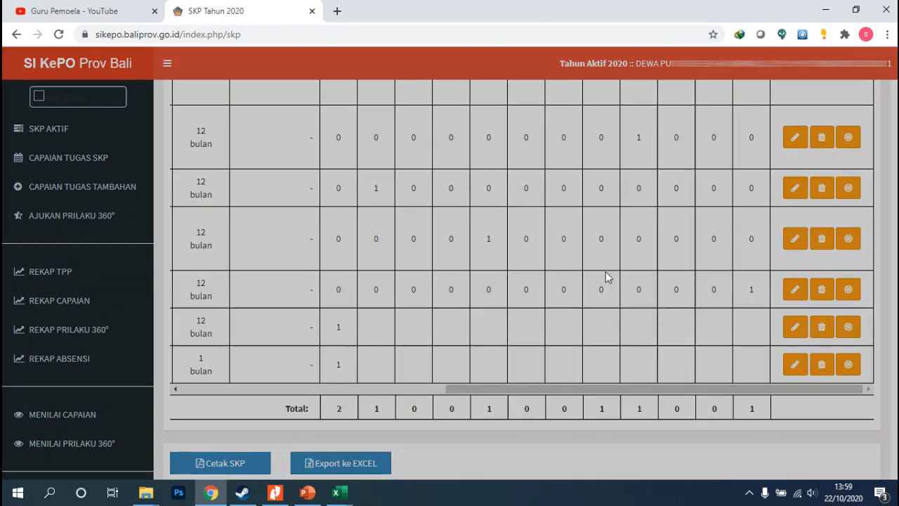
pyautogui.scroll(3, 393, 186)
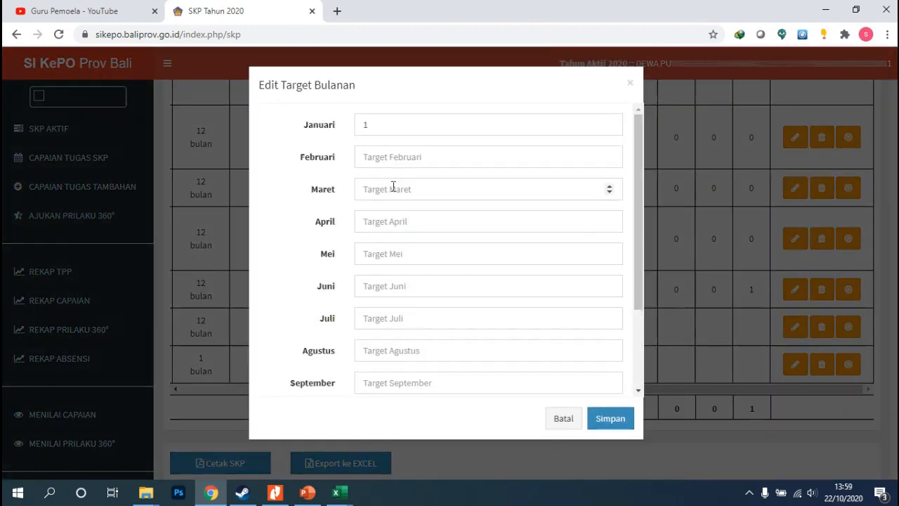
pyautogui.click(378, 128)
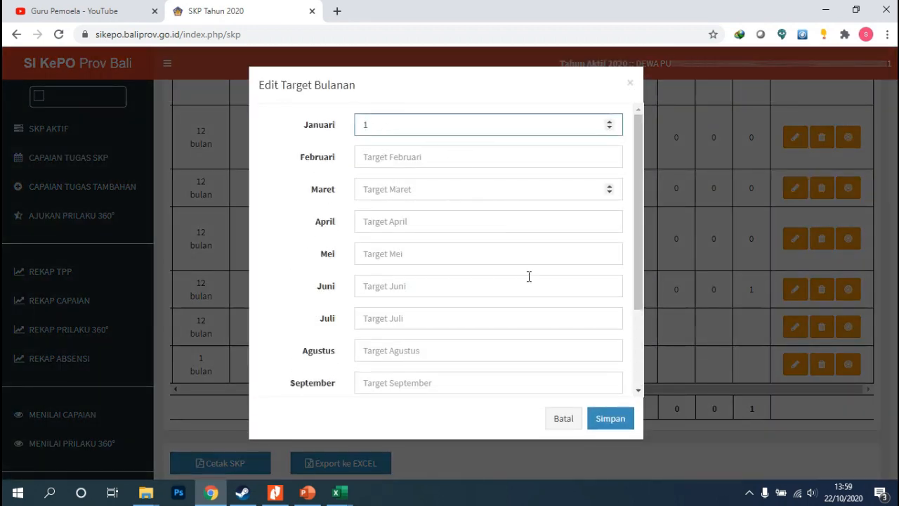
pyautogui.click(609, 419)
pyautogui.click(442, 337)
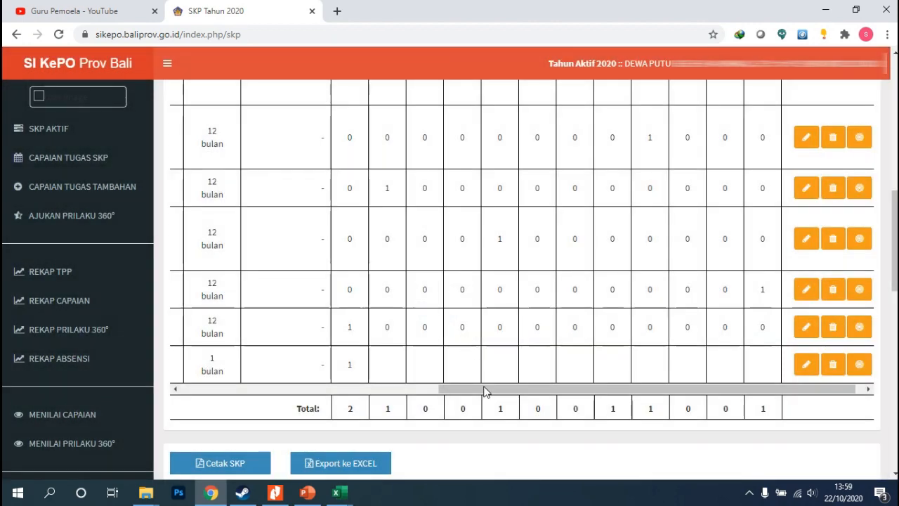
# Move the Menjadi Pengawas Ujian Sekolah task's target to Juni by setting Januari to 0 and Juni to 1, then save
pyautogui.moveTo(484, 392); pyautogui.dragTo(530, 402)
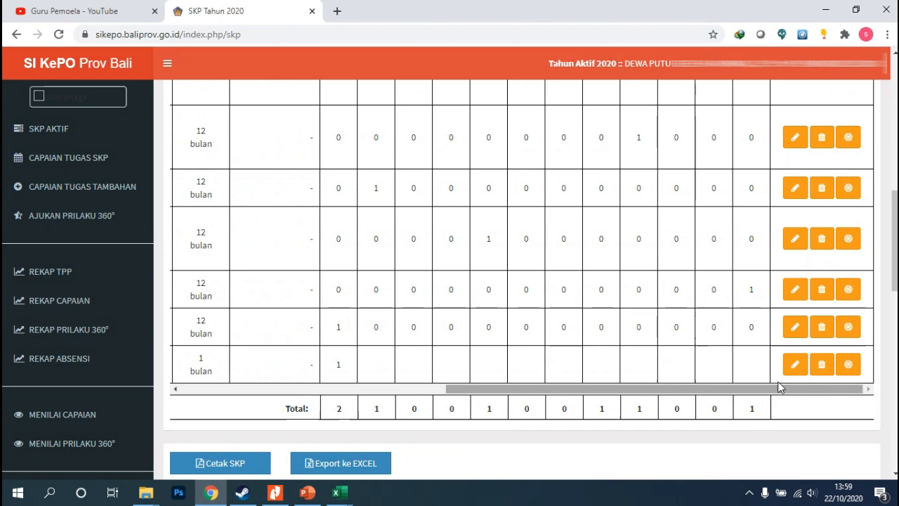
pyautogui.click(847, 366)
pyautogui.moveTo(386, 131); pyautogui.dragTo(341, 128)
pyautogui.write('0')
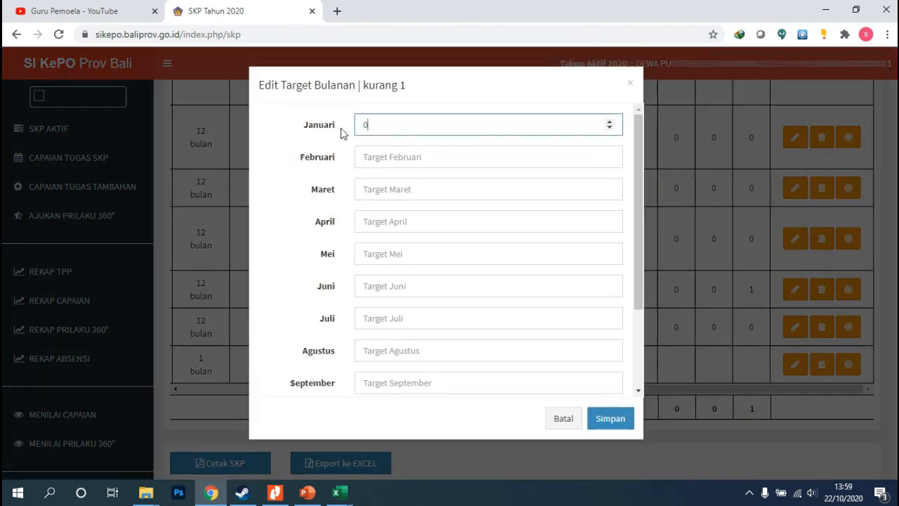
pyautogui.click(383, 286)
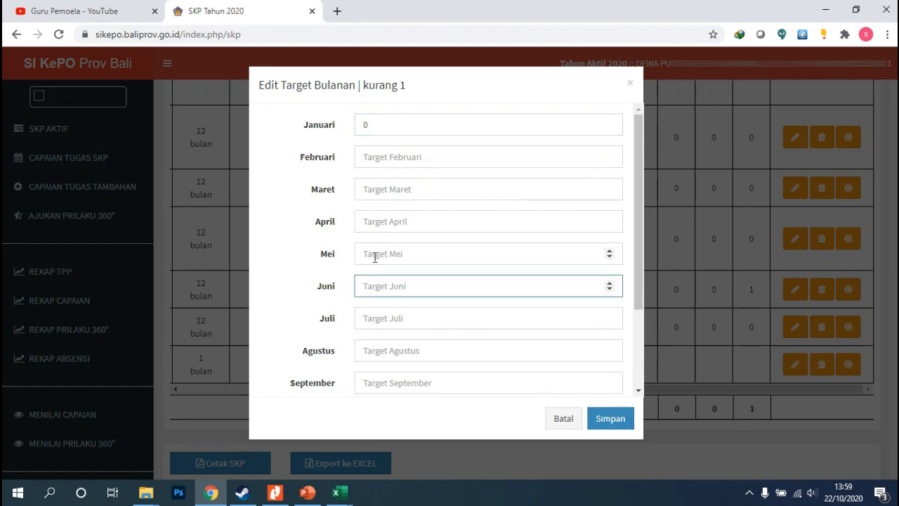
pyautogui.click(375, 257)
pyautogui.click(362, 293)
pyautogui.write('1')
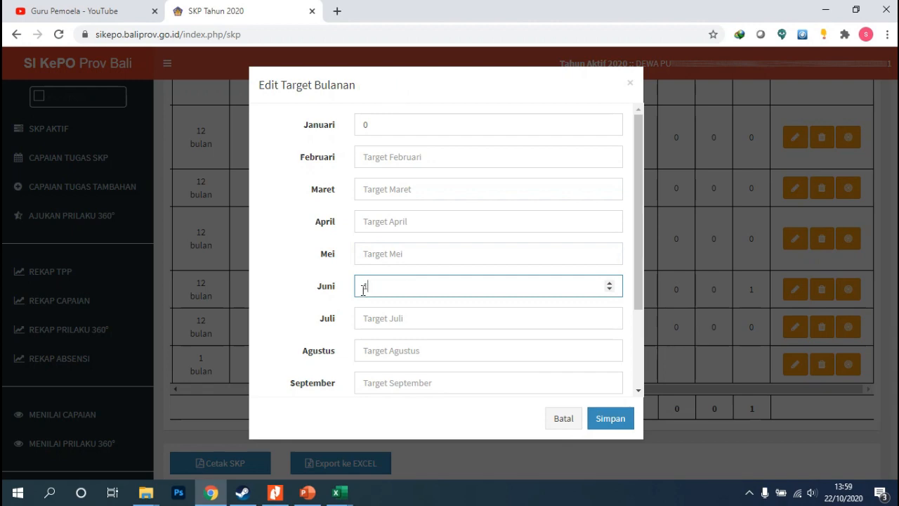
pyautogui.click(617, 421)
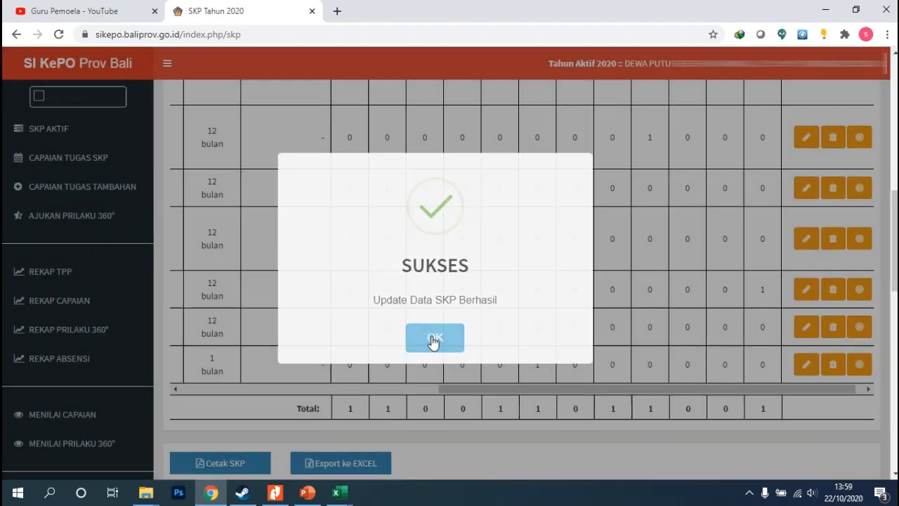
pyautogui.click(433, 340)
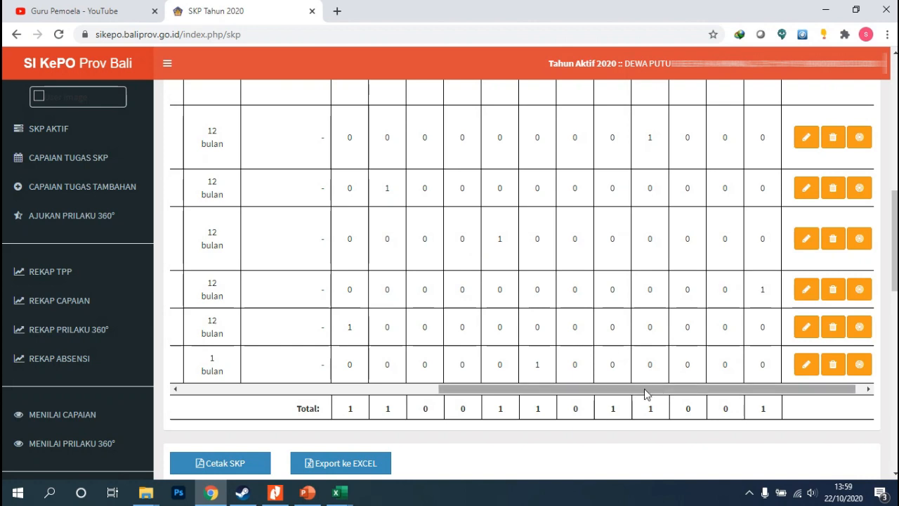
# Review the monthly target columns and totals for all tasks across the SKP table
pyautogui.moveTo(644, 388); pyautogui.dragTo(334, 392)
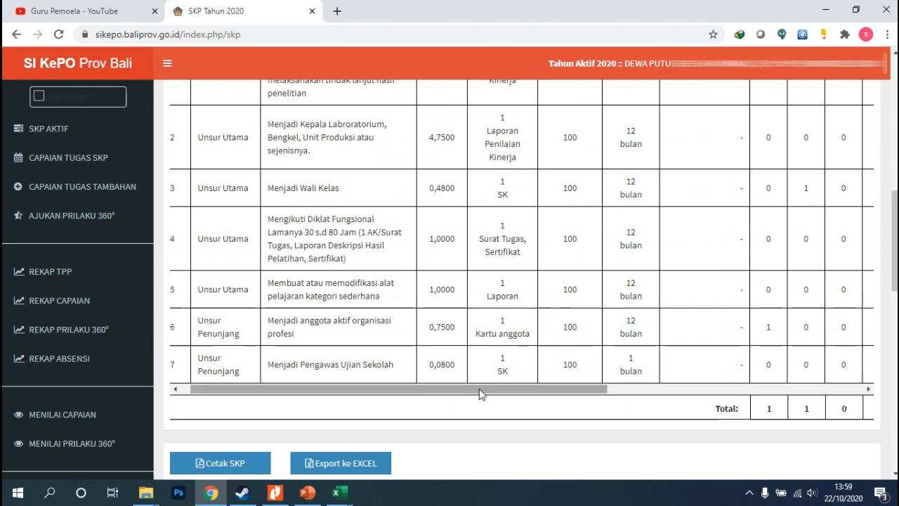
pyautogui.moveTo(482, 391); pyautogui.dragTo(706, 414)
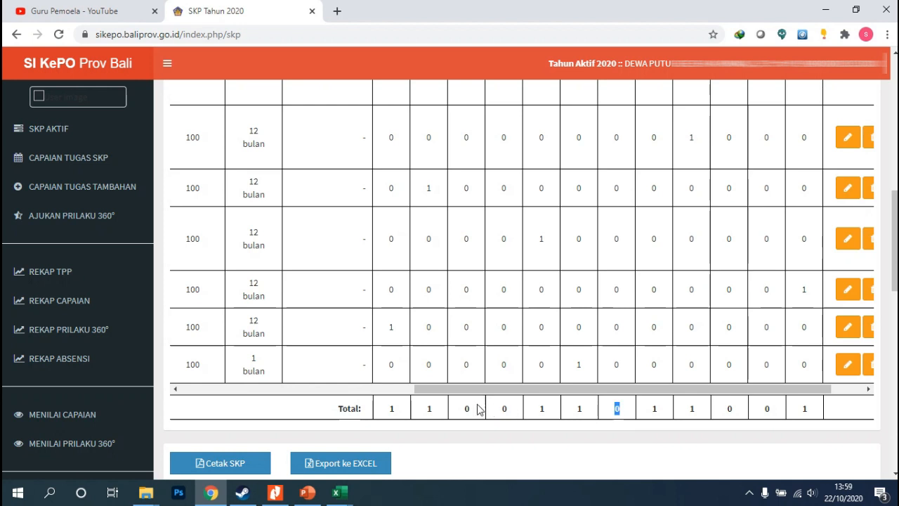
pyautogui.doubleClick(505, 410)
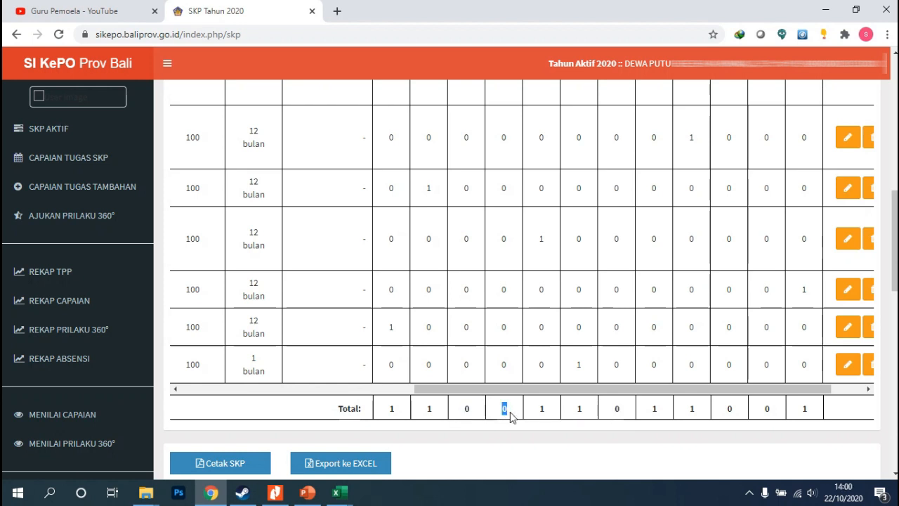
pyautogui.doubleClick(467, 409)
pyautogui.click(490, 418)
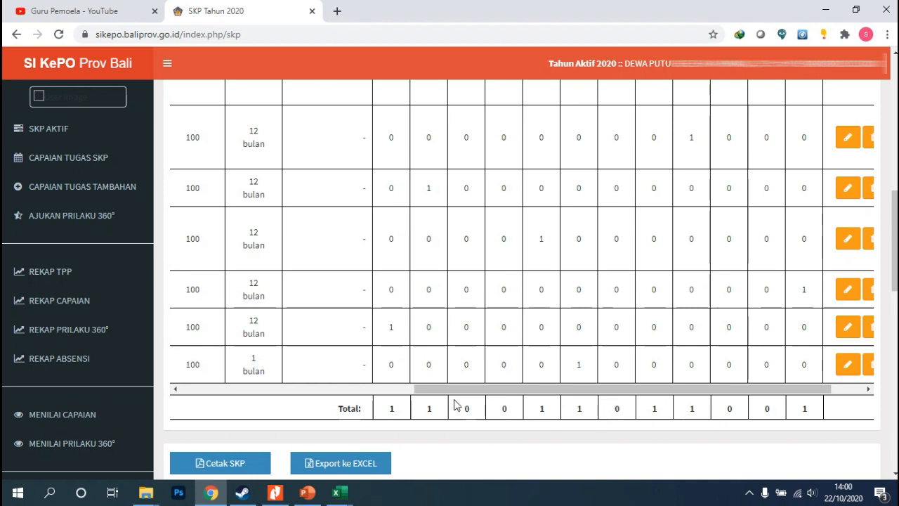
pyautogui.moveTo(458, 390); pyautogui.dragTo(175, 355)
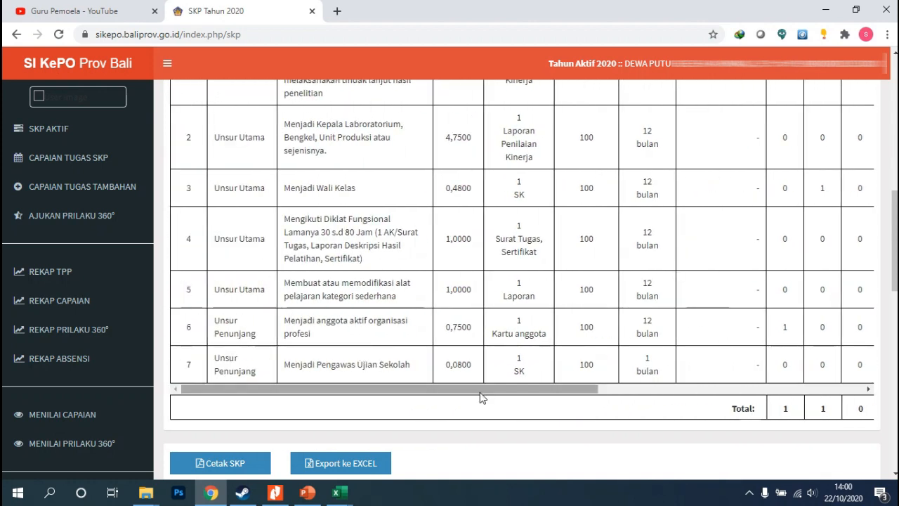
pyautogui.hscroll(4, 482, 396)
pyautogui.hscroll(-4, 475, 400)
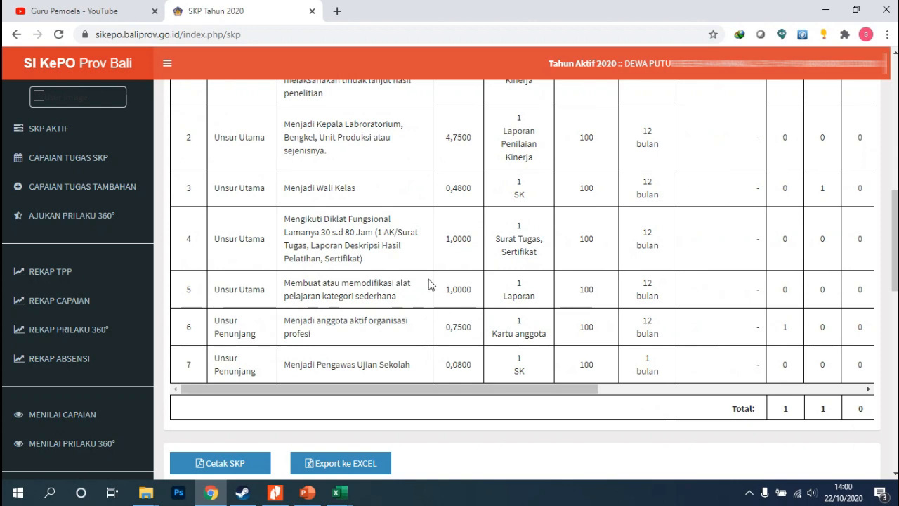
pyautogui.scroll(1, 432, 282)
pyautogui.scroll(1, 376, 262)
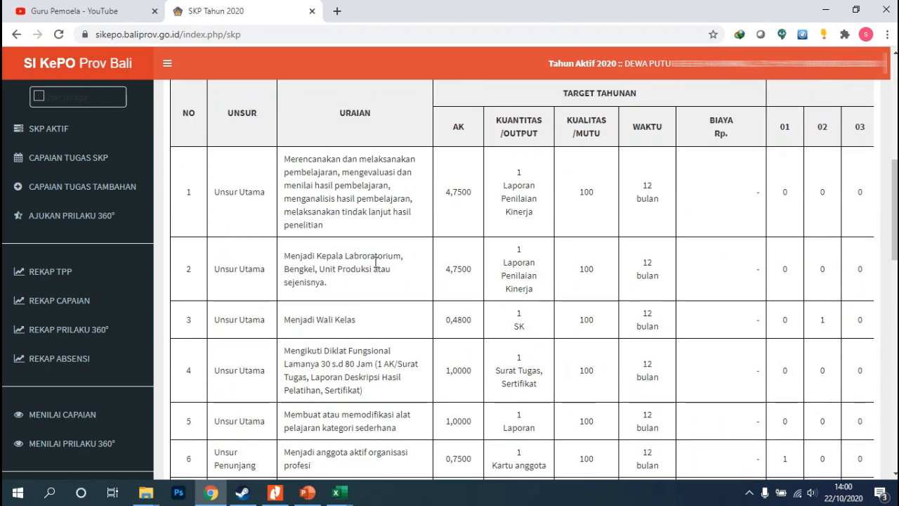
pyautogui.scroll(-1, 374, 285)
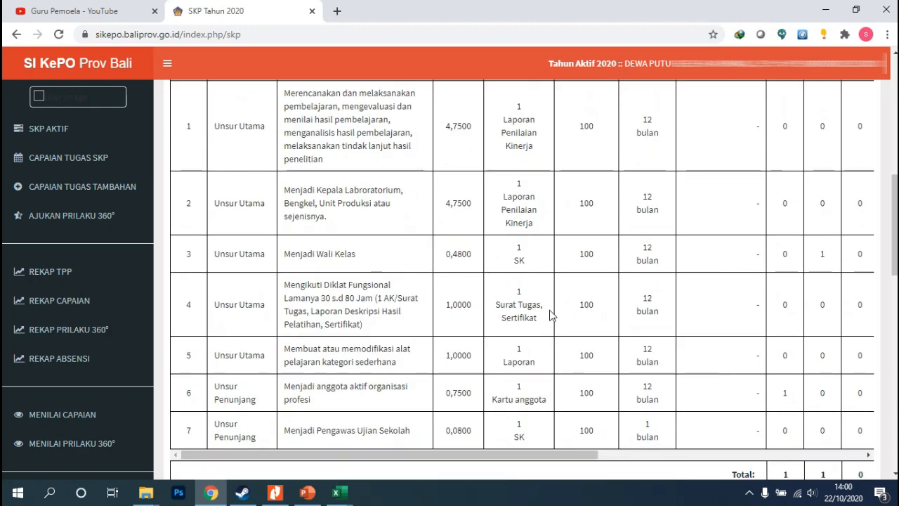
pyautogui.scroll(-1, 539, 331)
pyautogui.scroll(1, 533, 327)
pyautogui.scroll(1, 532, 327)
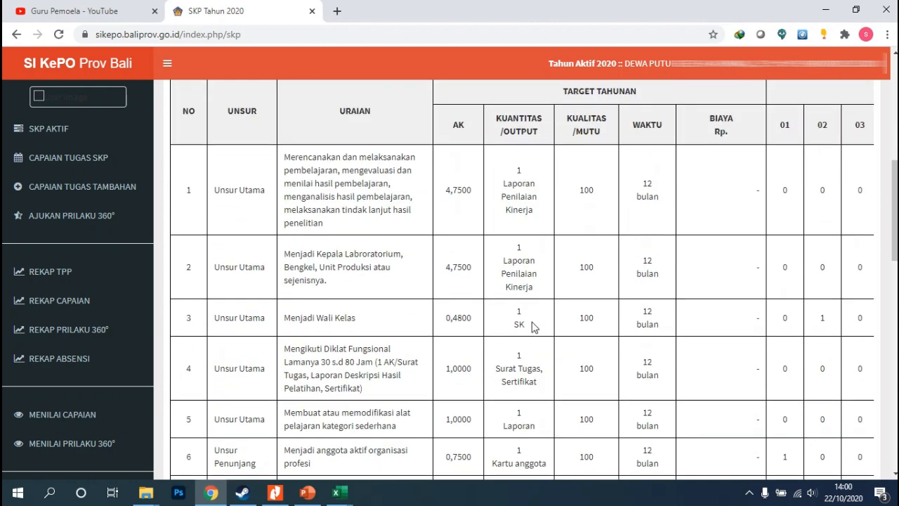
pyautogui.scroll(-1, 532, 327)
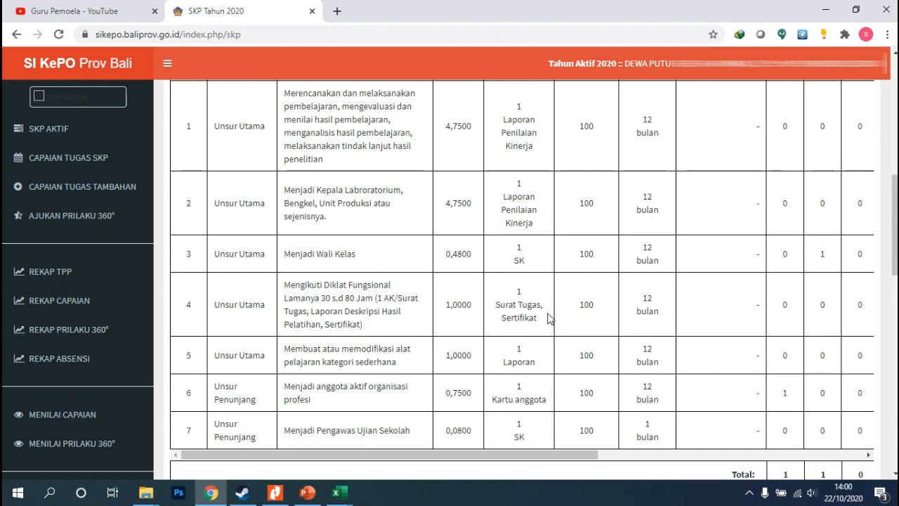
pyautogui.scroll(-1, 443, 319)
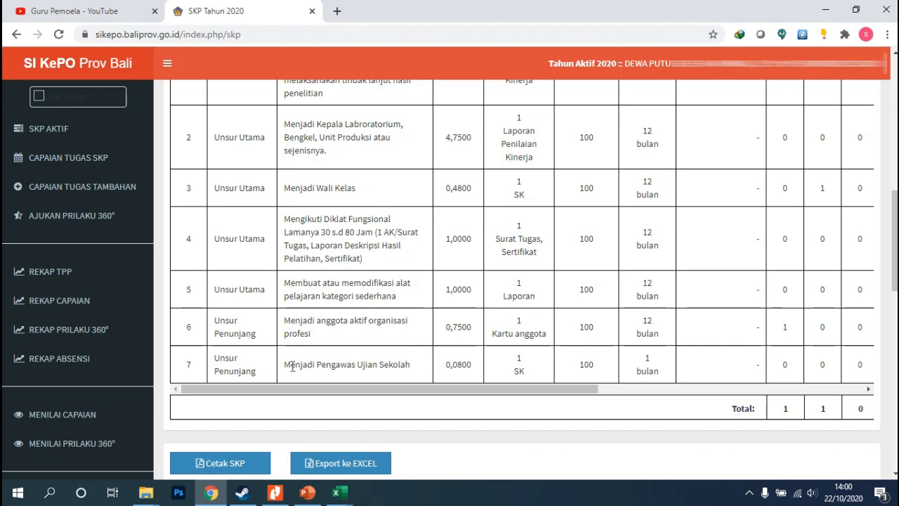
pyautogui.moveTo(436, 388); pyautogui.dragTo(474, 390)
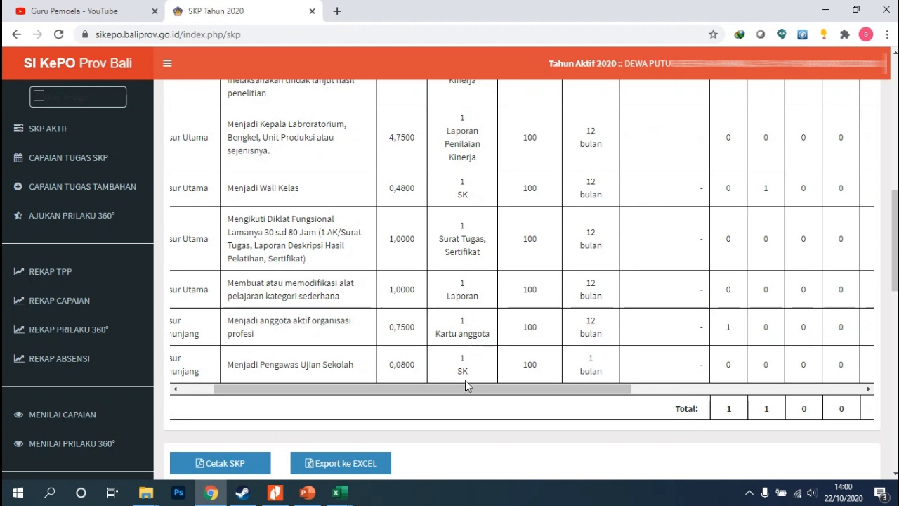
pyautogui.moveTo(467, 385); pyautogui.dragTo(507, 385)
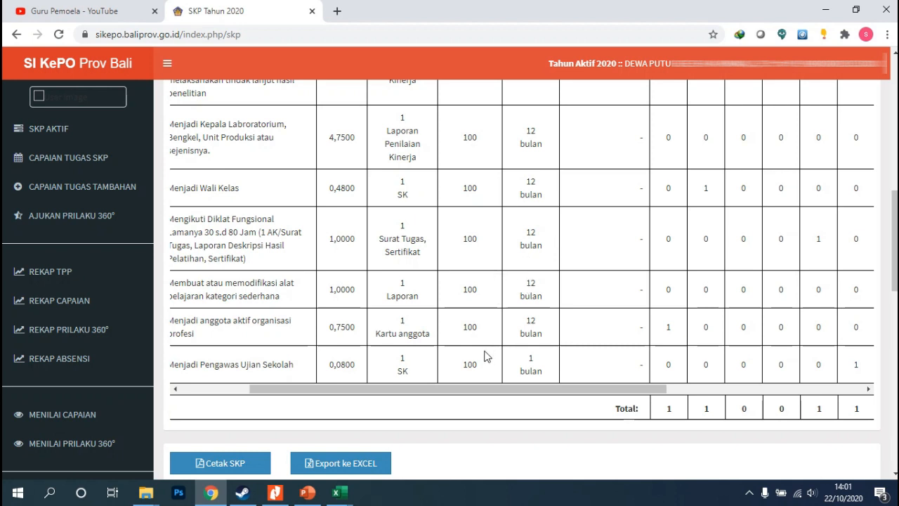
pyautogui.moveTo(482, 390); pyautogui.dragTo(291, 408)
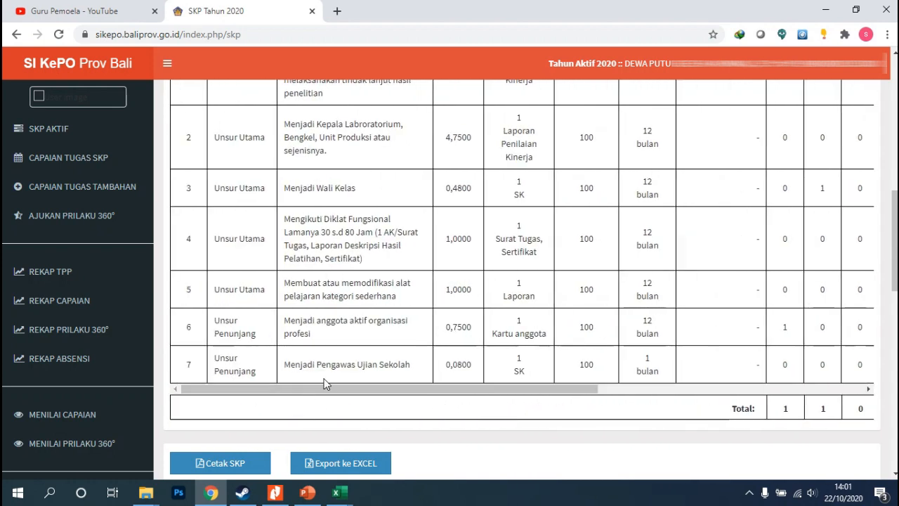
pyautogui.scroll(3, 379, 352)
pyautogui.scroll(-4, 396, 345)
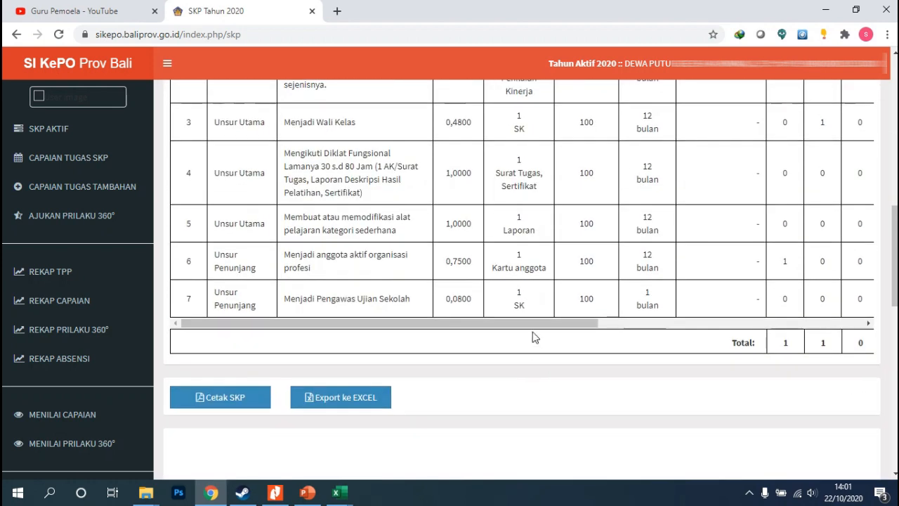
pyautogui.hscroll(1, 533, 325)
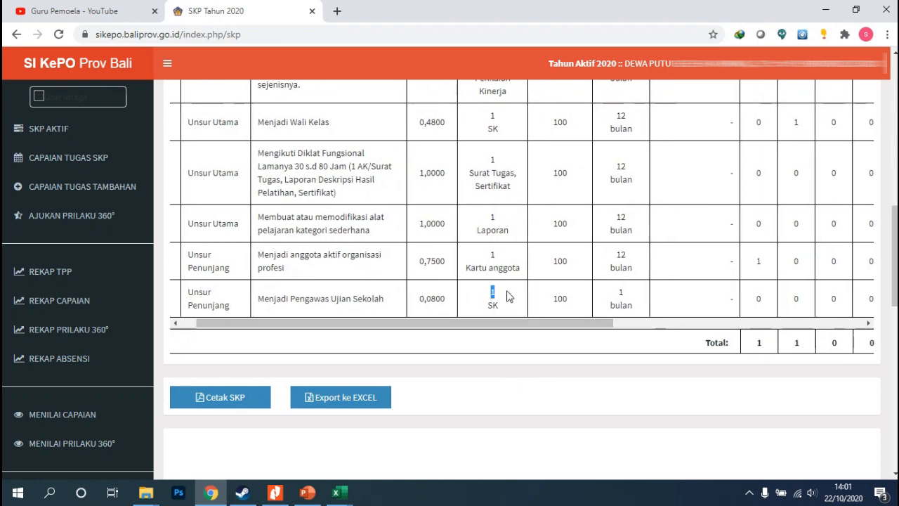
pyautogui.scroll(5, 506, 298)
pyautogui.scroll(-5, 502, 265)
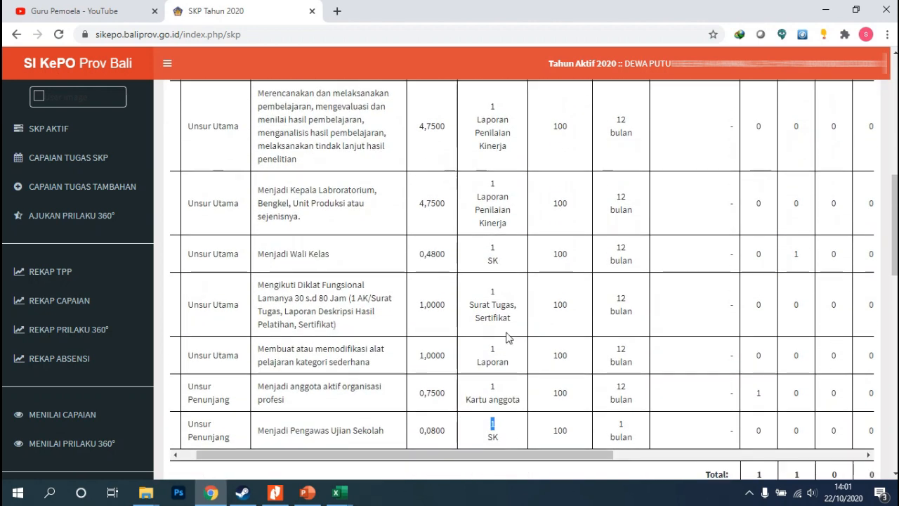
# Edit the Menjadi Pengawas Ujian Sekolah task, set its Kuantitas to 2, and save
pyautogui.moveTo(500, 325); pyautogui.dragTo(791, 316)
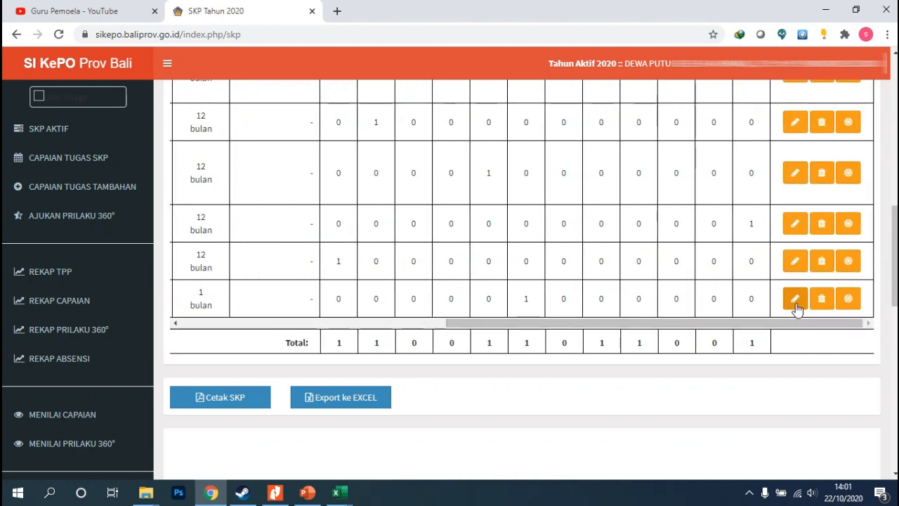
pyautogui.click(796, 302)
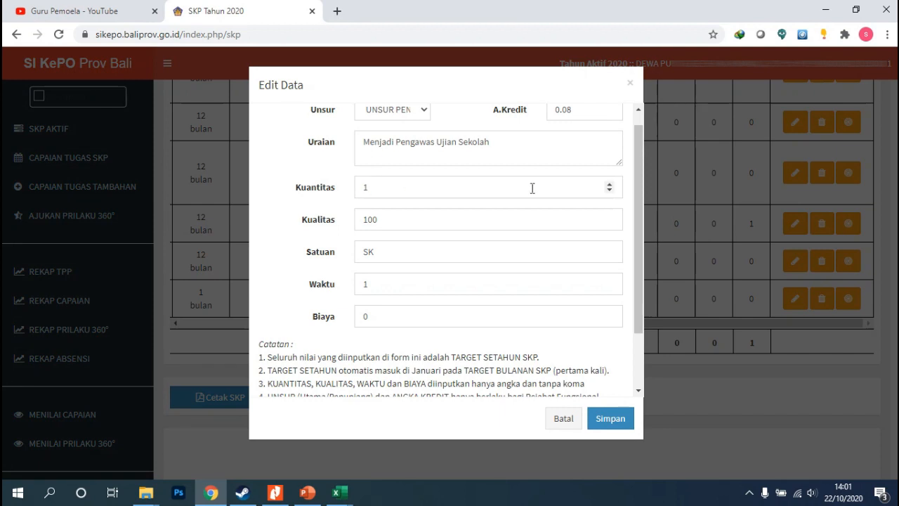
pyautogui.click(609, 184)
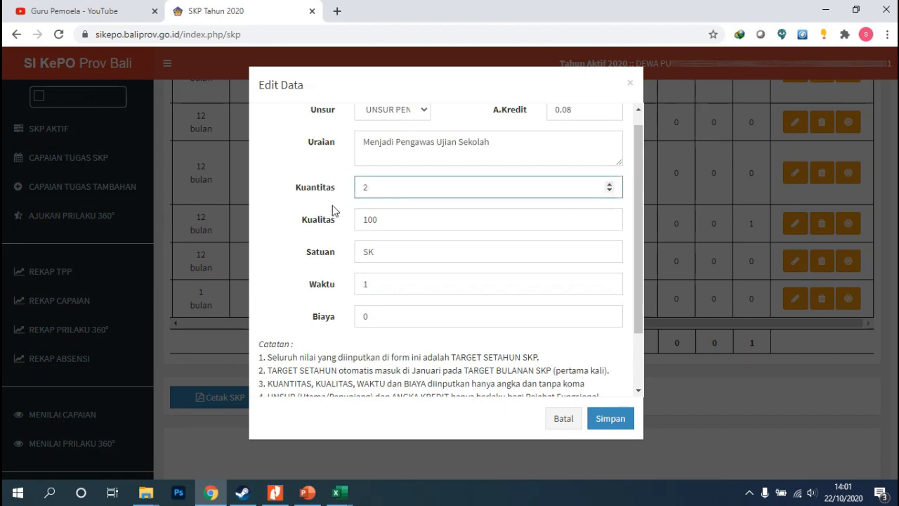
pyautogui.click(608, 420)
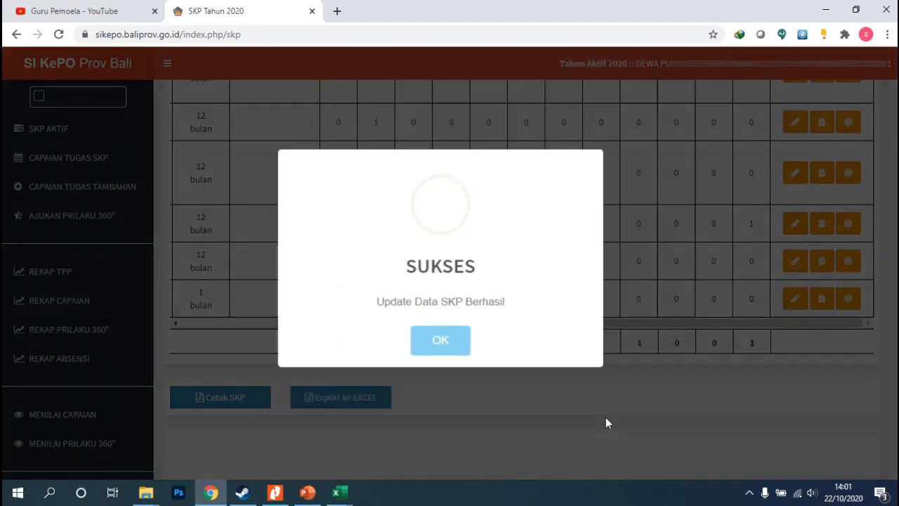
pyautogui.click(456, 333)
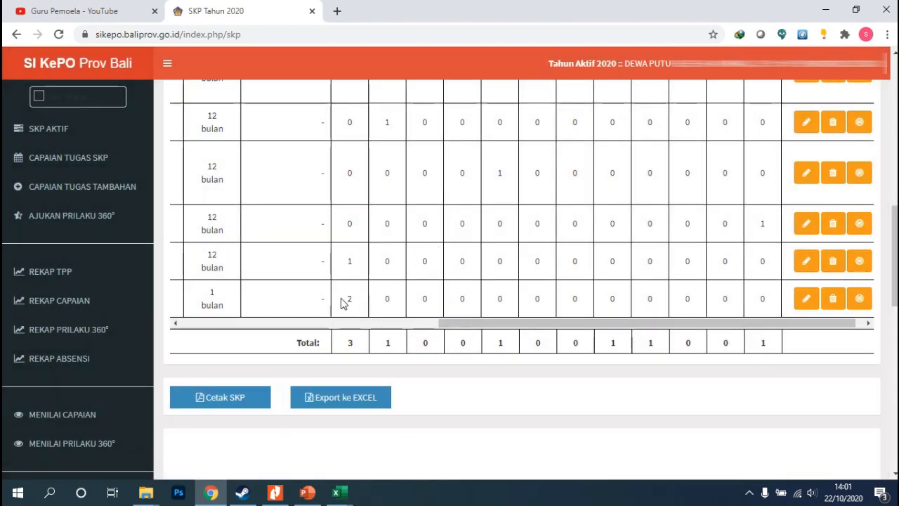
# Open the monthly targets of the Menjadi Pengawas Ujian Sekolah task and set Januari to 0
pyautogui.moveTo(443, 324); pyautogui.dragTo(414, 328)
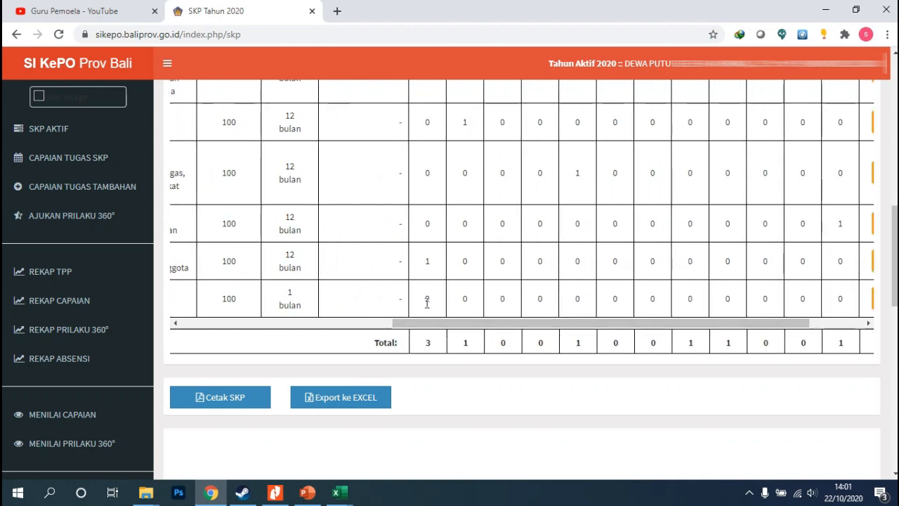
pyautogui.moveTo(428, 323); pyautogui.dragTo(725, 340)
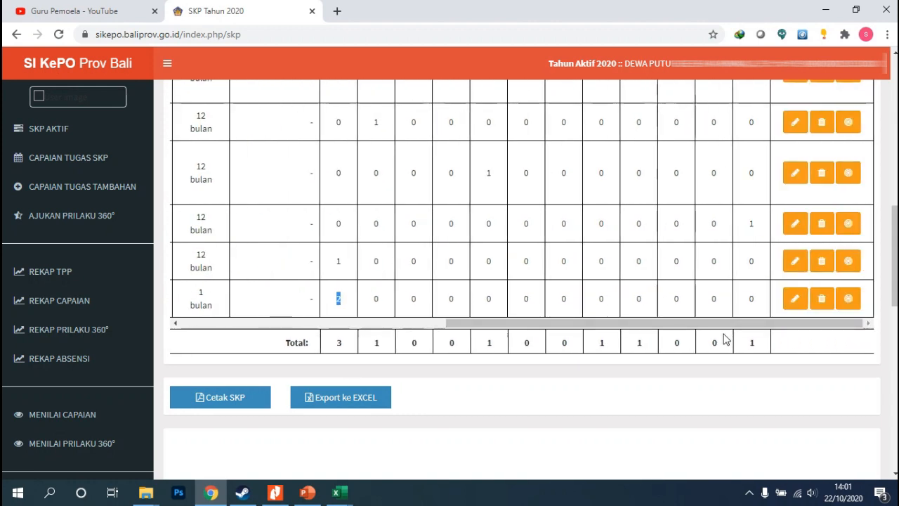
pyautogui.click(848, 299)
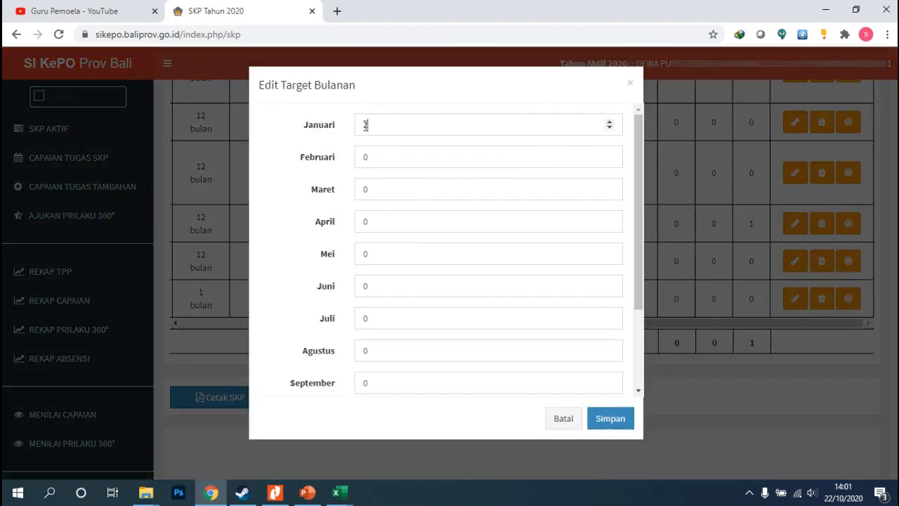
pyautogui.moveTo(367, 125); pyautogui.dragTo(349, 131)
pyautogui.write('0')
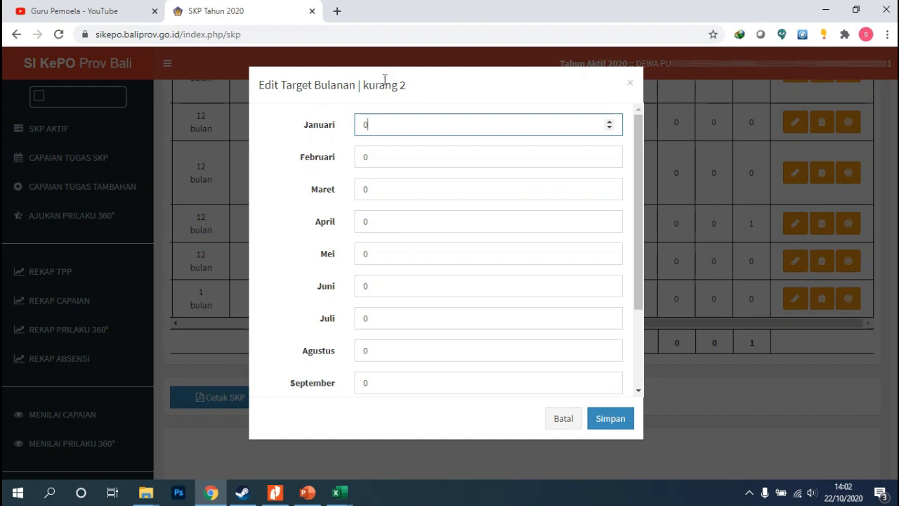
# Set that task's Juni and Nopember targets to 1 each, leaving Mei at 0, and save
pyautogui.scroll(-2, 391, 262)
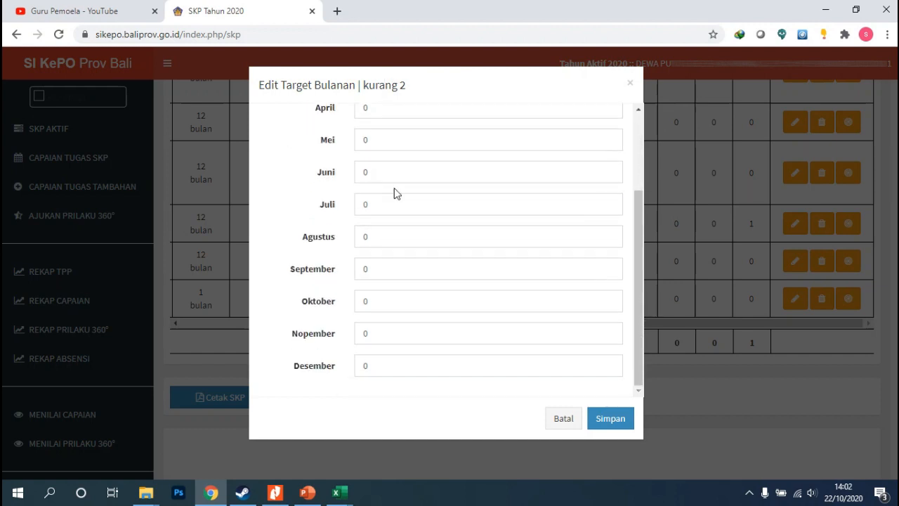
pyautogui.click(376, 142)
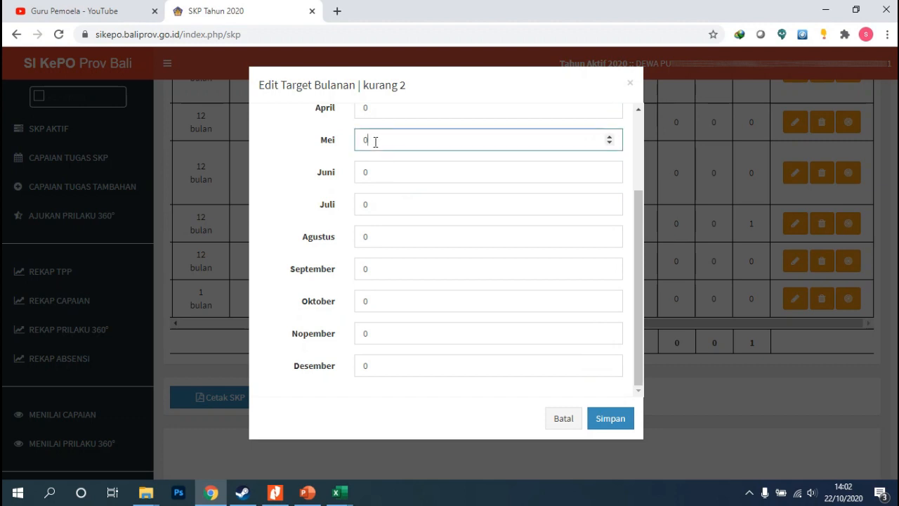
pyautogui.moveTo(376, 142); pyautogui.dragTo(345, 146)
pyautogui.write('1')
pyautogui.moveTo(379, 331); pyautogui.dragTo(334, 338)
pyautogui.write('1')
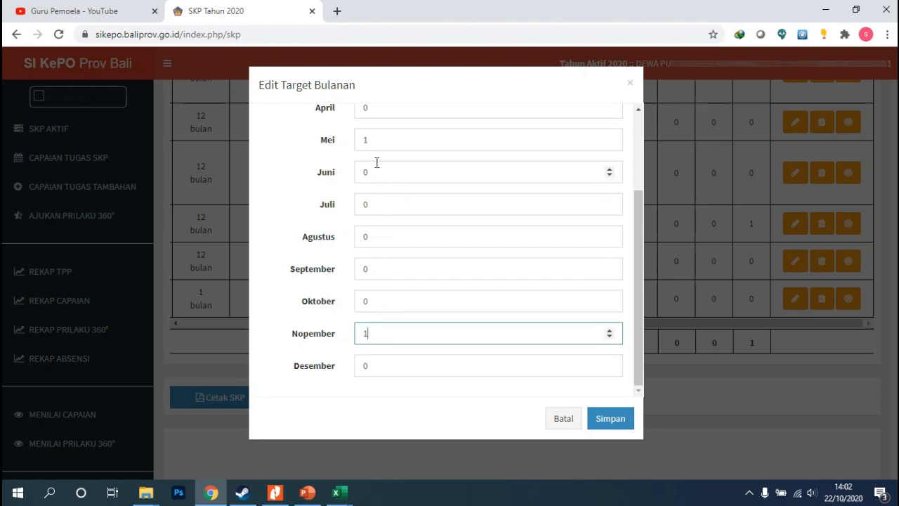
pyautogui.moveTo(371, 140); pyautogui.dragTo(356, 175)
pyautogui.write('01')
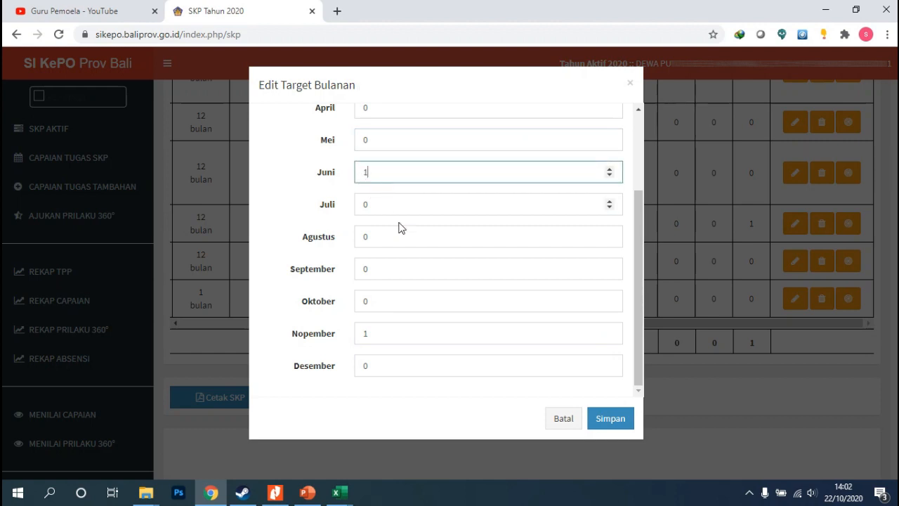
pyautogui.scroll(2, 404, 231)
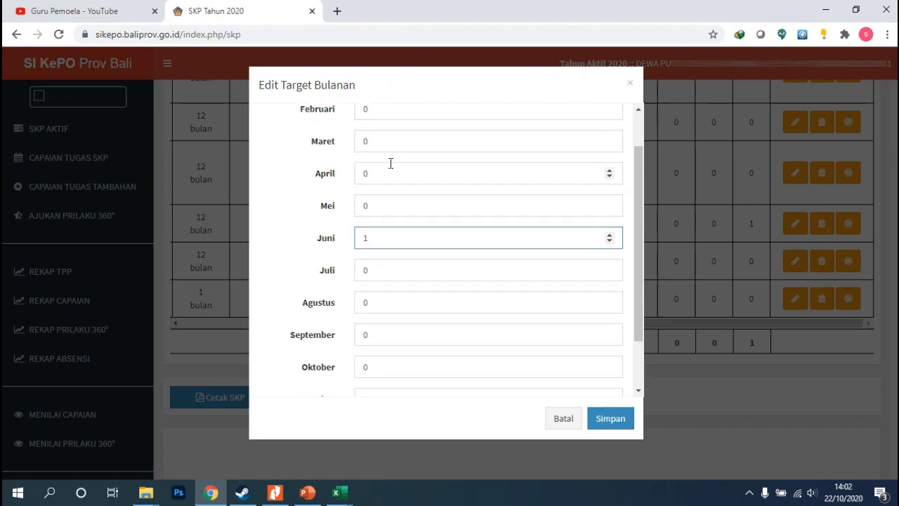
pyautogui.scroll(-2, 409, 184)
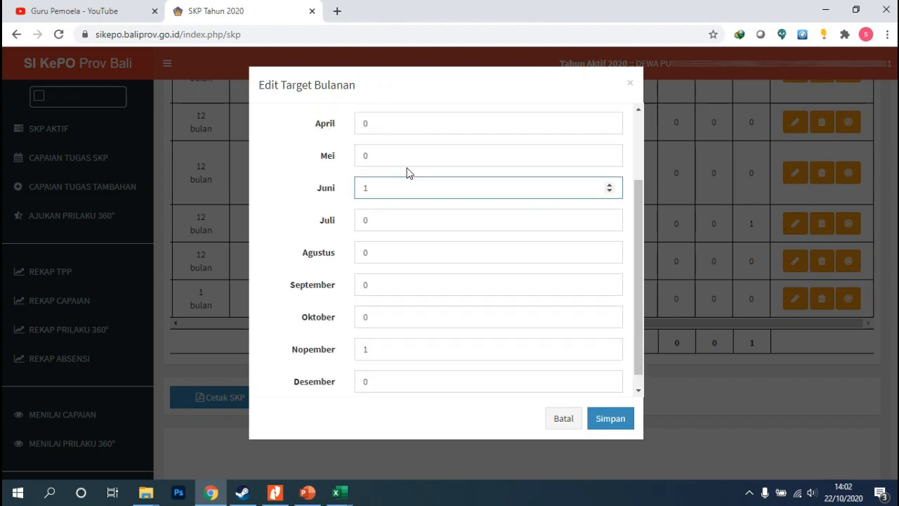
pyautogui.click(611, 420)
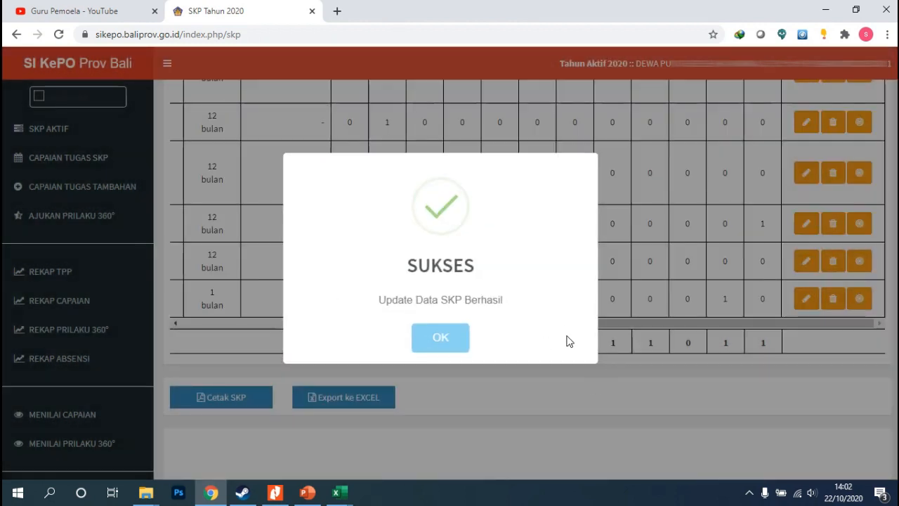
pyautogui.click(464, 345)
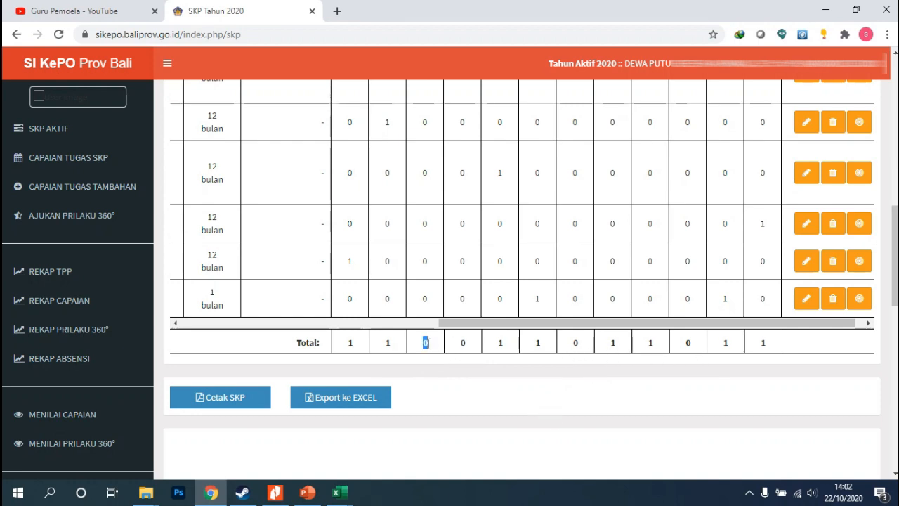
# Review the task descriptions and their monthly target columns in the SKP table
pyautogui.moveTo(532, 324); pyautogui.dragTo(279, 346)
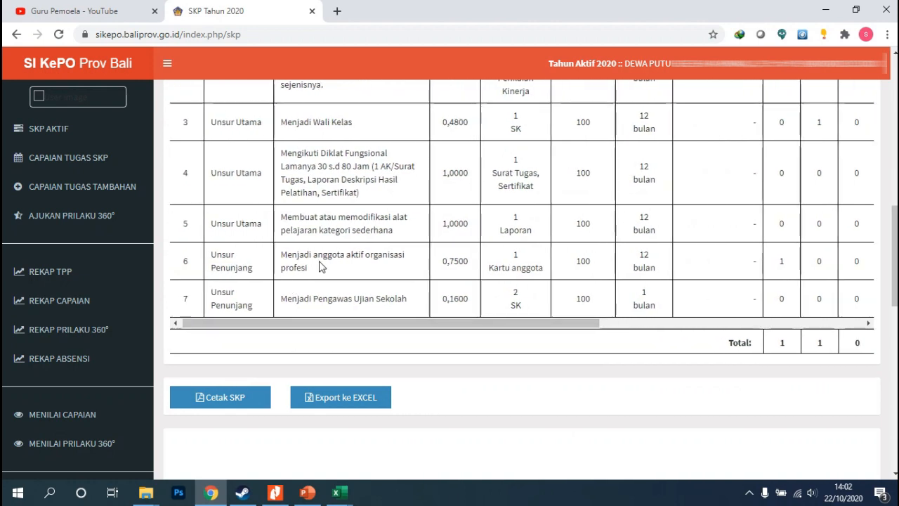
pyautogui.scroll(1, 321, 278)
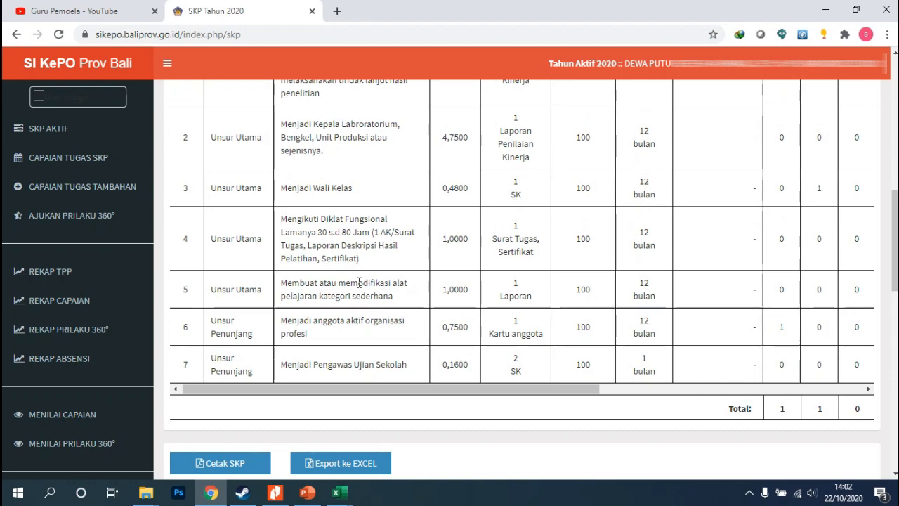
pyautogui.scroll(1, 366, 242)
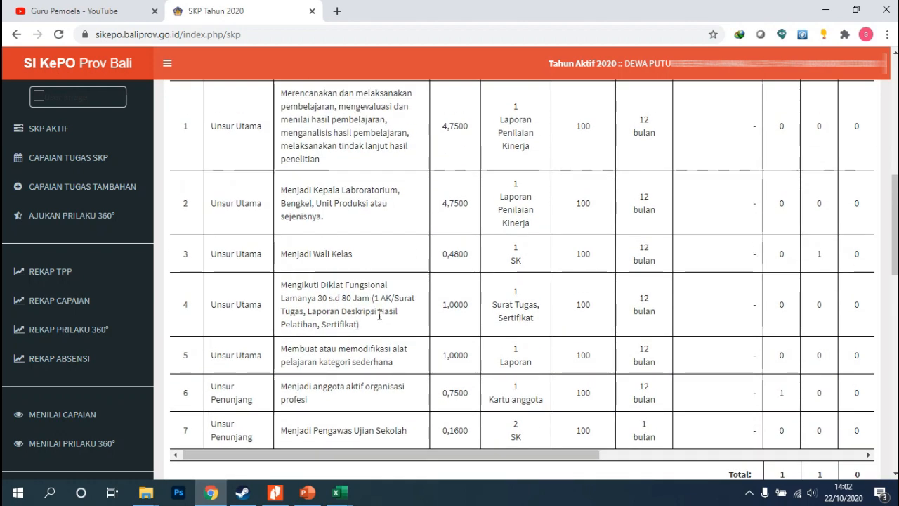
pyautogui.scroll(1, 332, 164)
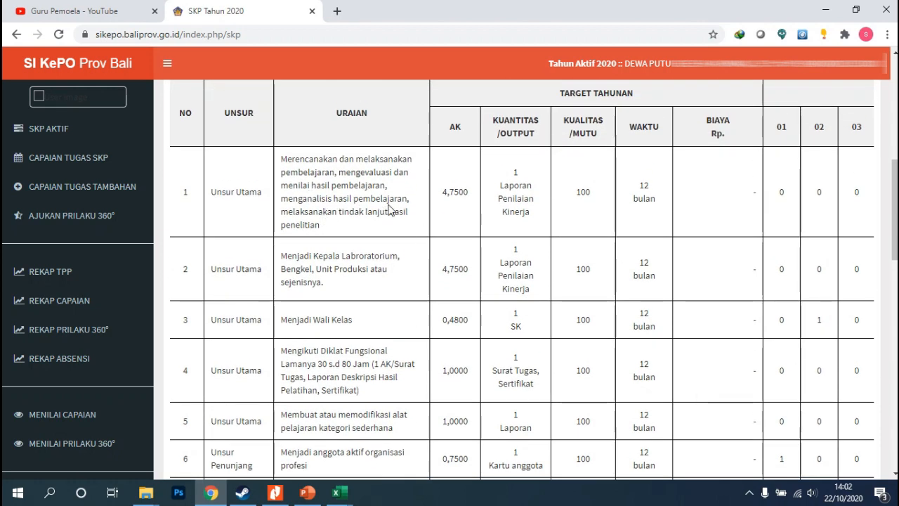
pyautogui.scroll(-2, 538, 421)
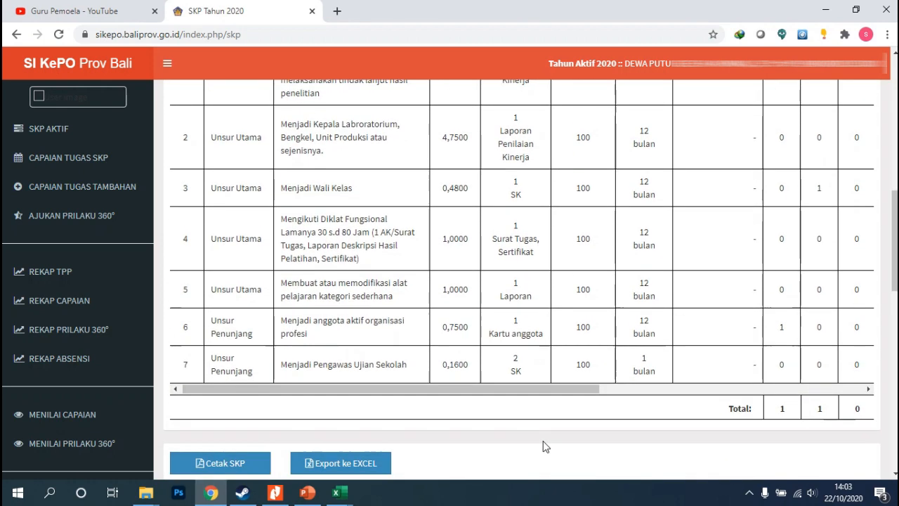
pyautogui.scroll(1, 544, 436)
pyautogui.scroll(1, 541, 410)
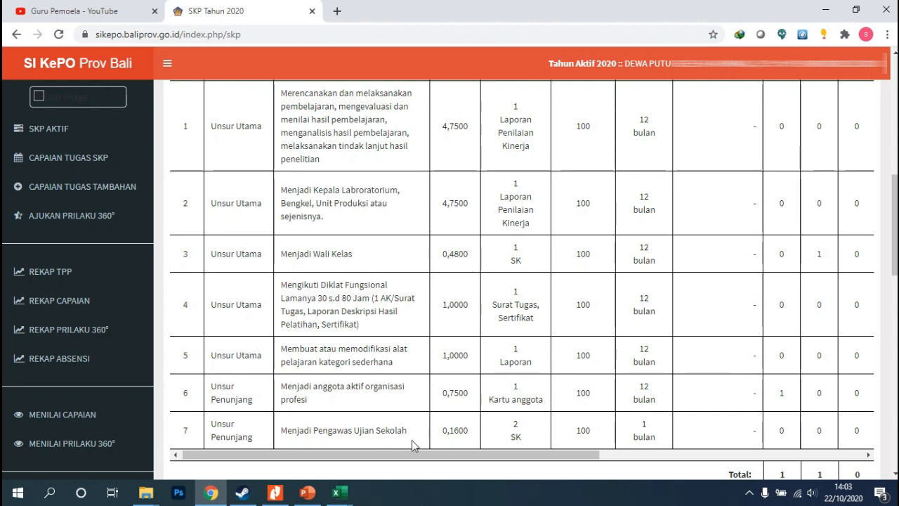
# Edit the Mengikuti Diklat Fungsional task, set its Kuantitas to 3, and save
pyautogui.moveTo(414, 454); pyautogui.dragTo(428, 455)
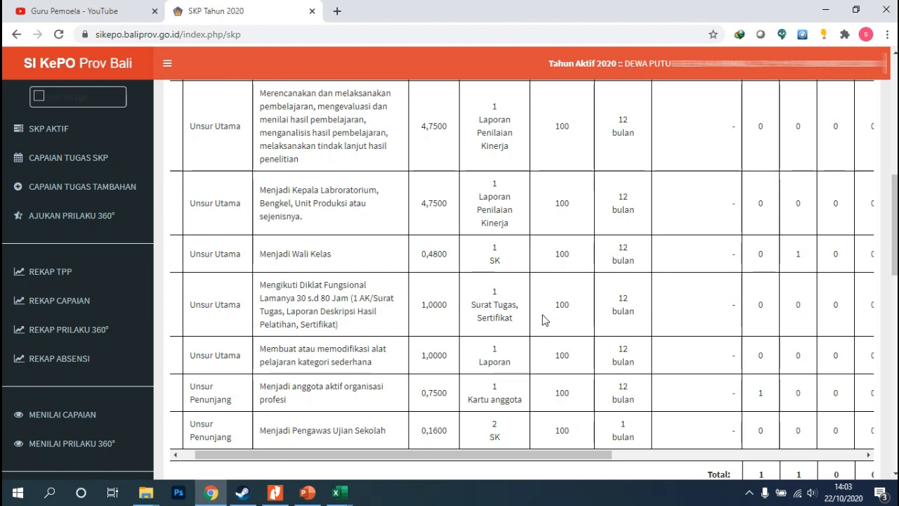
pyautogui.moveTo(545, 454); pyautogui.dragTo(549, 453)
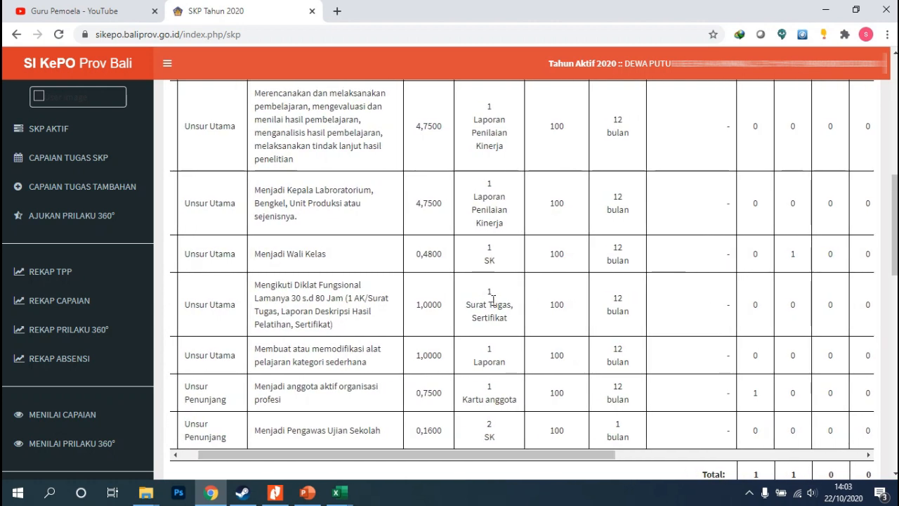
pyautogui.moveTo(584, 447); pyautogui.dragTo(548, 370)
pyautogui.click(556, 305)
pyautogui.moveTo(562, 456)
pyautogui.mouseDown()
pyautogui.moveTo(695, 456)
pyautogui.moveTo(550, 467)
pyautogui.mouseUp()
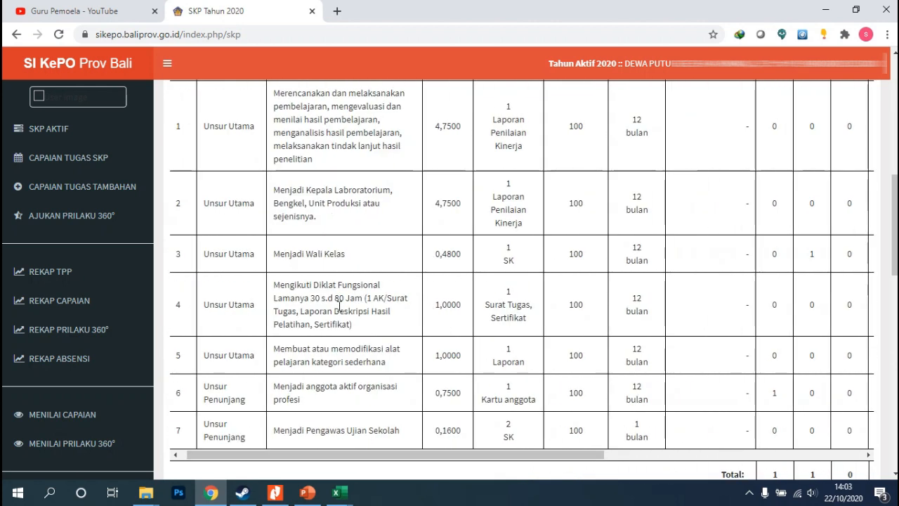
pyautogui.moveTo(338, 306); pyautogui.dragTo(772, 319)
pyautogui.moveTo(622, 456); pyautogui.dragTo(843, 421)
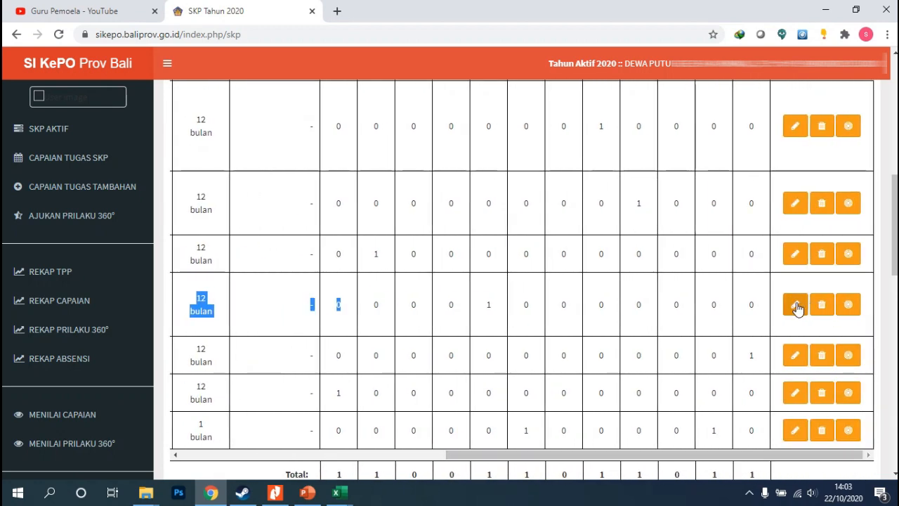
pyautogui.click(797, 307)
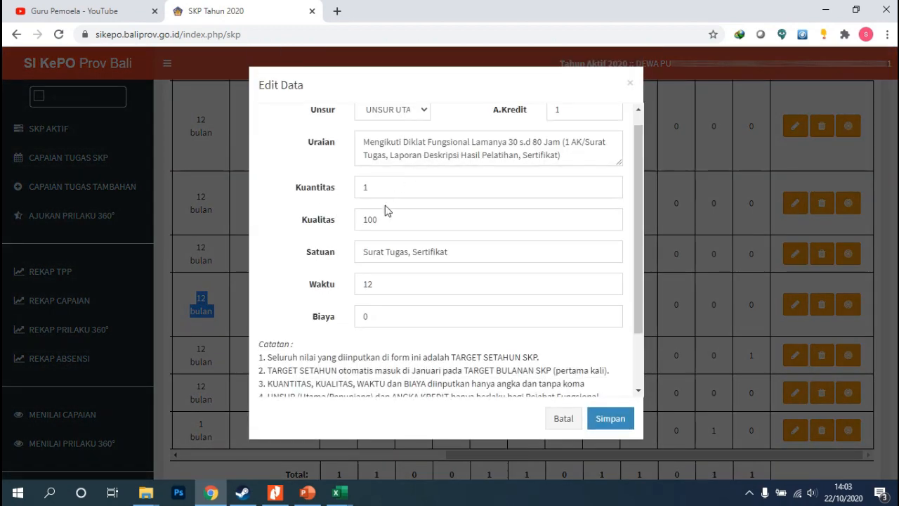
pyautogui.doubleClick(610, 184)
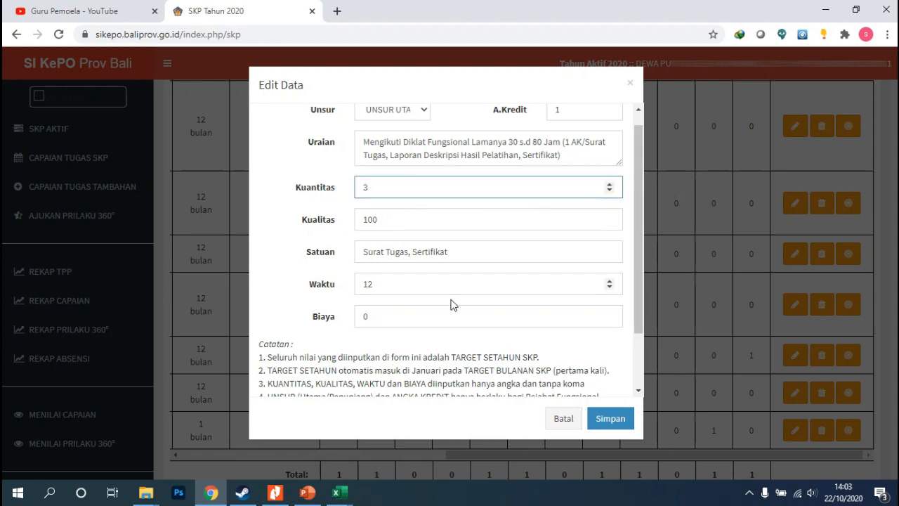
pyautogui.click(607, 418)
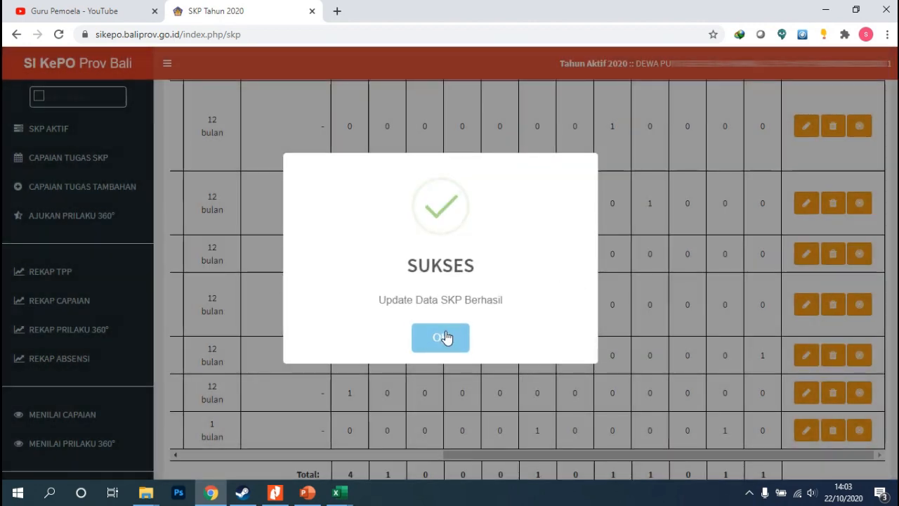
pyautogui.click(445, 338)
# Check the updated monthly targets and the Total row across all twelve months
pyautogui.moveTo(642, 457); pyautogui.dragTo(549, 458)
pyautogui.scroll(-1, 522, 302)
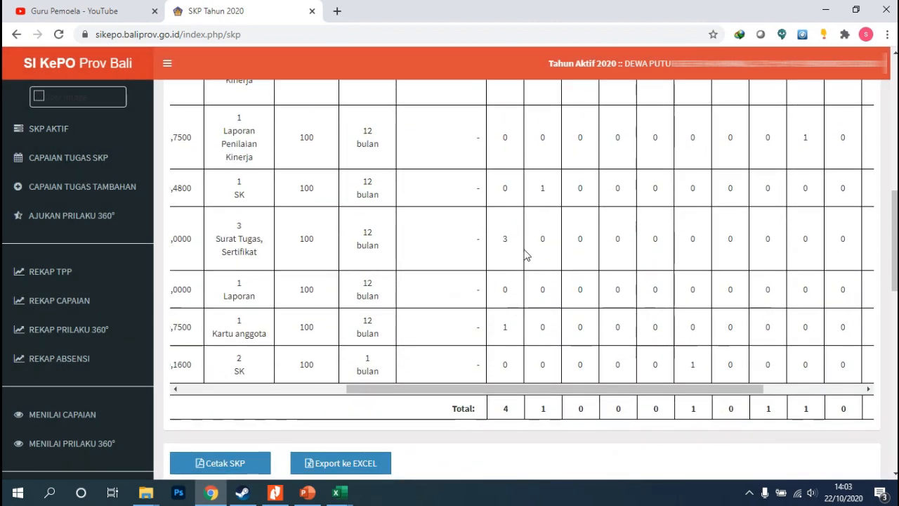
pyautogui.scroll(1, 593, 422)
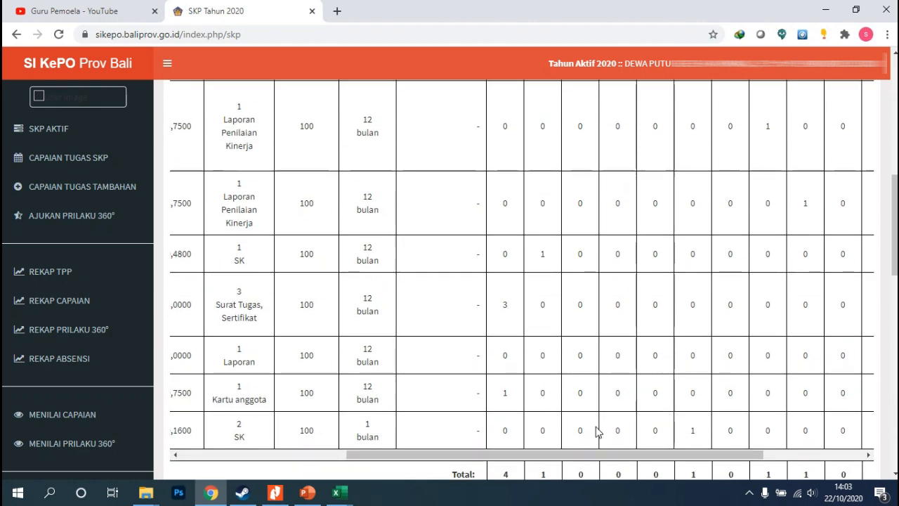
pyautogui.scroll(-1, 597, 432)
pyautogui.scroll(2, 659, 420)
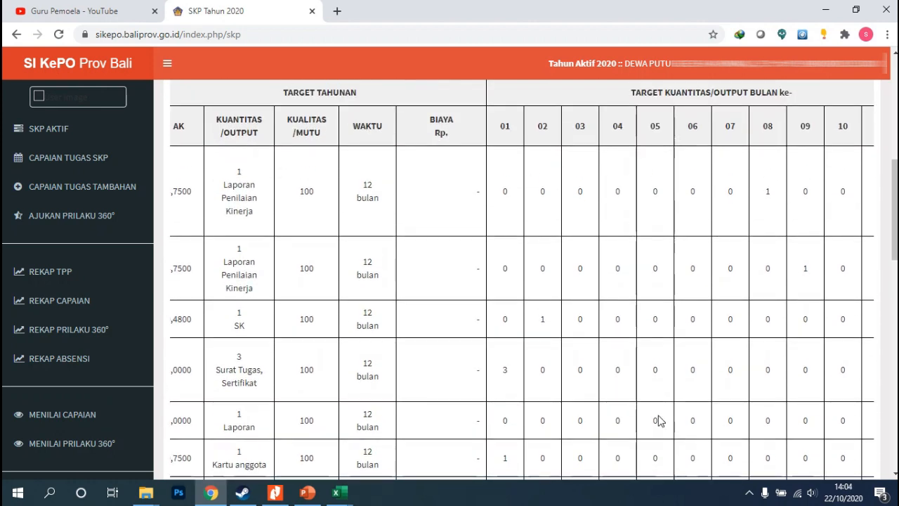
pyautogui.scroll(-2, 659, 421)
pyautogui.scroll(1, 659, 420)
pyautogui.scroll(1, 657, 415)
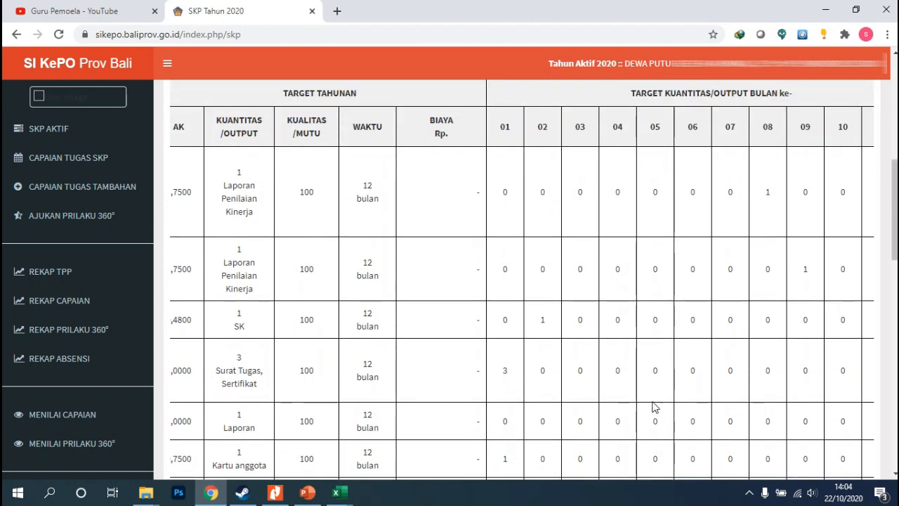
pyautogui.scroll(-2, 657, 421)
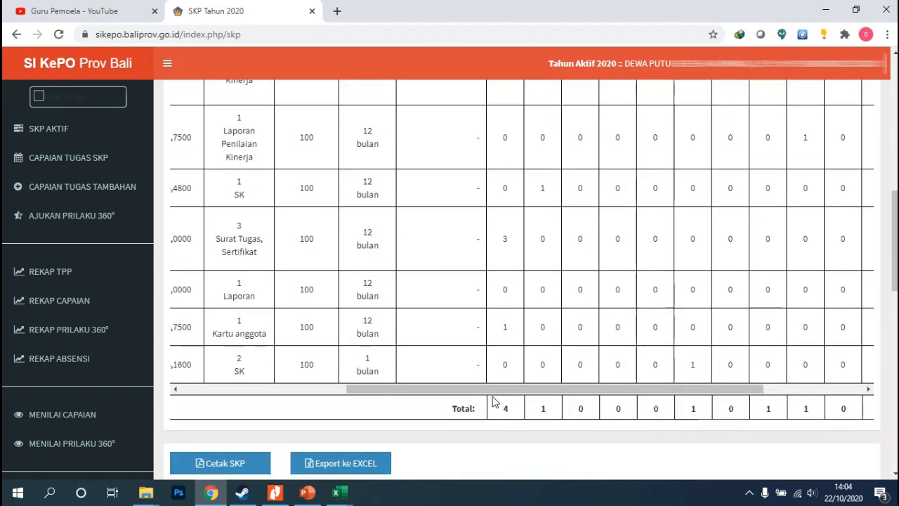
pyautogui.moveTo(500, 390); pyautogui.dragTo(596, 401)
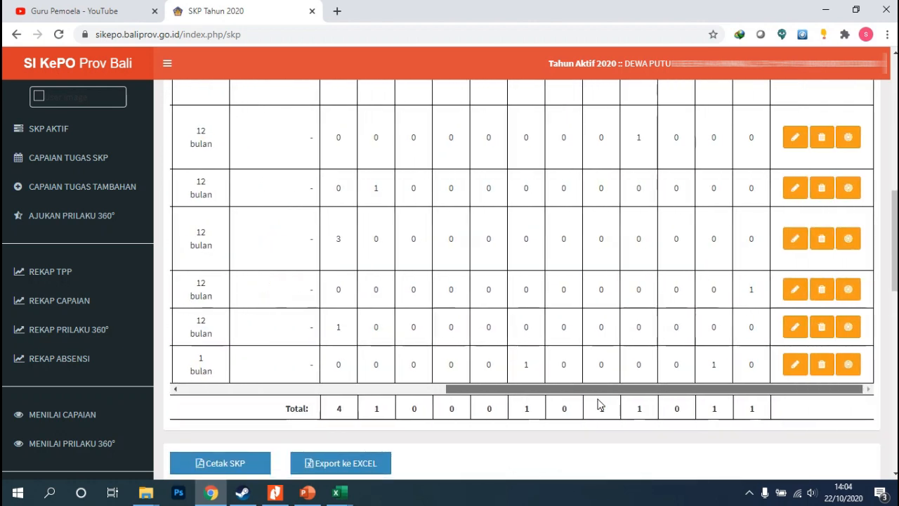
pyautogui.scroll(2, 698, 394)
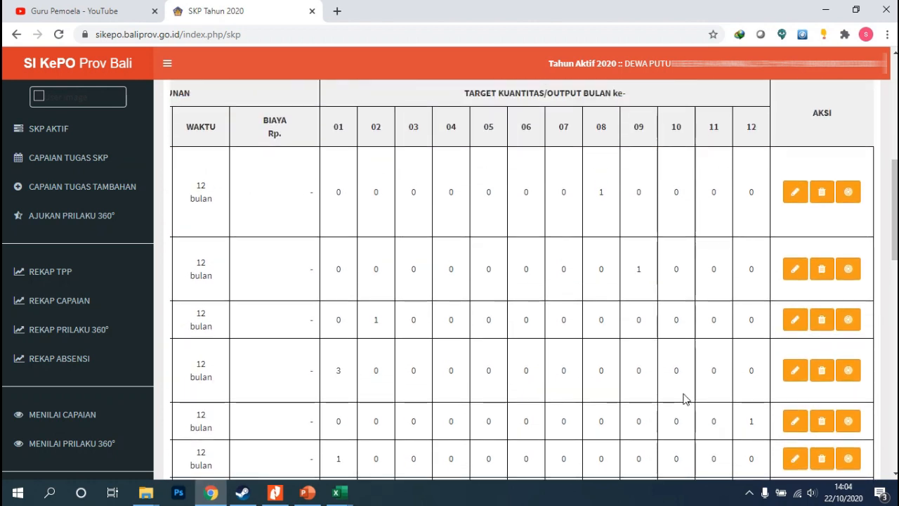
pyautogui.scroll(-3, 580, 377)
pyautogui.scroll(2, 414, 387)
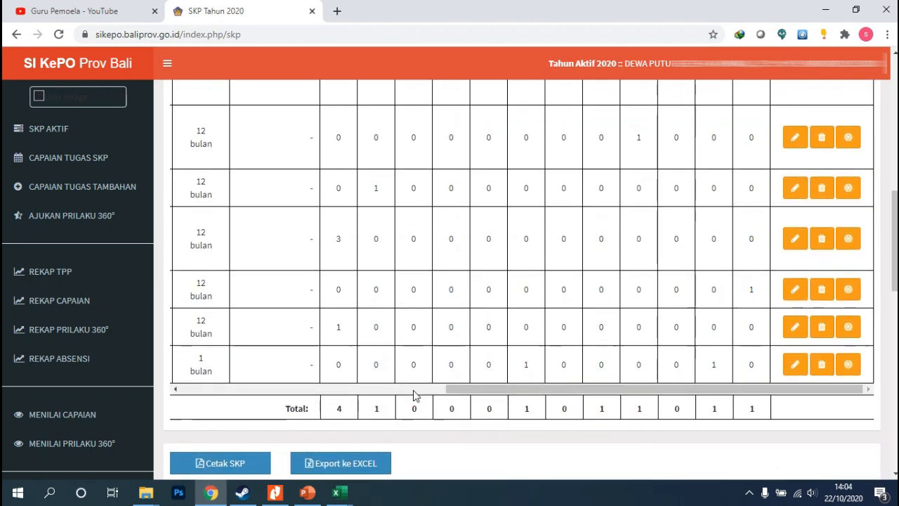
pyautogui.scroll(-1, 443, 260)
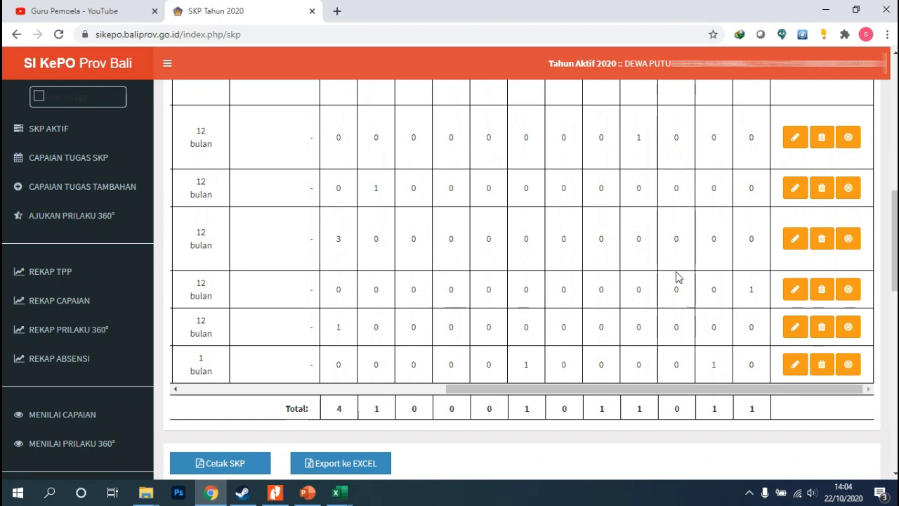
pyautogui.scroll(3, 426, 279)
pyautogui.scroll(1, 429, 203)
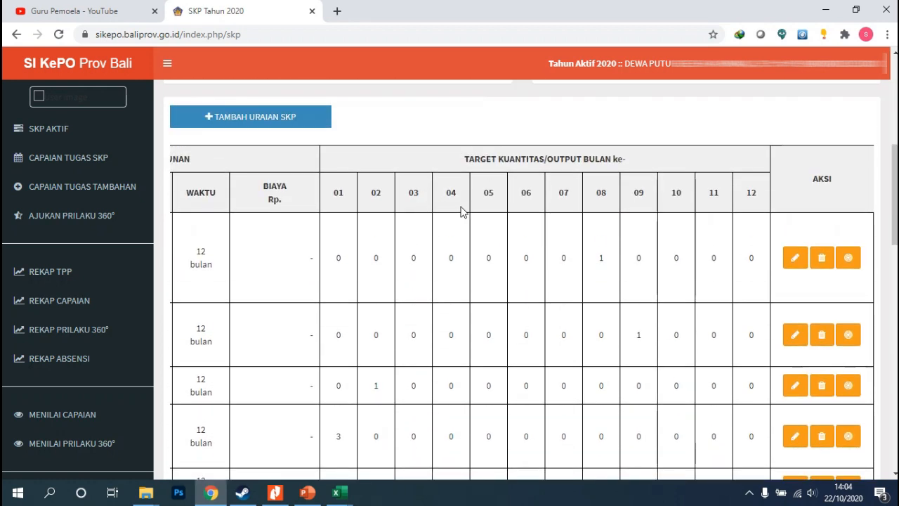
# Set the Mengikuti Diklat Fungsional task's April, Mei and Juli targets to 1 each and Januari to 0, then save
pyautogui.scroll(-2, 612, 217)
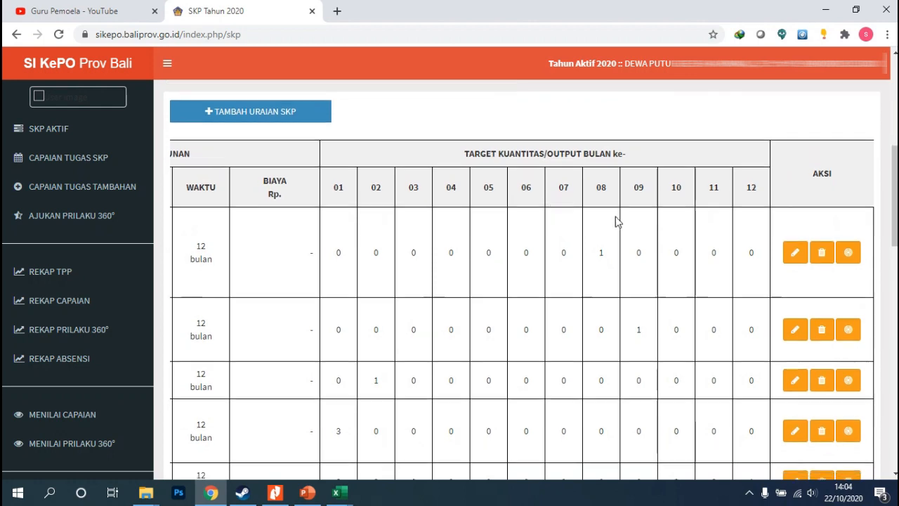
pyautogui.moveTo(588, 455); pyautogui.dragTo(468, 455)
pyautogui.moveTo(406, 455); pyautogui.dragTo(245, 455)
pyautogui.moveTo(334, 310); pyautogui.dragTo(864, 310)
pyautogui.click(758, 317)
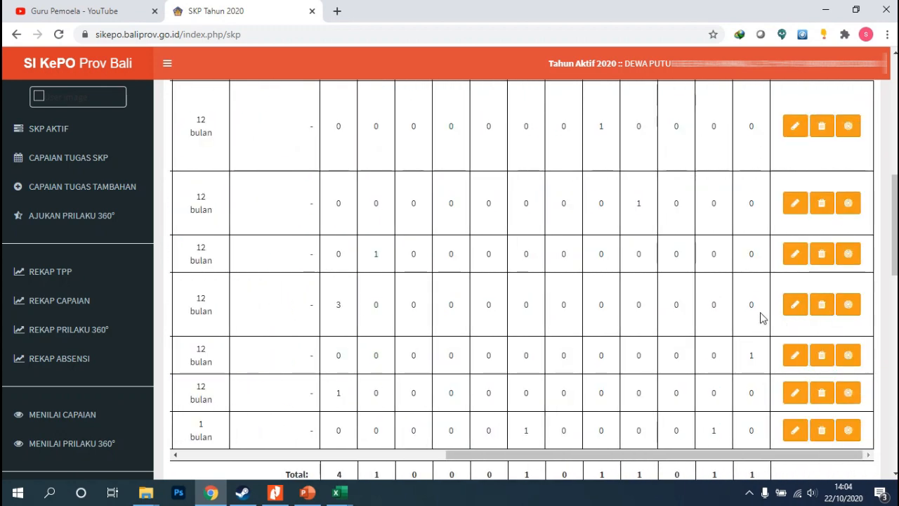
pyautogui.click(847, 307)
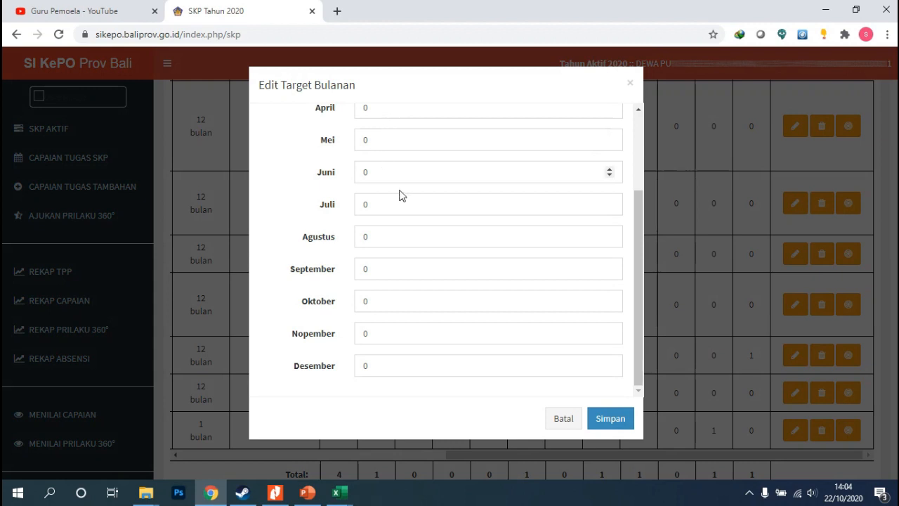
pyautogui.scroll(2, 397, 190)
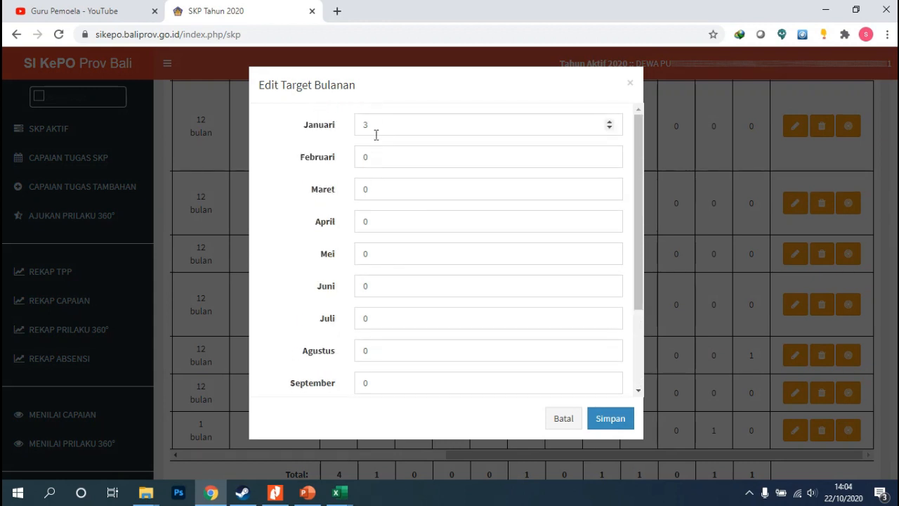
pyautogui.moveTo(367, 221); pyautogui.dragTo(351, 228)
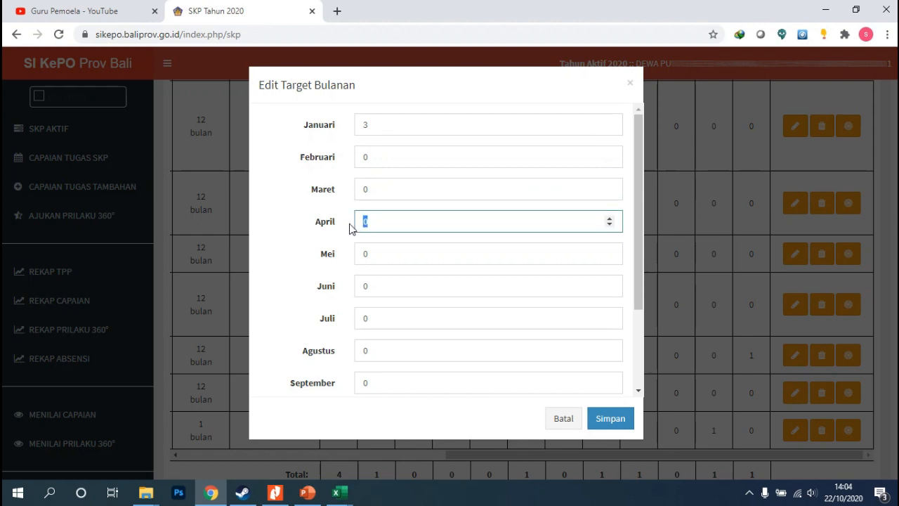
pyautogui.write('1')
pyautogui.click(375, 255)
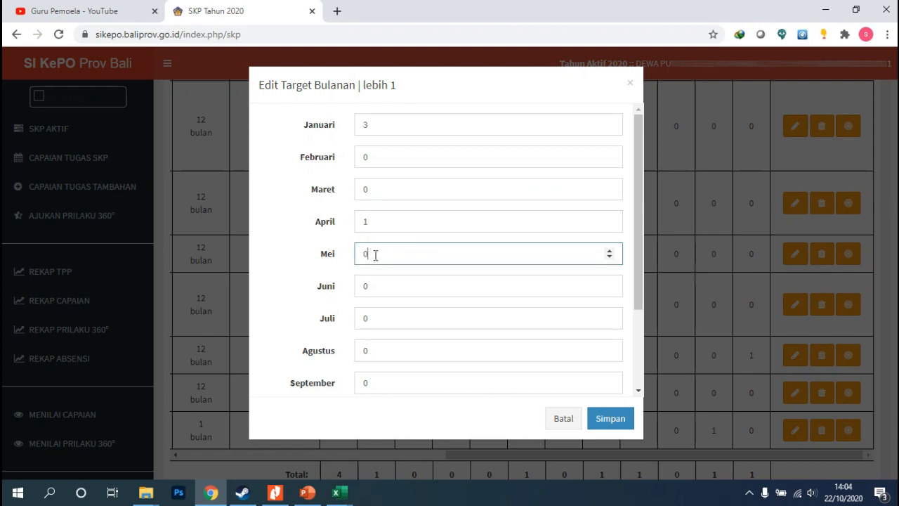
pyautogui.doubleClick(374, 256)
pyautogui.write('1')
pyautogui.moveTo(376, 320); pyautogui.dragTo(357, 320)
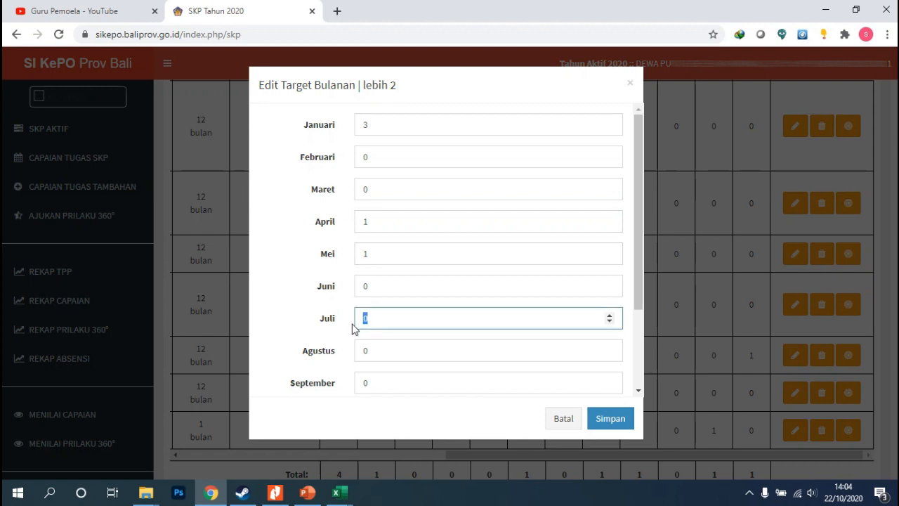
pyautogui.write('1')
pyautogui.moveTo(372, 125); pyautogui.dragTo(333, 129)
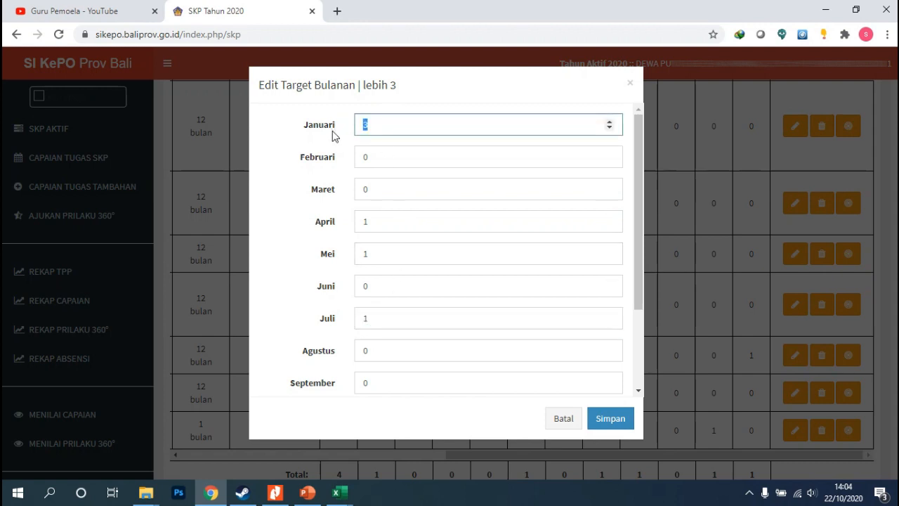
pyautogui.write('0')
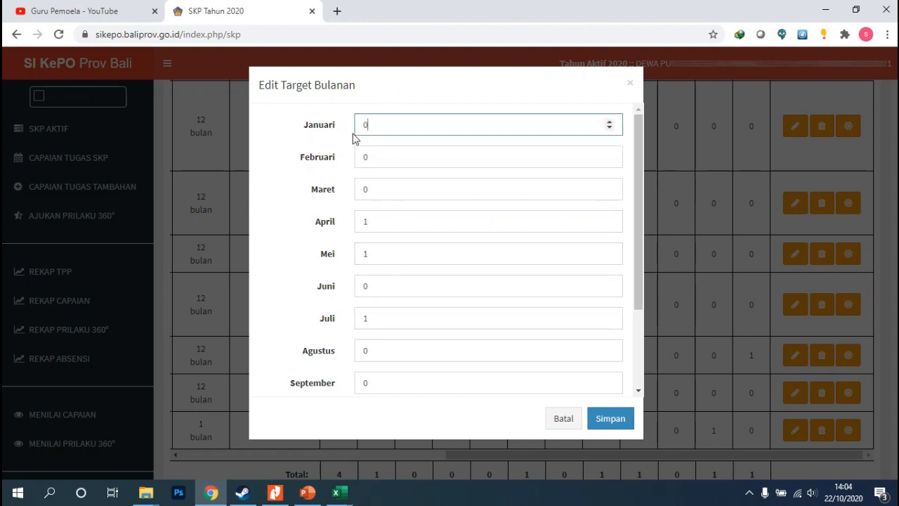
pyautogui.click(607, 419)
pyautogui.click(464, 343)
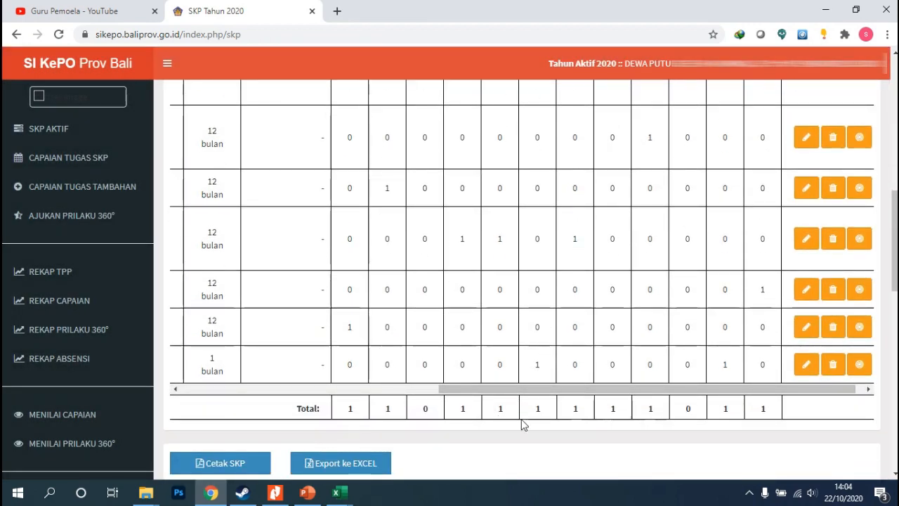
# Check the updated Total row across all twelve monthly target columns
pyautogui.doubleClick(425, 408)
pyautogui.scroll(1, 455, 375)
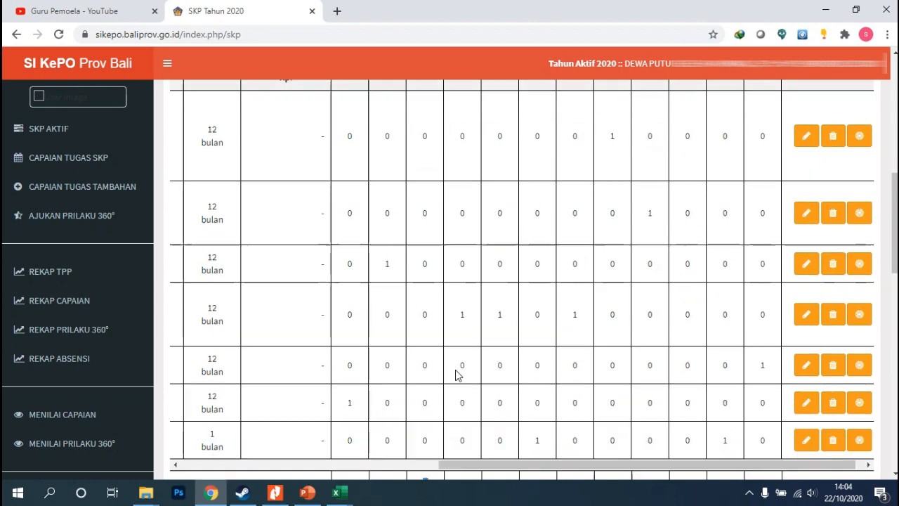
pyautogui.scroll(1, 456, 374)
pyautogui.scroll(-2, 475, 374)
pyautogui.scroll(1, 697, 416)
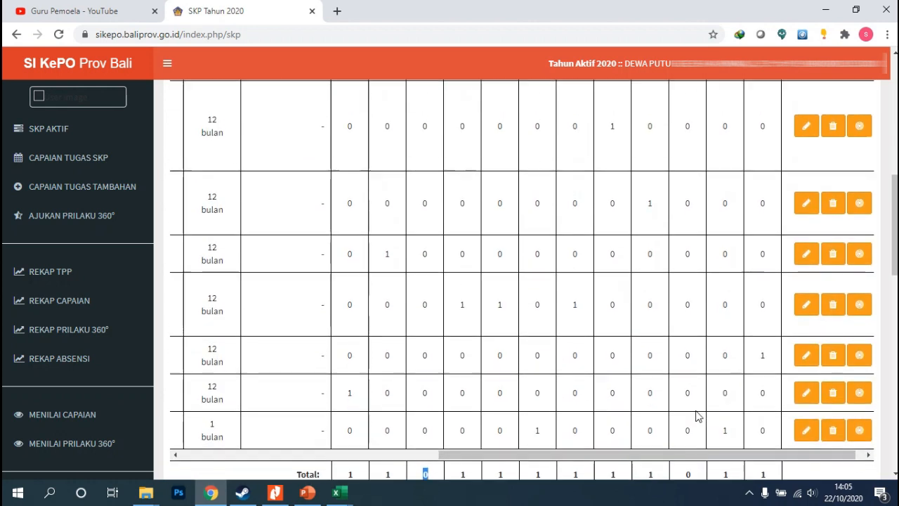
pyautogui.scroll(1, 695, 176)
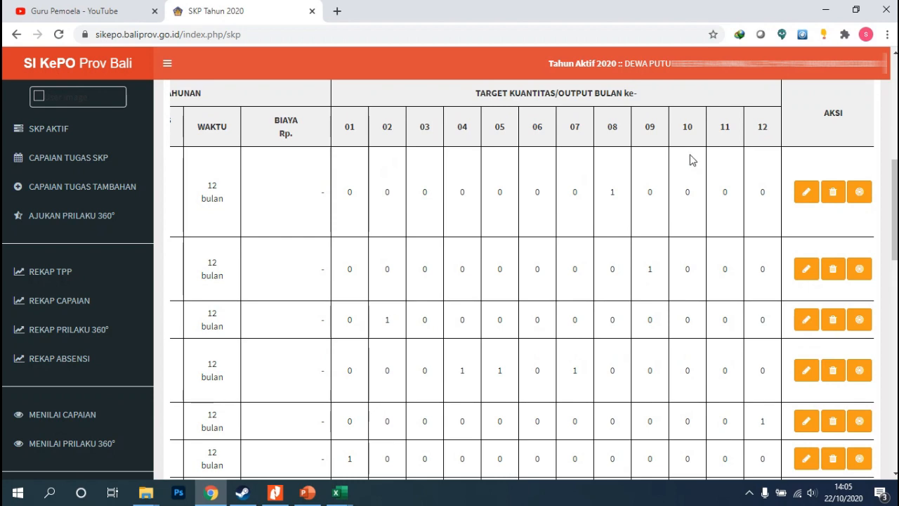
pyautogui.scroll(1, 690, 172)
pyautogui.scroll(-1, 690, 197)
pyautogui.scroll(-3, 689, 218)
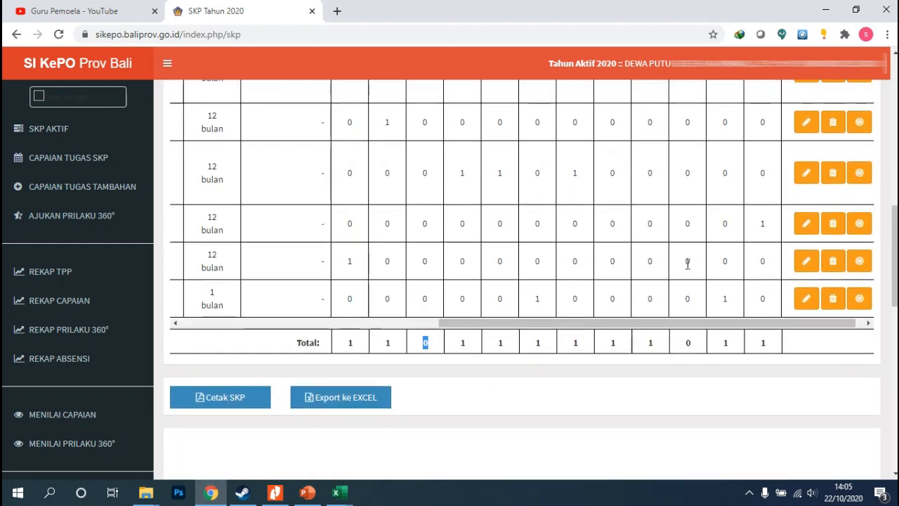
pyautogui.scroll(1, 496, 352)
# Review the task descriptions alongside their monthly target columns in the SKP table
pyautogui.moveTo(495, 390); pyautogui.dragTo(213, 383)
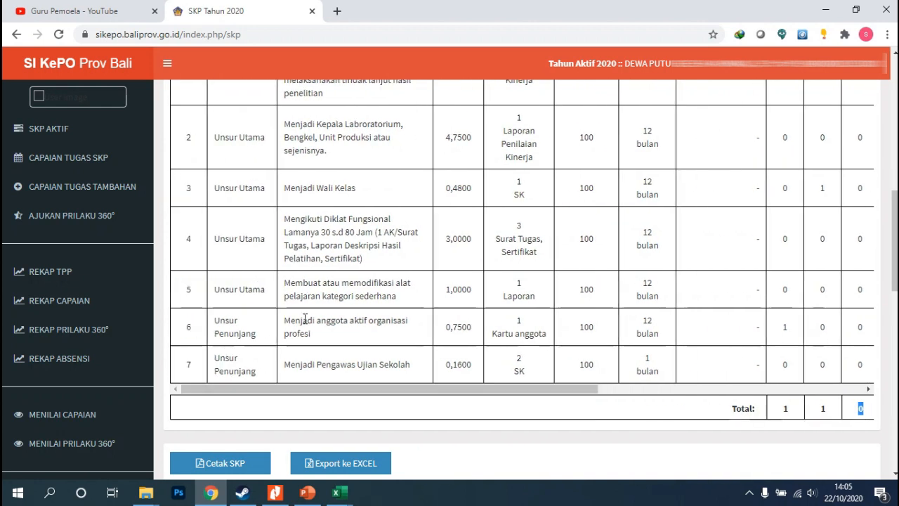
pyautogui.scroll(-1, 373, 283)
pyautogui.scroll(1, 373, 282)
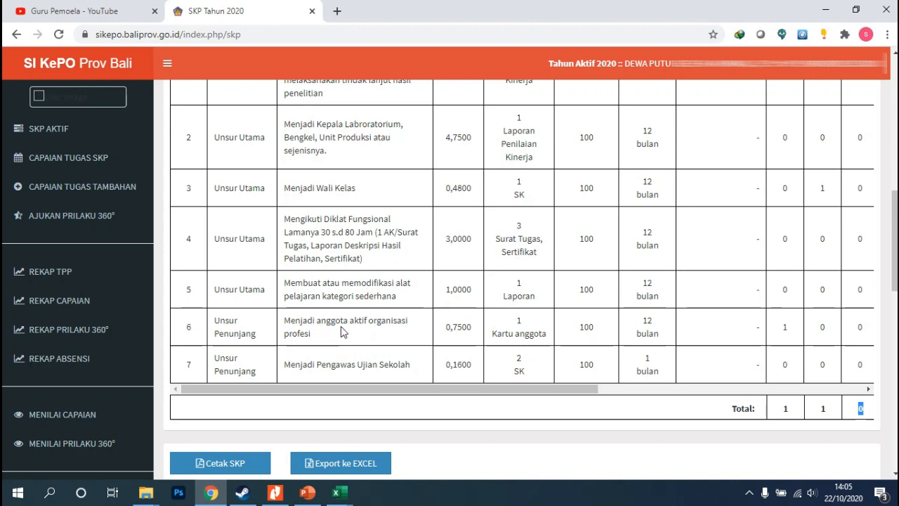
pyautogui.scroll(2, 517, 244)
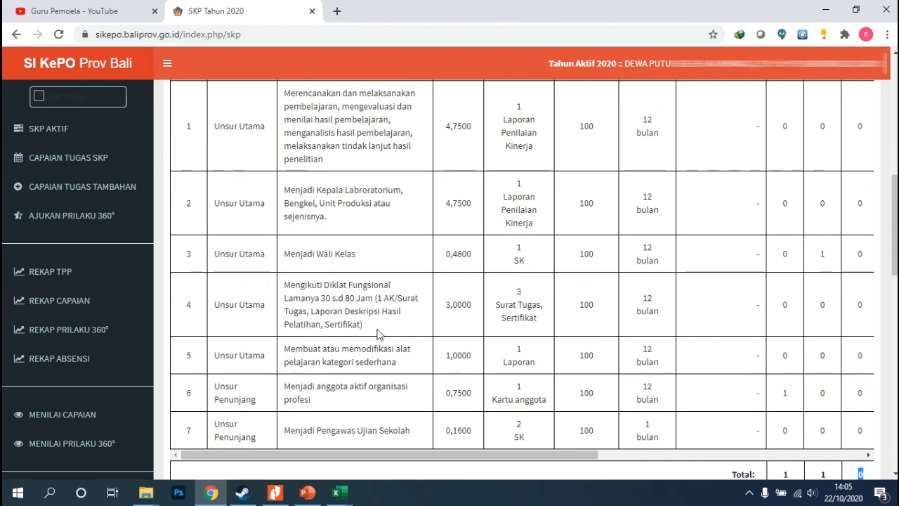
pyautogui.scroll(-2, 275, 339)
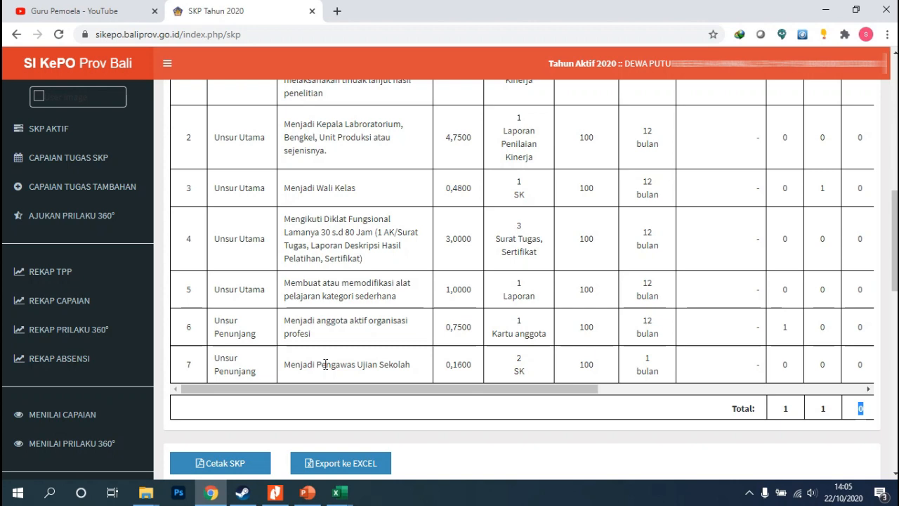
pyautogui.moveTo(439, 388); pyautogui.dragTo(618, 385)
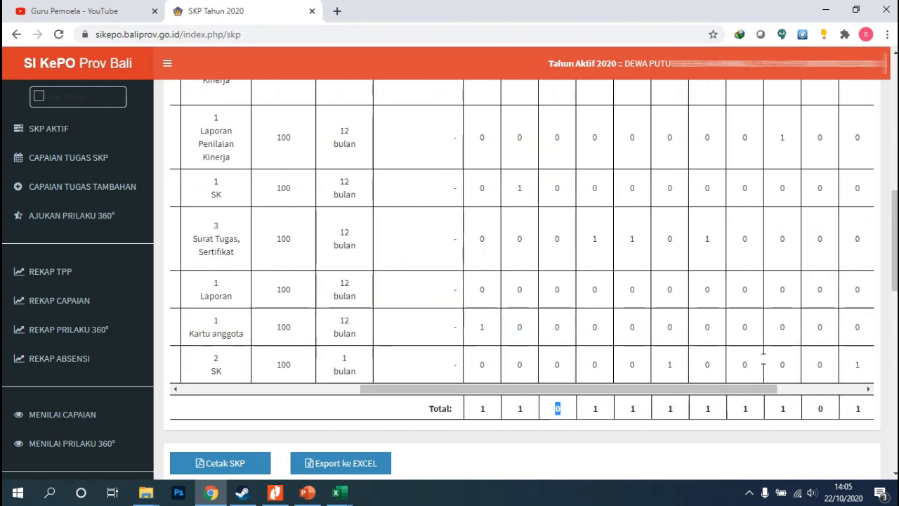
pyautogui.moveTo(432, 389); pyautogui.dragTo(337, 390)
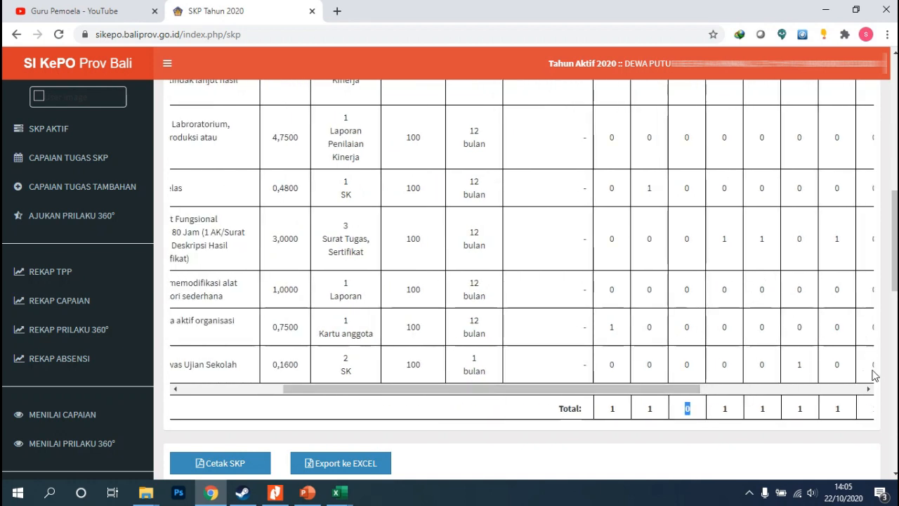
pyautogui.moveTo(496, 390); pyautogui.dragTo(415, 314)
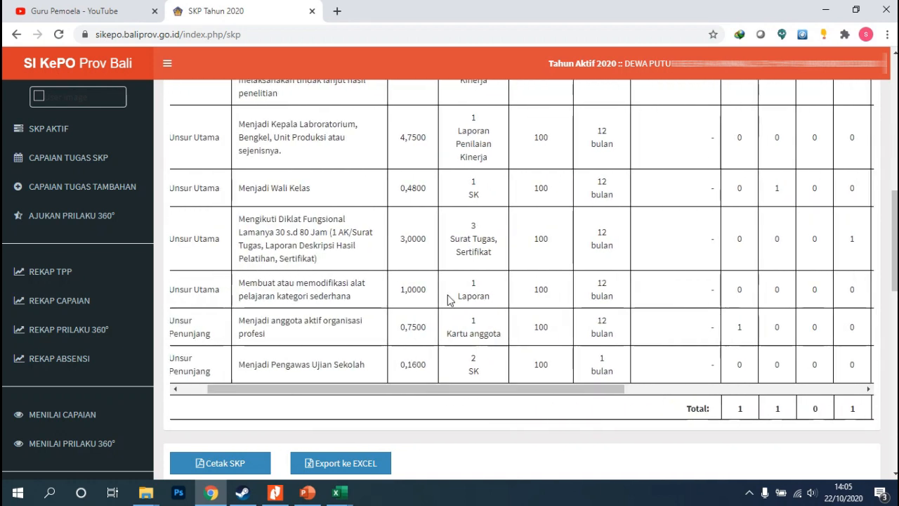
pyautogui.moveTo(357, 396); pyautogui.dragTo(330, 393)
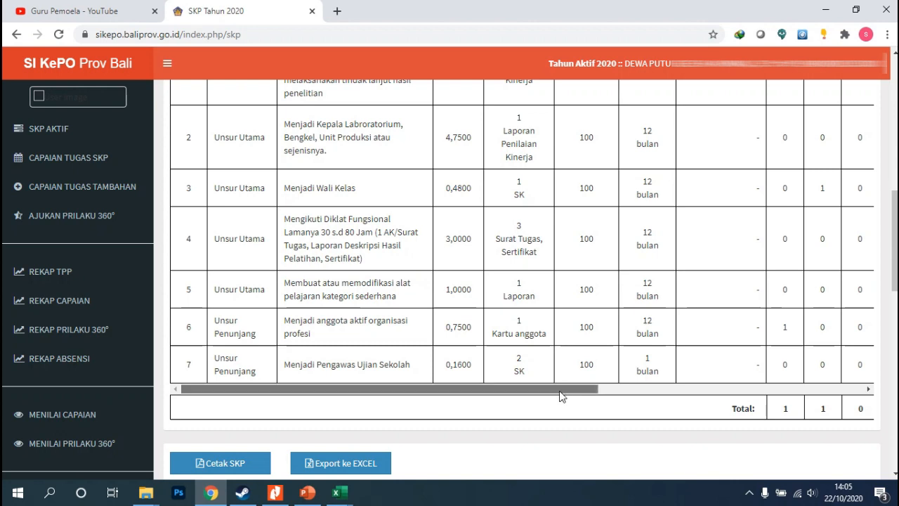
pyautogui.moveTo(560, 391); pyautogui.dragTo(569, 391)
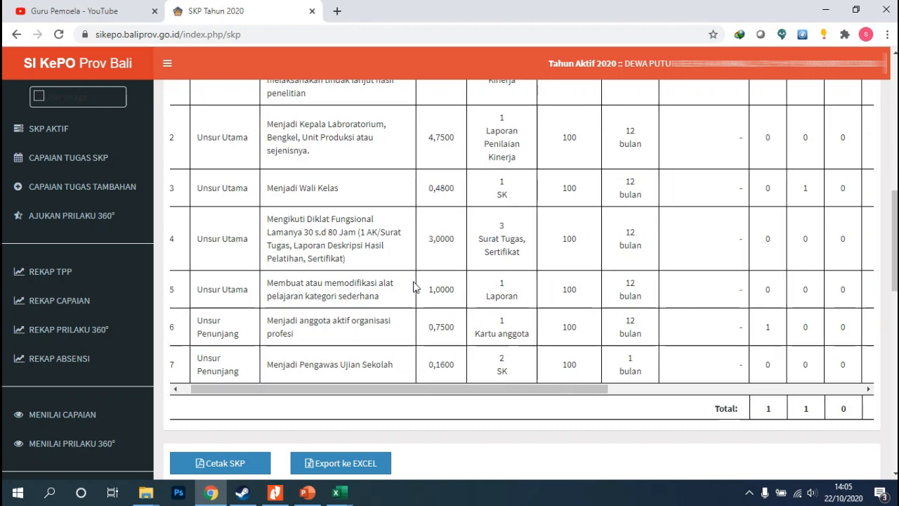
pyautogui.scroll(1, 408, 288)
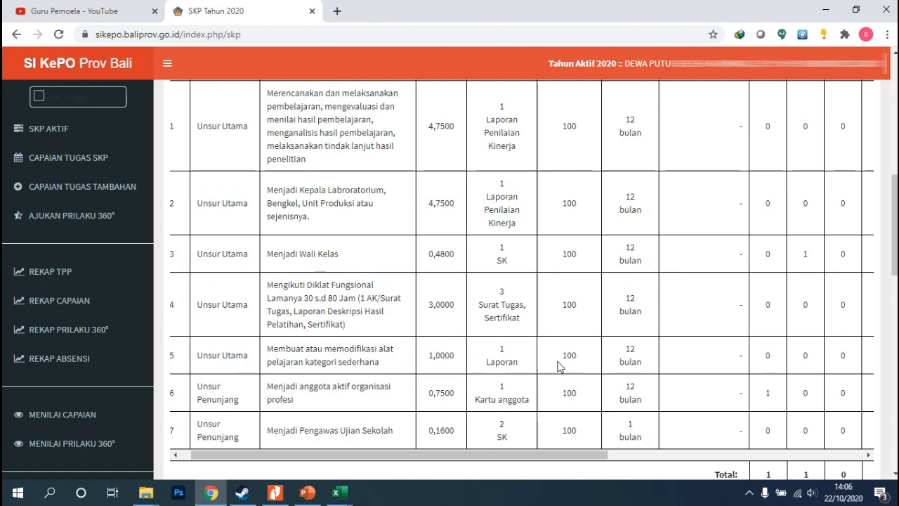
# Edit the Membuat atau memodifikasi alat pelajaran task, set its Kuantitas to 2, and save
pyautogui.moveTo(539, 455); pyautogui.dragTo(782, 455)
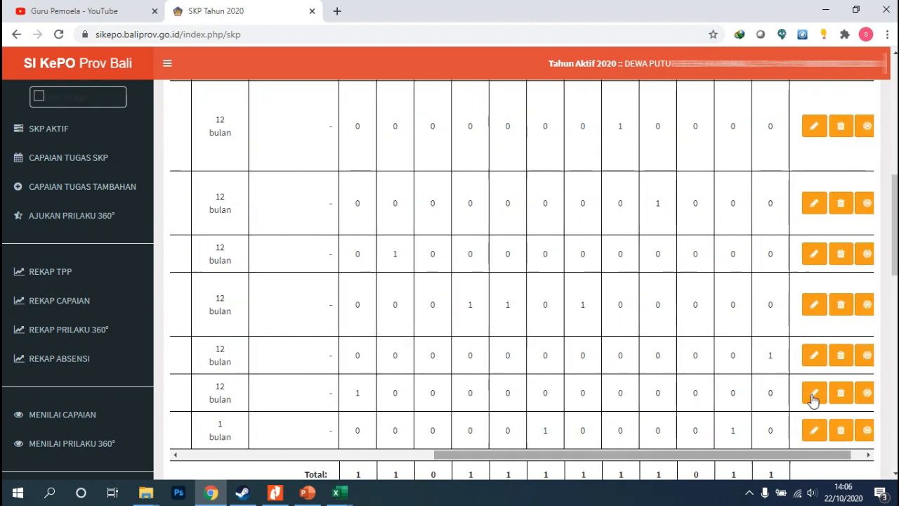
pyautogui.click(815, 356)
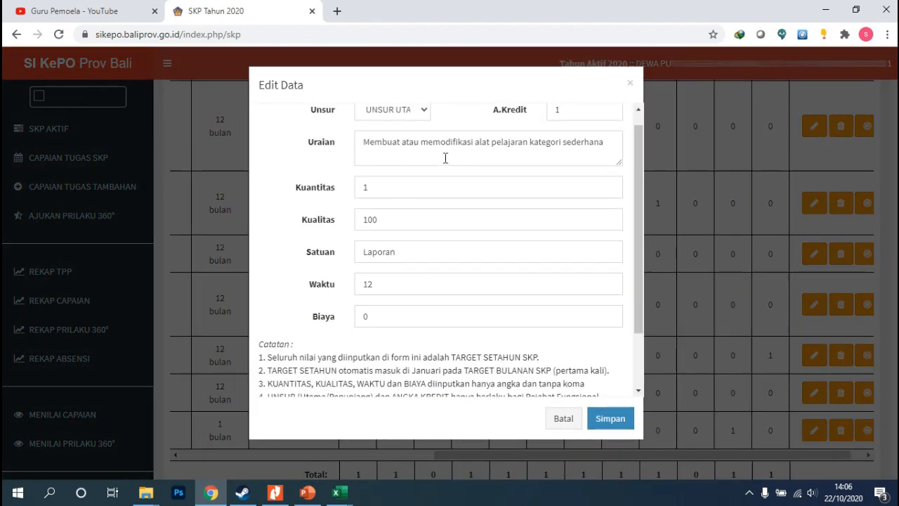
pyautogui.click(608, 189)
pyautogui.click(609, 185)
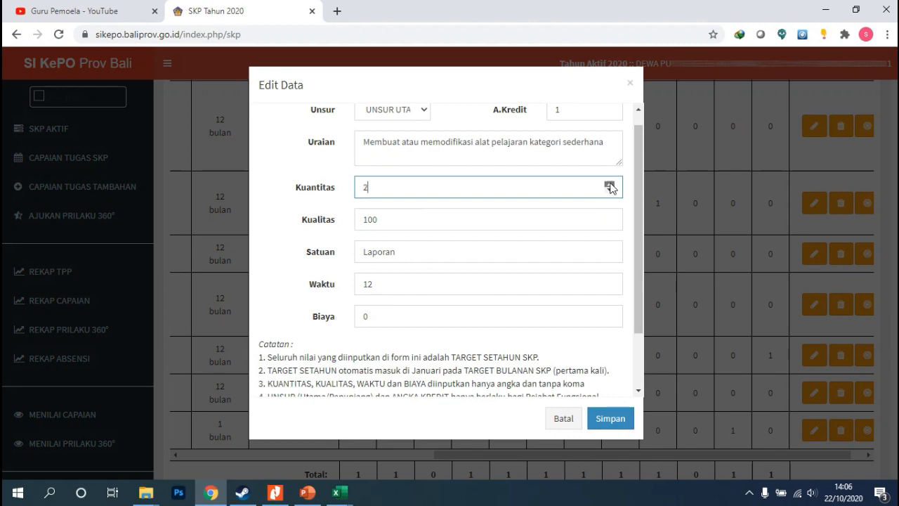
pyautogui.click(592, 417)
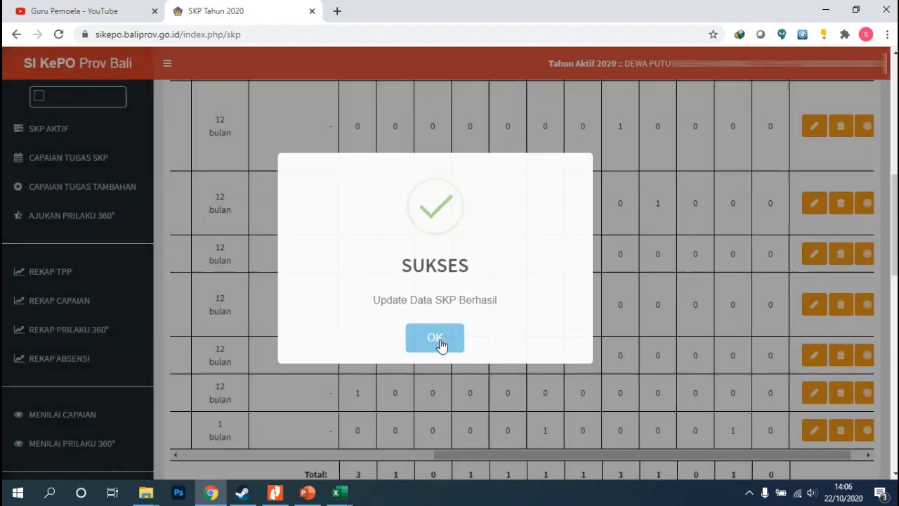
pyautogui.click(436, 339)
# Check the monthly targets and Total row after the quantity change
pyautogui.scroll(-3, 610, 381)
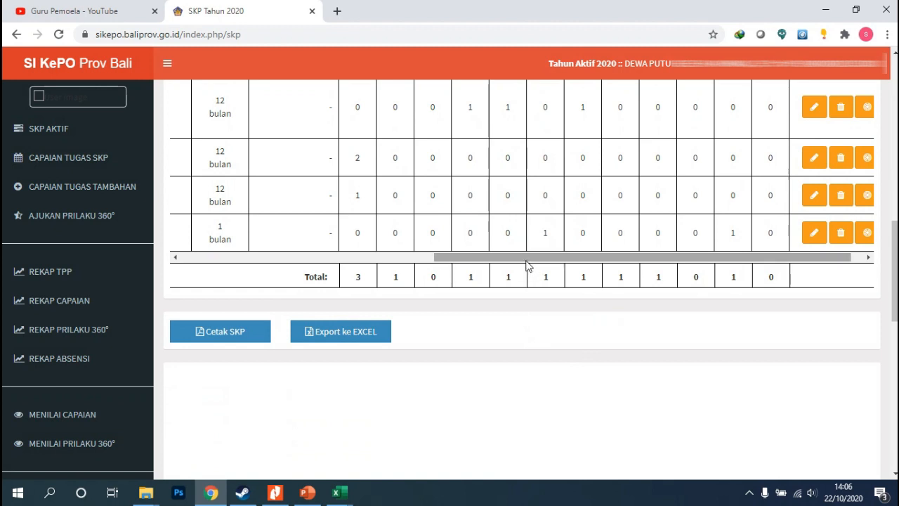
pyautogui.moveTo(528, 265); pyautogui.dragTo(497, 267)
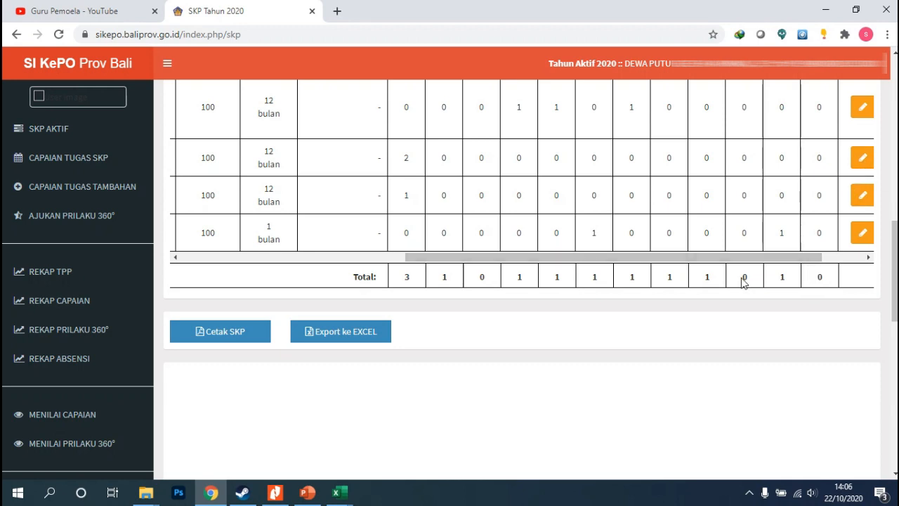
pyautogui.scroll(5, 744, 281)
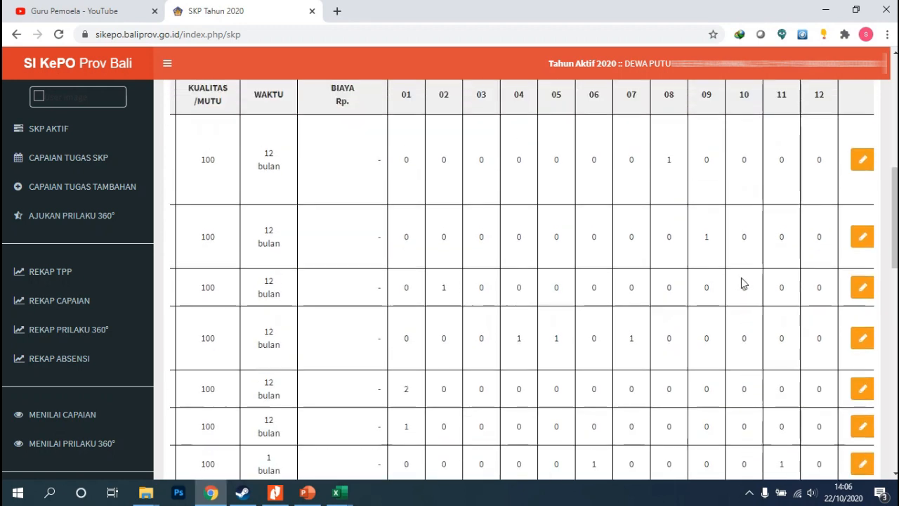
pyautogui.scroll(-4, 743, 283)
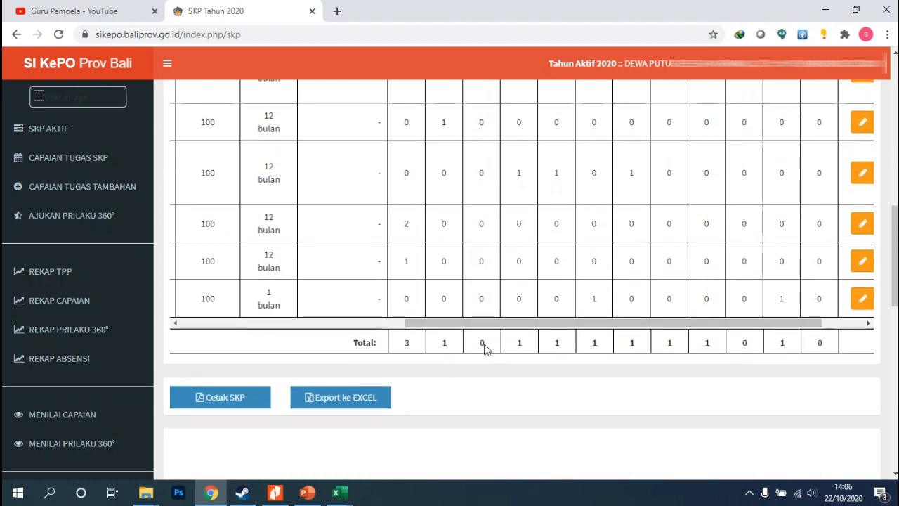
pyautogui.scroll(4, 478, 351)
pyautogui.scroll(-4, 555, 323)
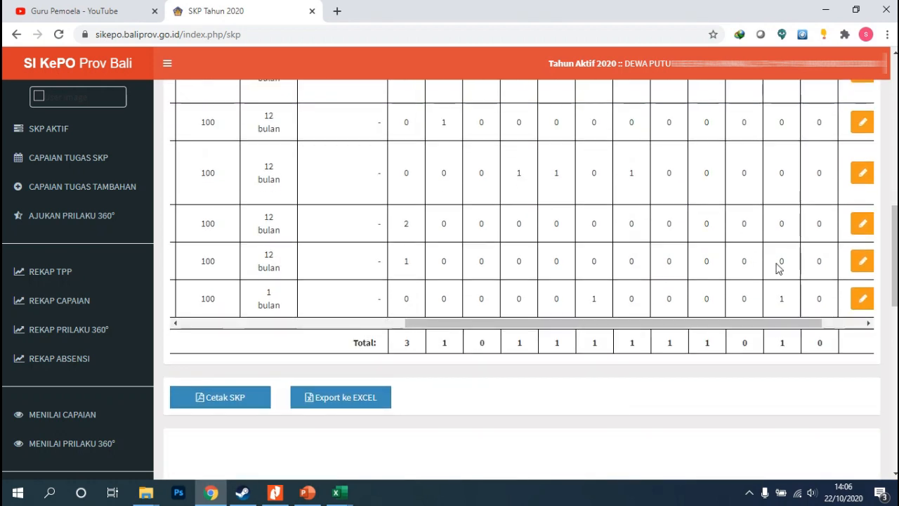
pyautogui.click(863, 223)
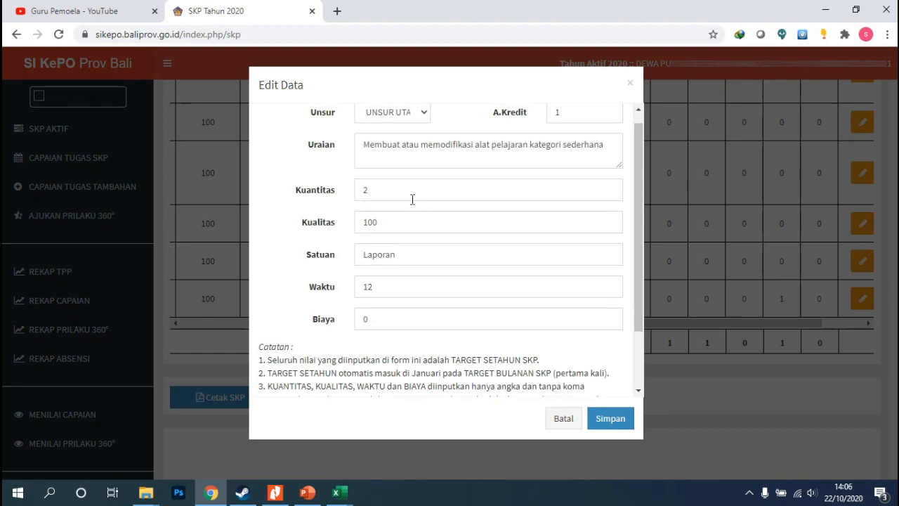
pyautogui.scroll(1, 421, 211)
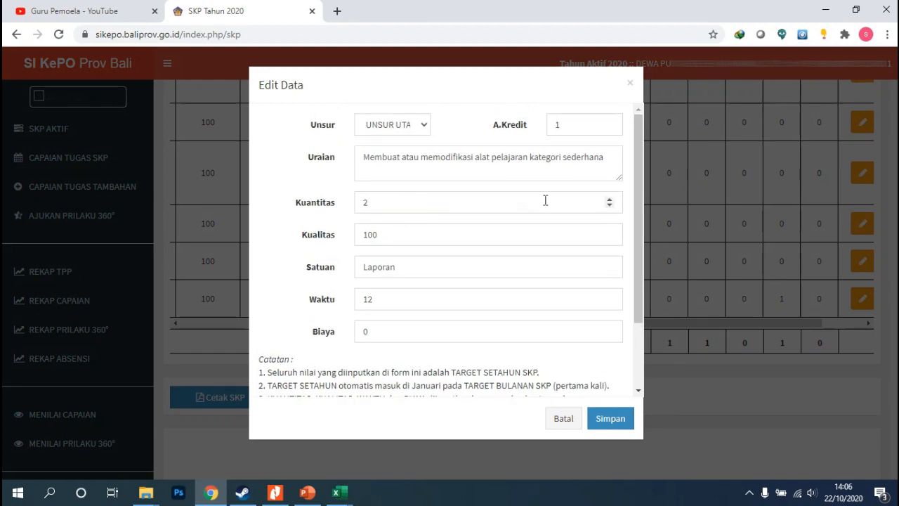
pyautogui.click(565, 418)
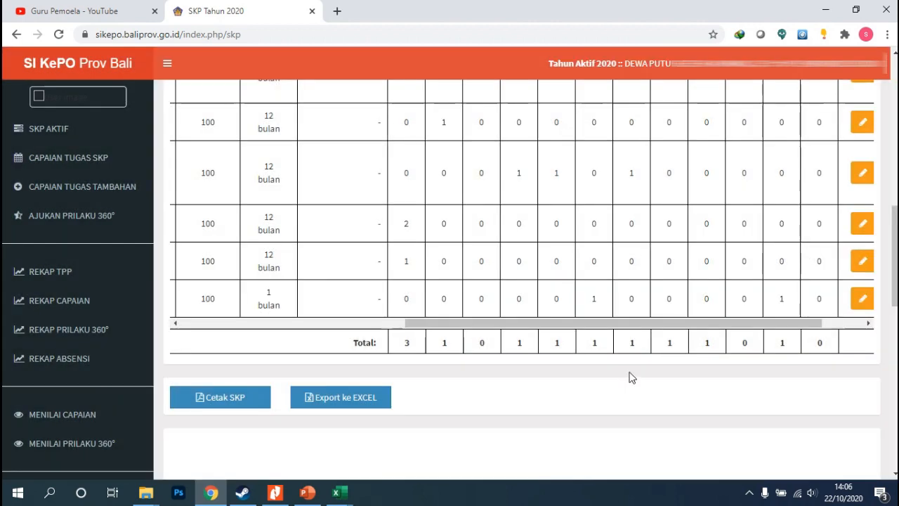
# Edit the monthly targets of the Membuat atau memodifikasi alat pelajaran task: Januari 0, Maret 1, Oktober 1, and save
pyautogui.moveTo(648, 324); pyautogui.dragTo(672, 324)
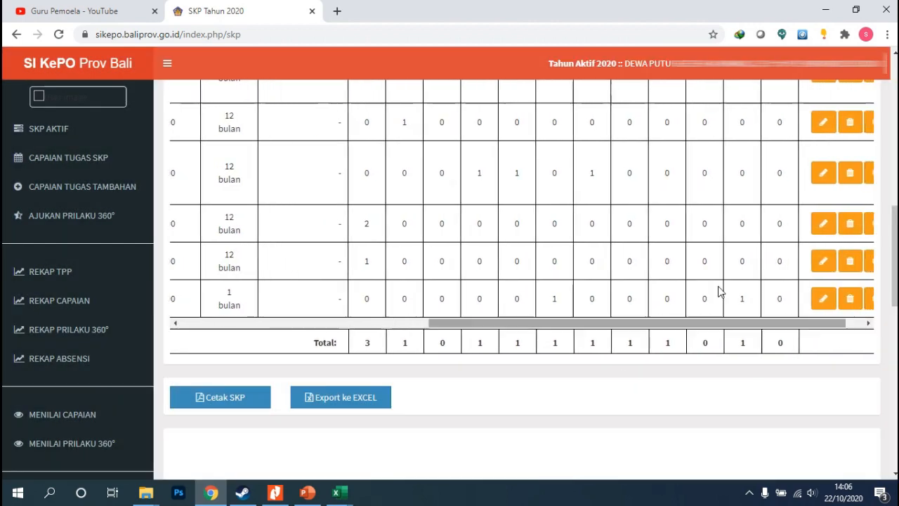
pyautogui.click(867, 227)
pyautogui.click(335, 133)
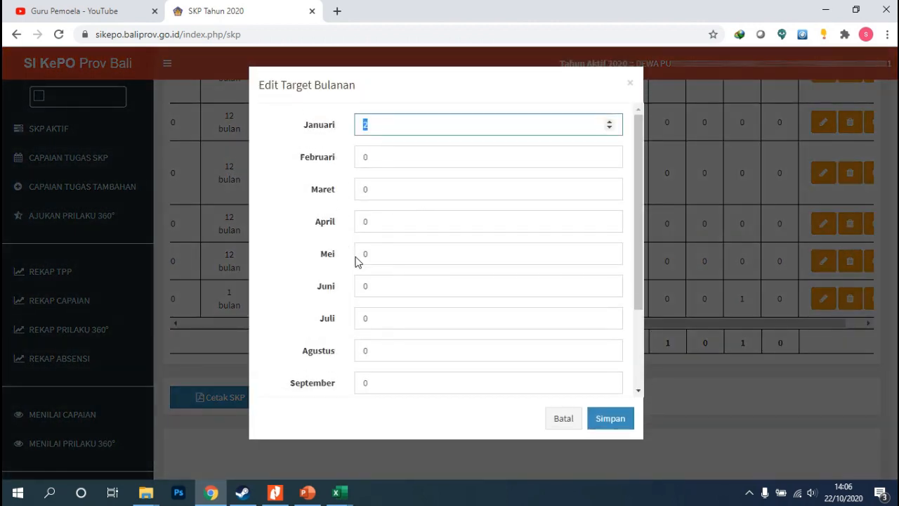
pyautogui.click(371, 189)
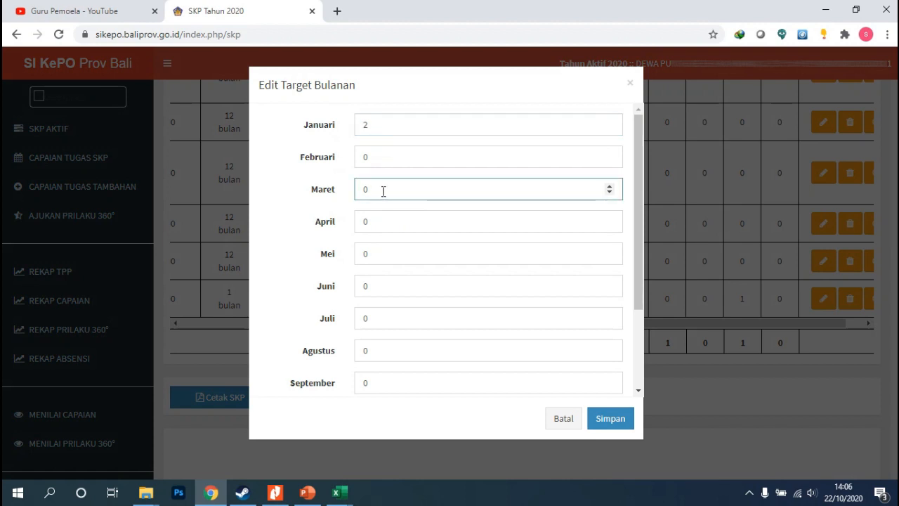
pyautogui.moveTo(382, 191); pyautogui.dragTo(339, 197)
pyautogui.write('1')
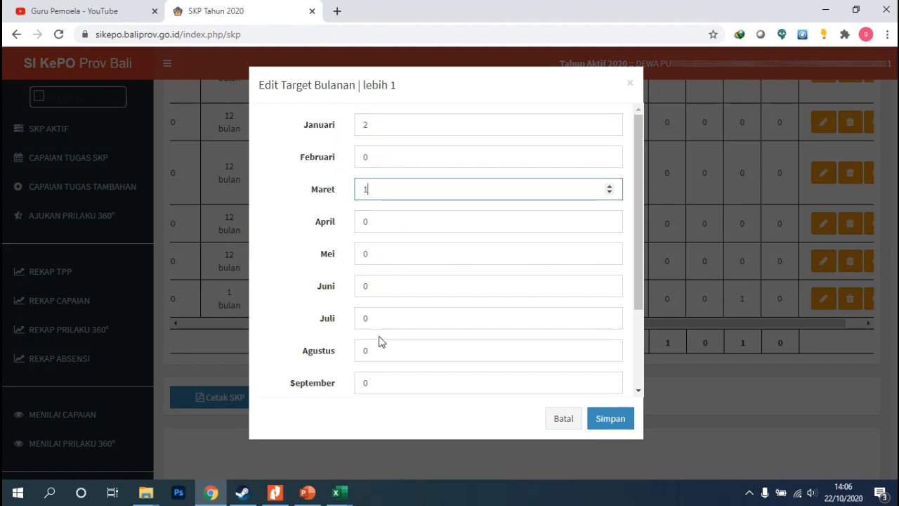
pyautogui.scroll(-1, 379, 344)
pyautogui.moveTo(375, 352); pyautogui.dragTo(347, 351)
pyautogui.write('1')
pyautogui.scroll(1, 379, 134)
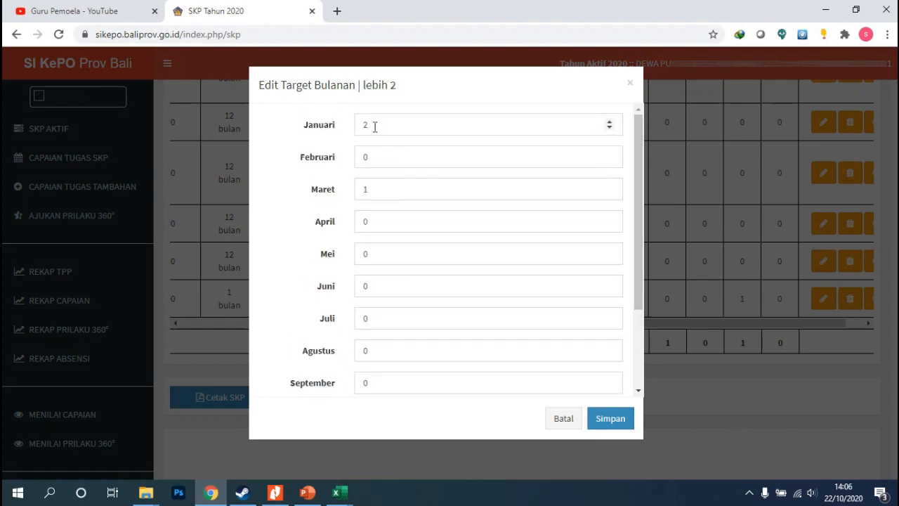
pyautogui.moveTo(373, 125); pyautogui.dragTo(342, 130)
pyautogui.write('0')
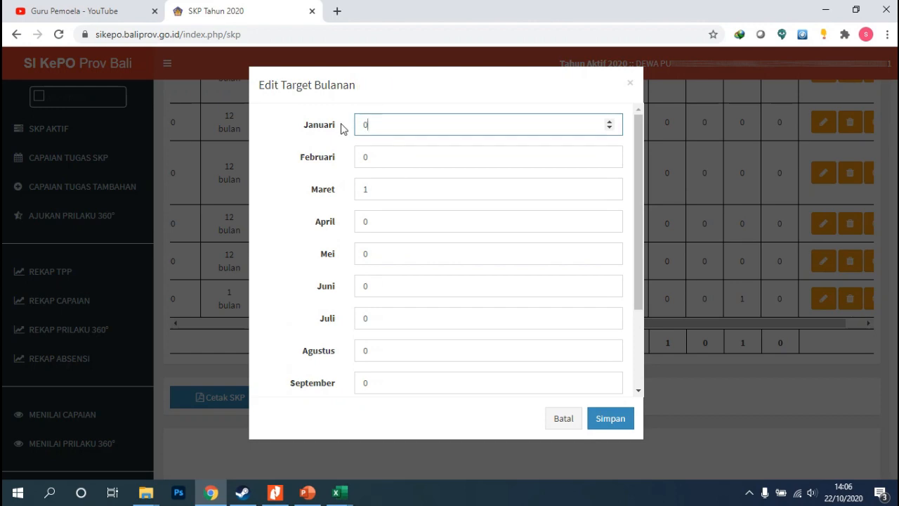
pyautogui.click(608, 420)
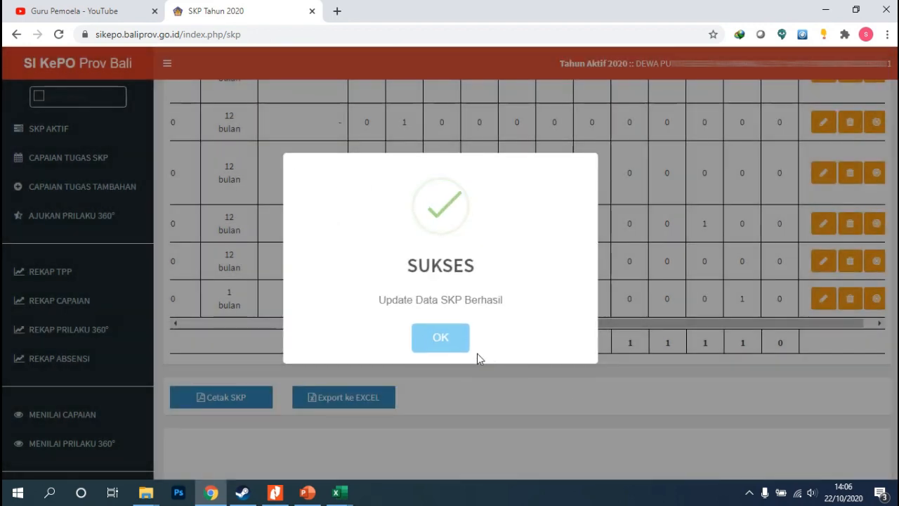
pyautogui.click(470, 344)
# Review the Total row and the task descriptions alongside their monthly target columns
pyautogui.moveTo(503, 324); pyautogui.dragTo(496, 324)
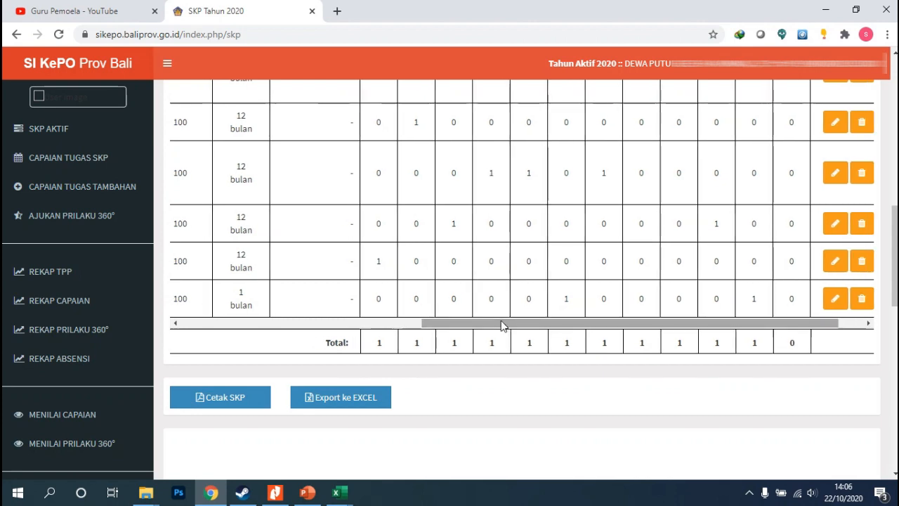
pyautogui.moveTo(681, 326); pyautogui.dragTo(740, 343)
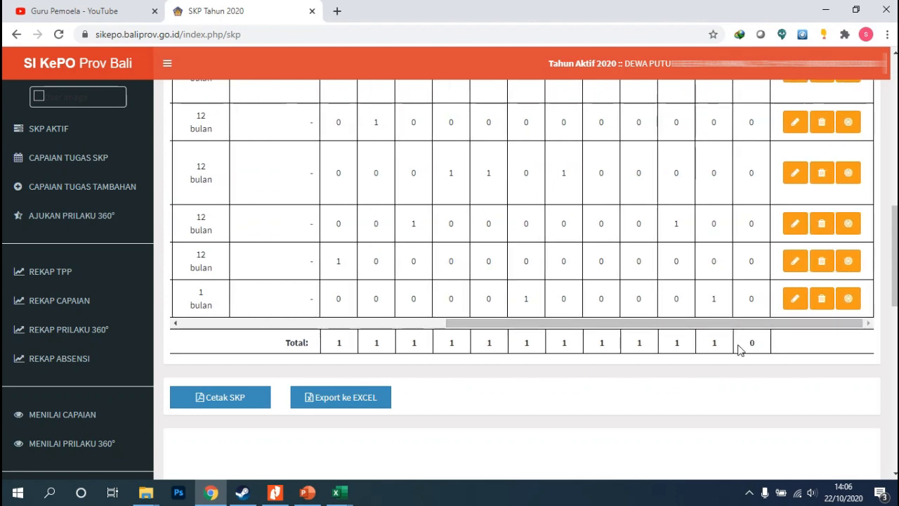
pyautogui.scroll(1, 743, 351)
pyautogui.moveTo(556, 391); pyautogui.dragTo(275, 394)
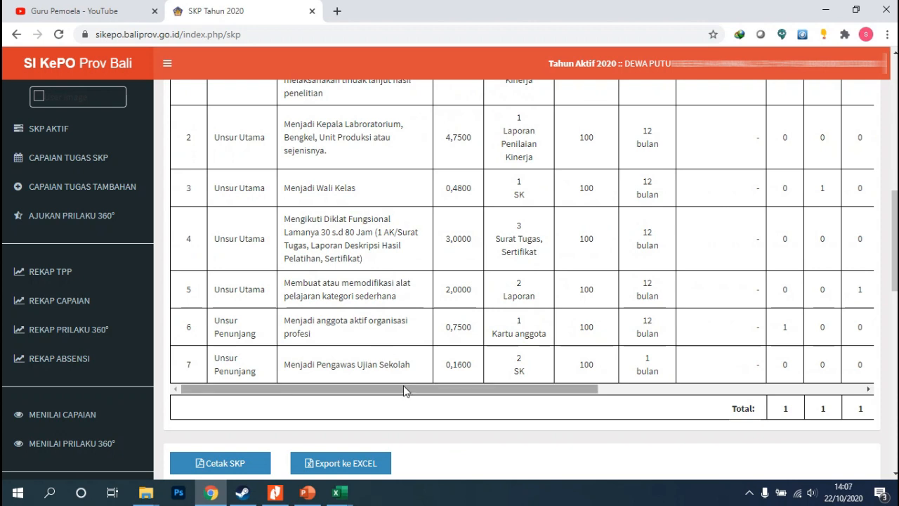
pyautogui.moveTo(418, 382); pyautogui.dragTo(365, 384)
pyautogui.click(428, 403)
pyautogui.scroll(1, 311, 306)
pyautogui.scroll(1, 347, 227)
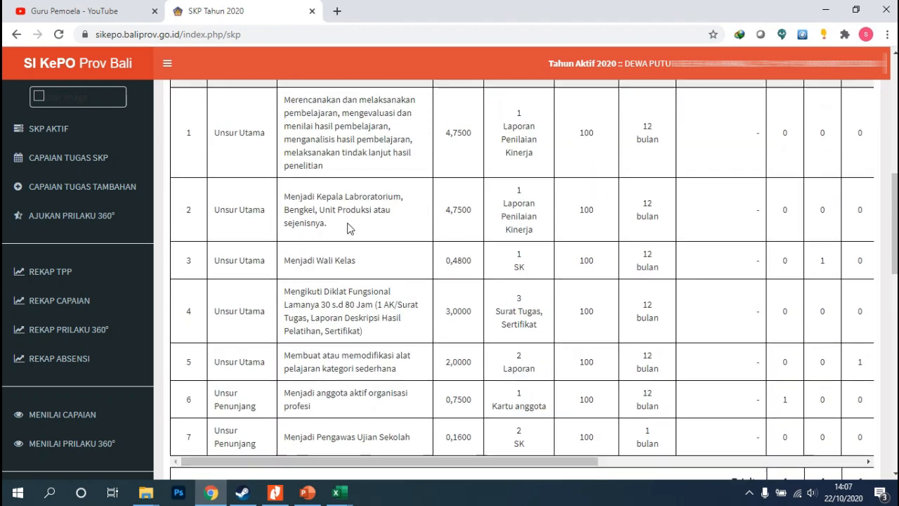
pyautogui.scroll(-2, 349, 271)
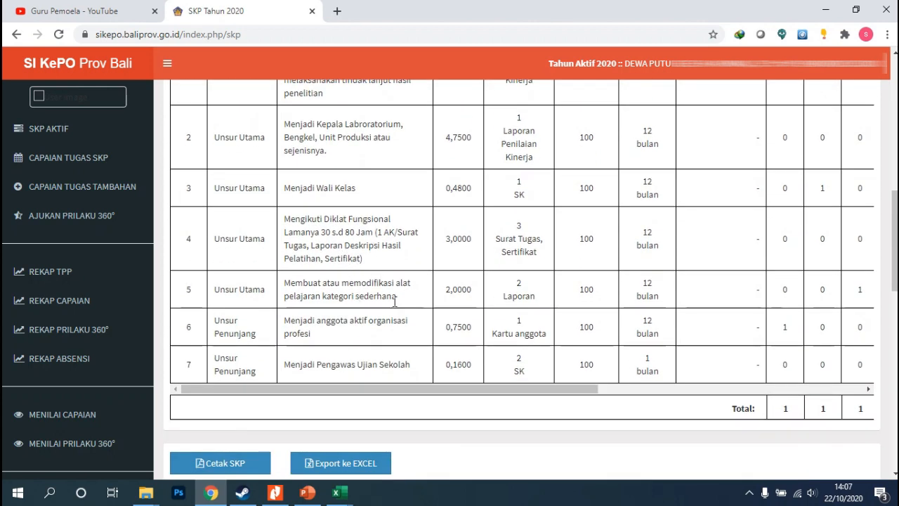
# Raise the Mengikuti Diklat Fungsional task's Kuantitas to 4 and save the change
pyautogui.moveTo(410, 389)
pyautogui.mouseDown()
pyautogui.moveTo(552, 412)
pyautogui.moveTo(495, 408)
pyautogui.moveTo(472, 236)
pyautogui.moveTo(474, 267)
pyautogui.moveTo(521, 395)
pyautogui.moveTo(730, 401)
pyautogui.mouseUp()
pyautogui.click(797, 238)
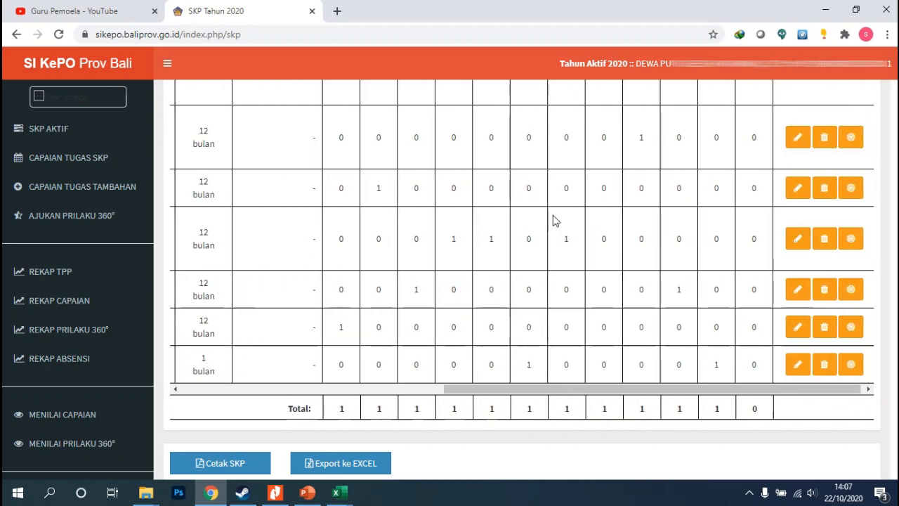
pyautogui.click(610, 201)
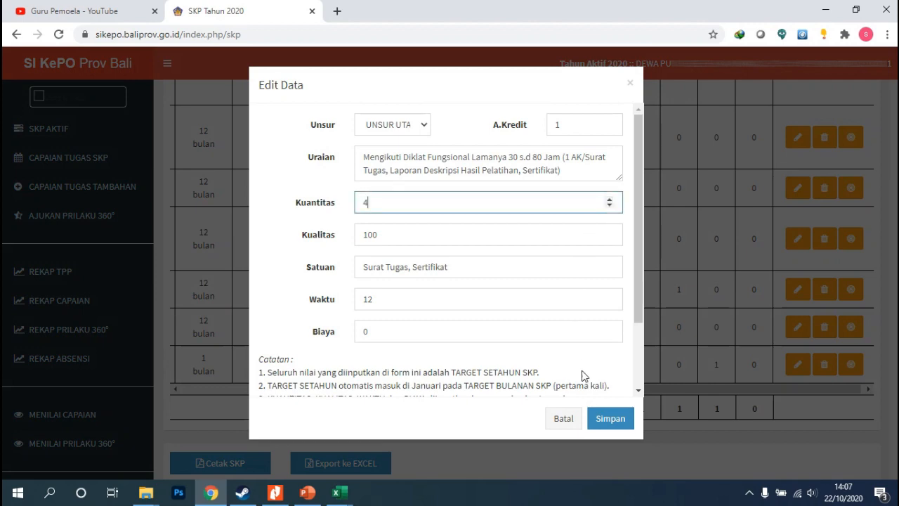
pyautogui.click(608, 418)
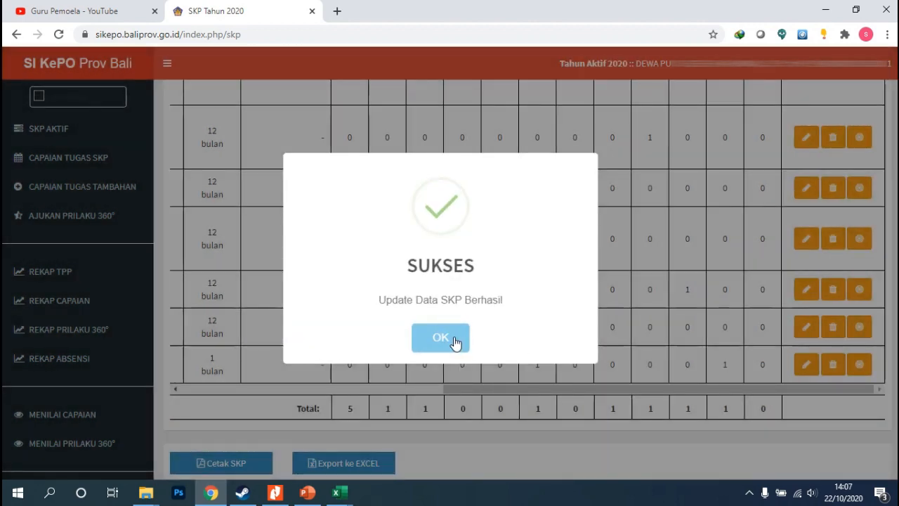
pyautogui.click(454, 341)
# Set the Mengikuti Diklat Fungsional monthly targets to Januari 0 and 1 each in April, Mei, Juli and Desember, then save
pyautogui.scroll(2, 469, 416)
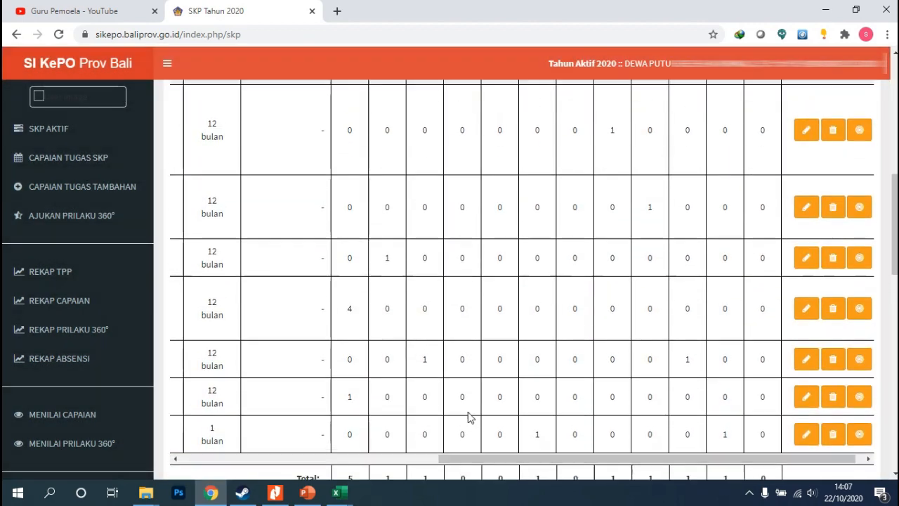
pyautogui.scroll(-2, 469, 416)
pyautogui.scroll(3, 579, 420)
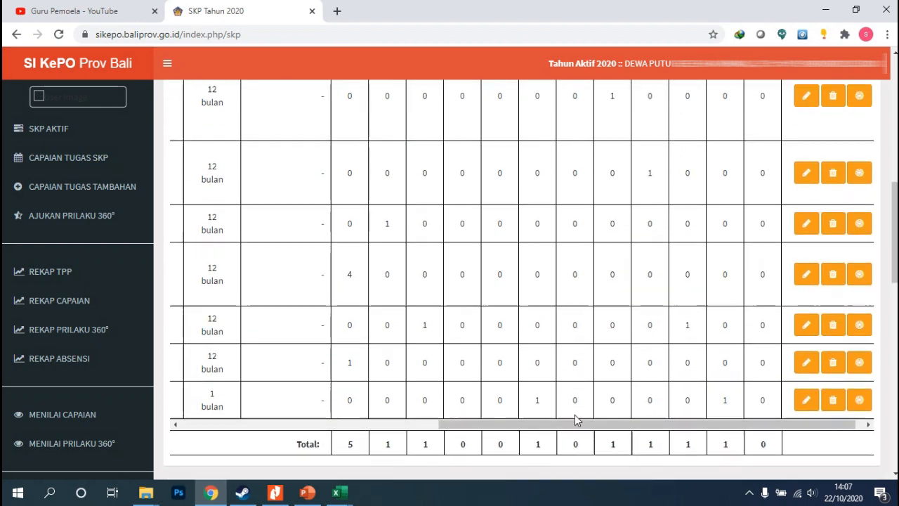
pyautogui.scroll(-2, 726, 429)
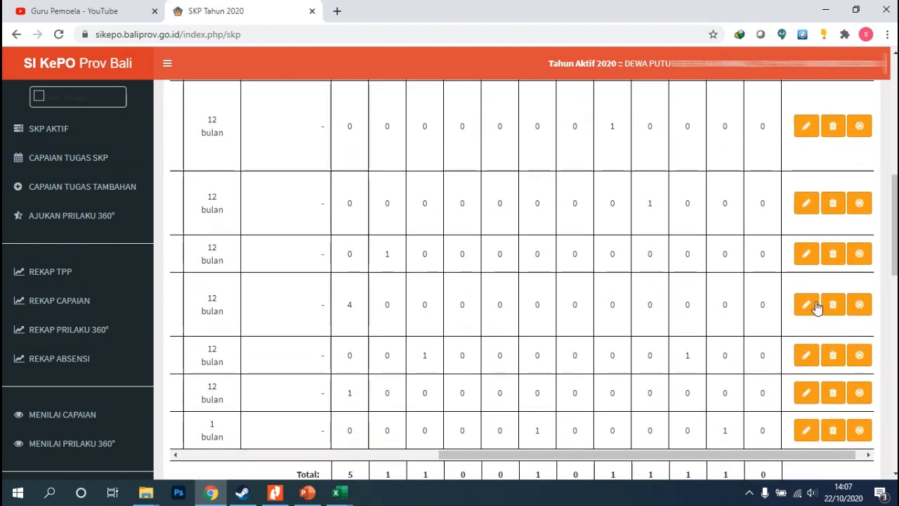
pyautogui.scroll(-1, 811, 305)
pyautogui.moveTo(666, 390); pyautogui.dragTo(802, 337)
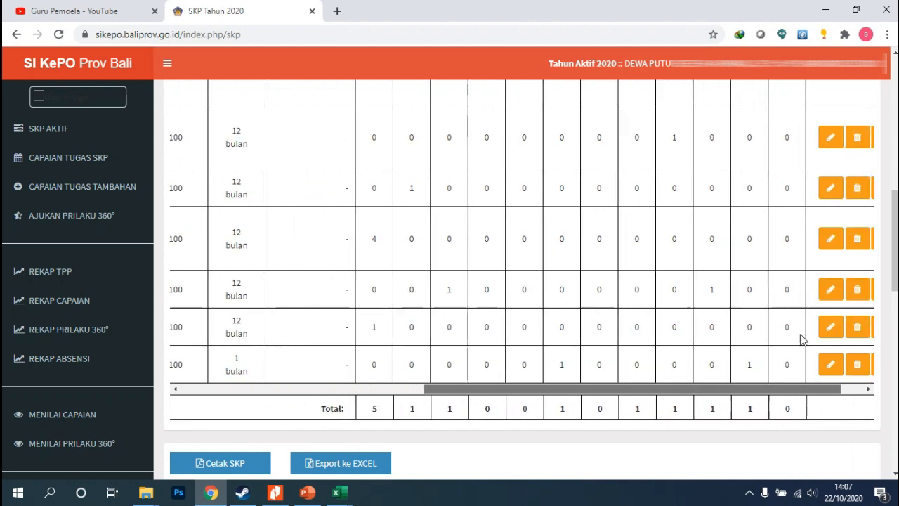
pyautogui.click(849, 238)
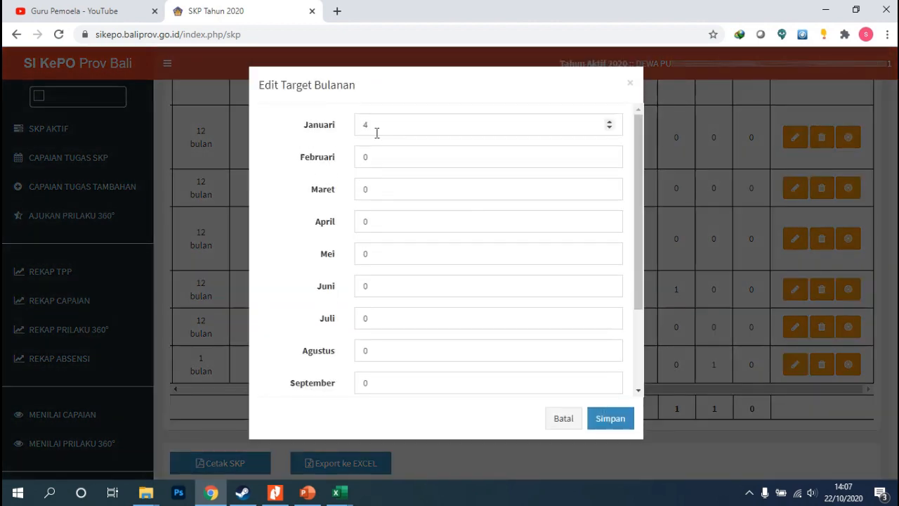
pyautogui.doubleClick(368, 127)
pyautogui.write('0')
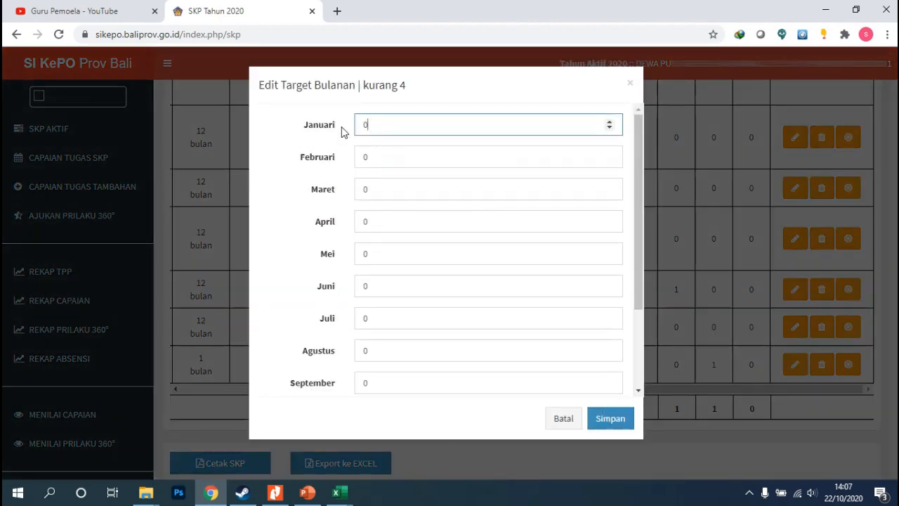
pyautogui.moveTo(382, 221); pyautogui.dragTo(353, 227)
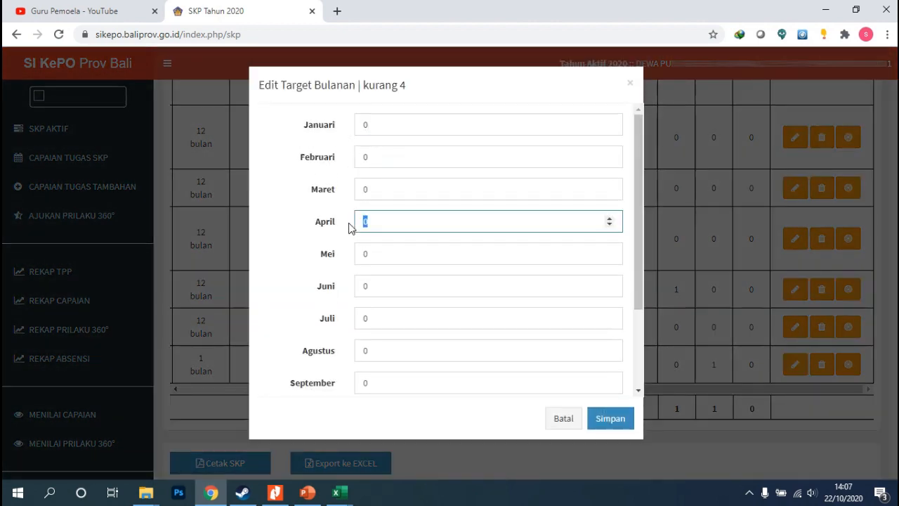
pyautogui.write('4')
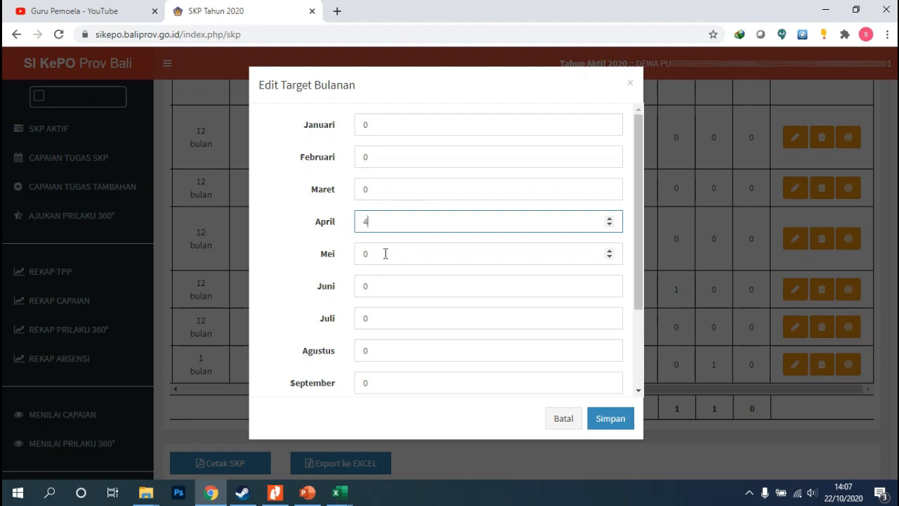
pyautogui.doubleClick(385, 253)
pyautogui.moveTo(387, 217); pyautogui.dragTo(336, 227)
pyautogui.write('1')
pyautogui.doubleClick(364, 251)
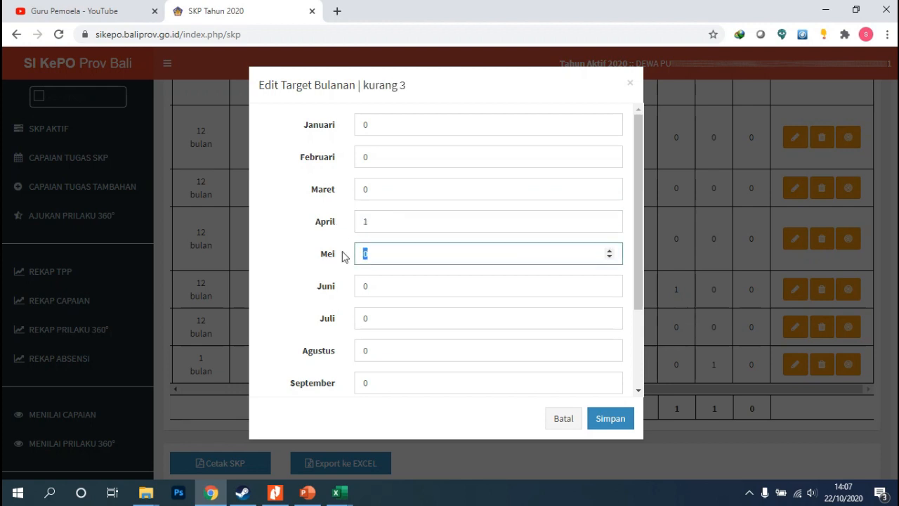
pyautogui.write('1')
pyautogui.scroll(-2, 377, 292)
pyautogui.moveTo(375, 253); pyautogui.dragTo(342, 255)
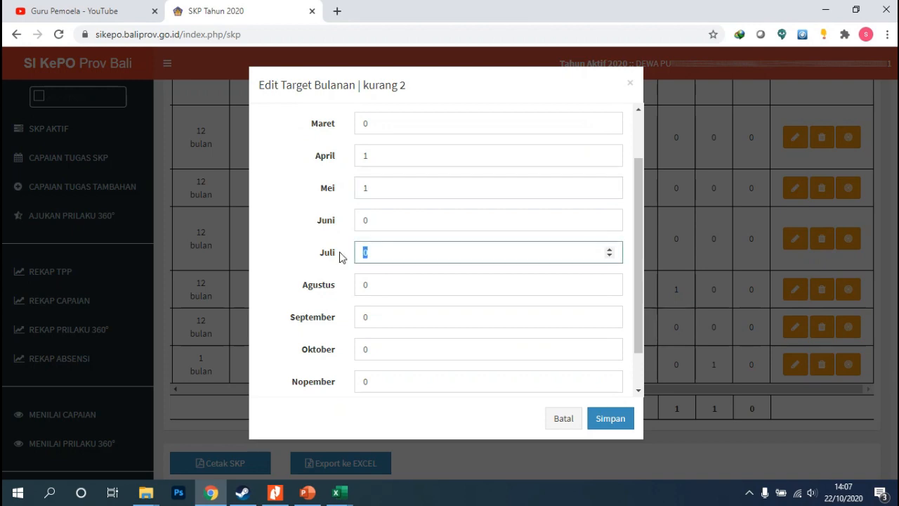
pyautogui.write('1')
pyautogui.scroll(-1, 363, 302)
pyautogui.click(357, 368)
pyautogui.press('BackSpace')
pyautogui.write('1')
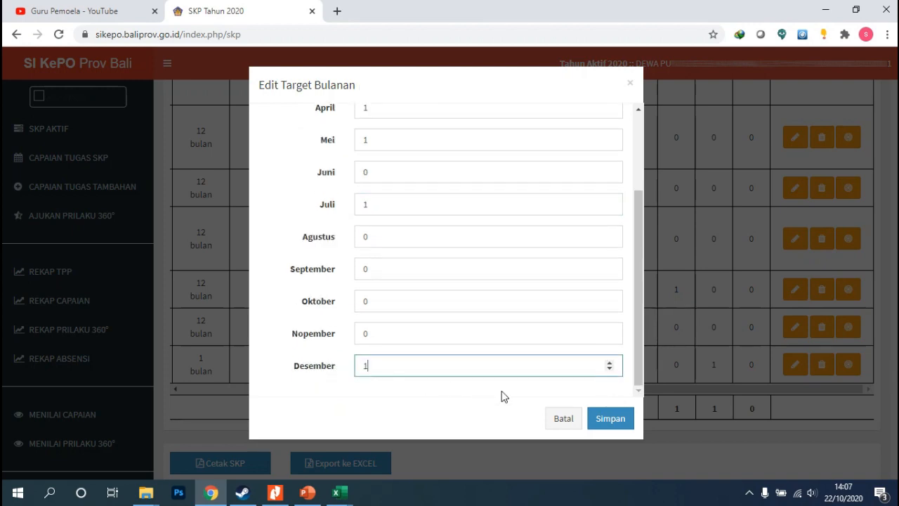
pyautogui.click(603, 420)
pyautogui.click(453, 339)
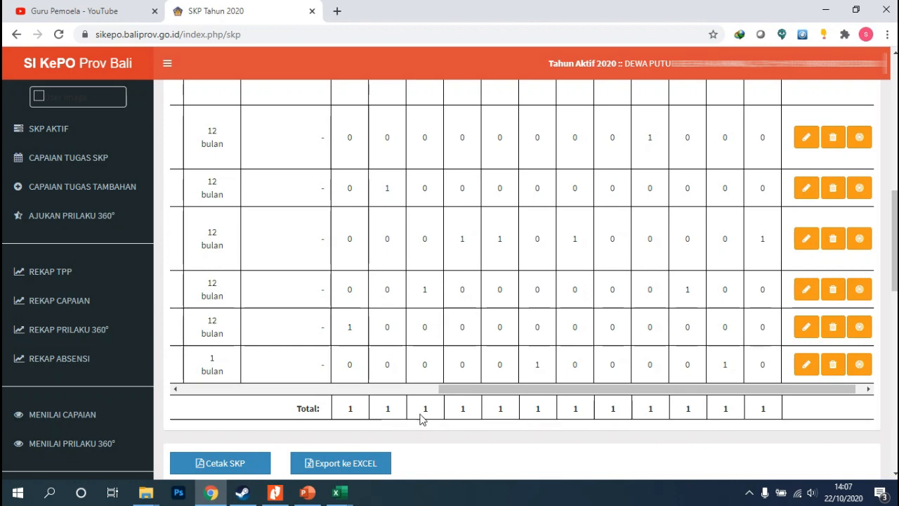
# Check the monthly targets of every task and the Total row across all twelve months
pyautogui.moveTo(605, 388); pyautogui.dragTo(530, 409)
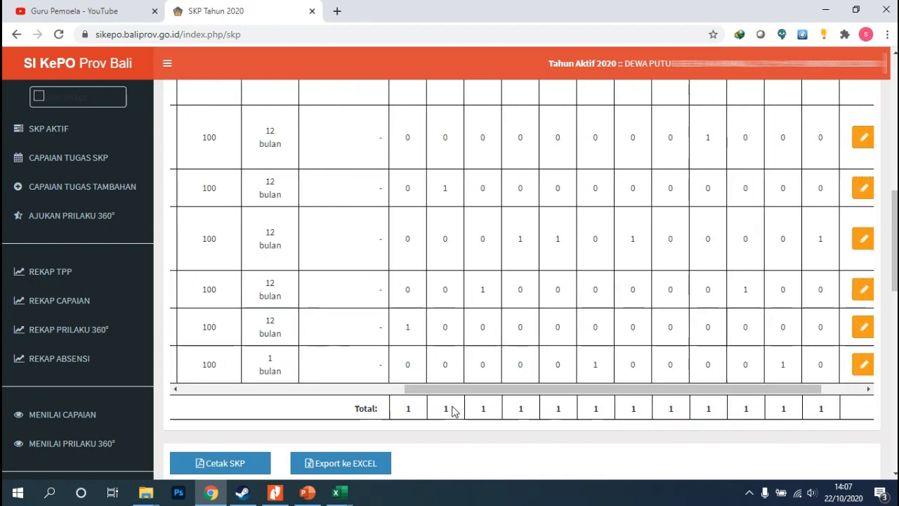
pyautogui.scroll(3, 466, 259)
pyautogui.scroll(-3, 413, 199)
pyautogui.scroll(5, 440, 257)
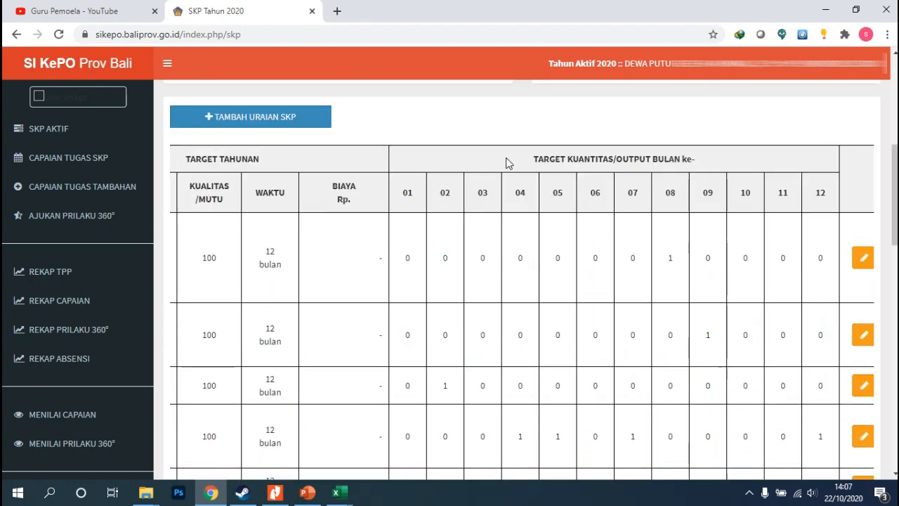
pyautogui.scroll(-5, 551, 227)
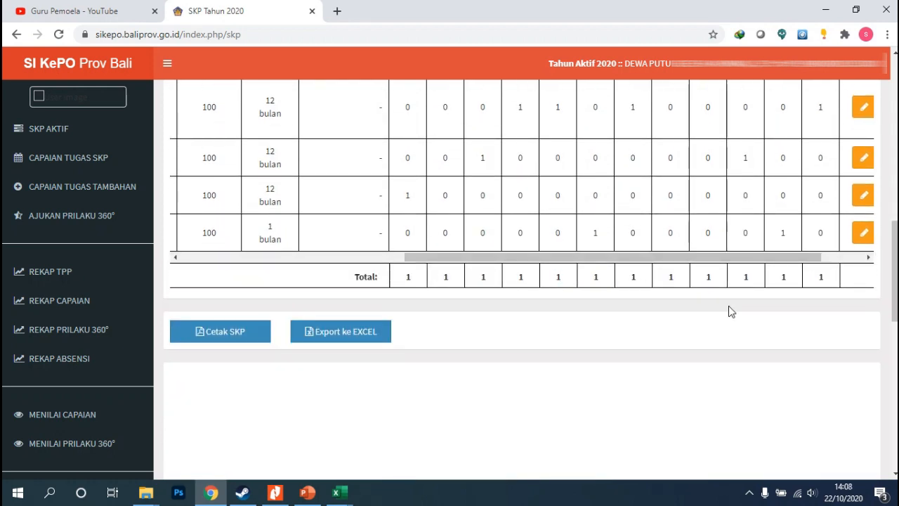
pyautogui.scroll(1, 729, 309)
pyautogui.moveTo(672, 327)
pyautogui.mouseDown()
pyautogui.moveTo(566, 327)
pyautogui.moveTo(689, 327)
pyautogui.mouseUp()
pyautogui.scroll(2, 570, 295)
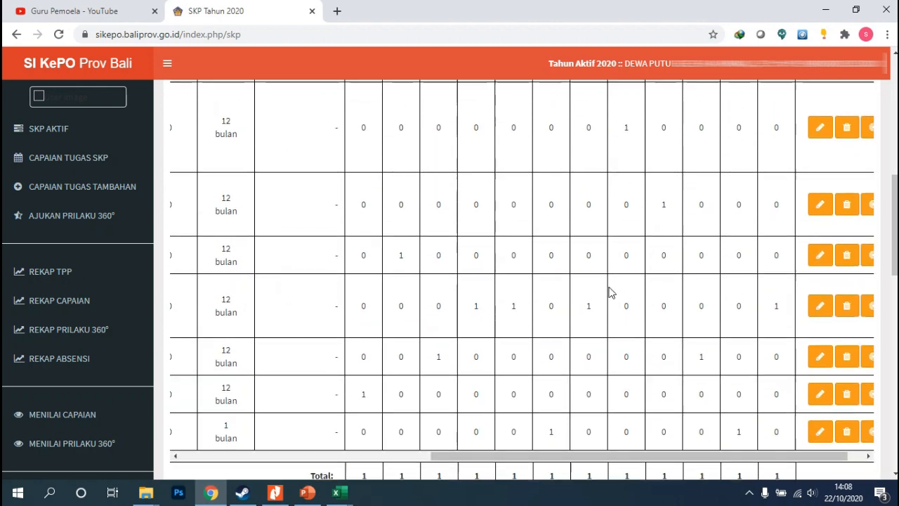
pyautogui.scroll(1, 602, 288)
pyautogui.scroll(-2, 590, 316)
pyautogui.moveTo(588, 391); pyautogui.dragTo(558, 401)
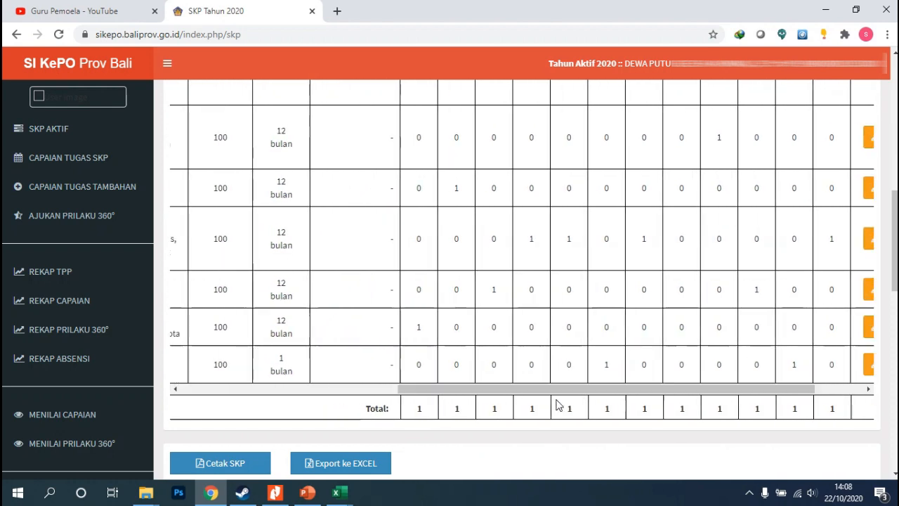
# Compare each task's description and annual quantity with its monthly target columns and the Total row in the SKP table
pyautogui.scroll(2, 533, 295)
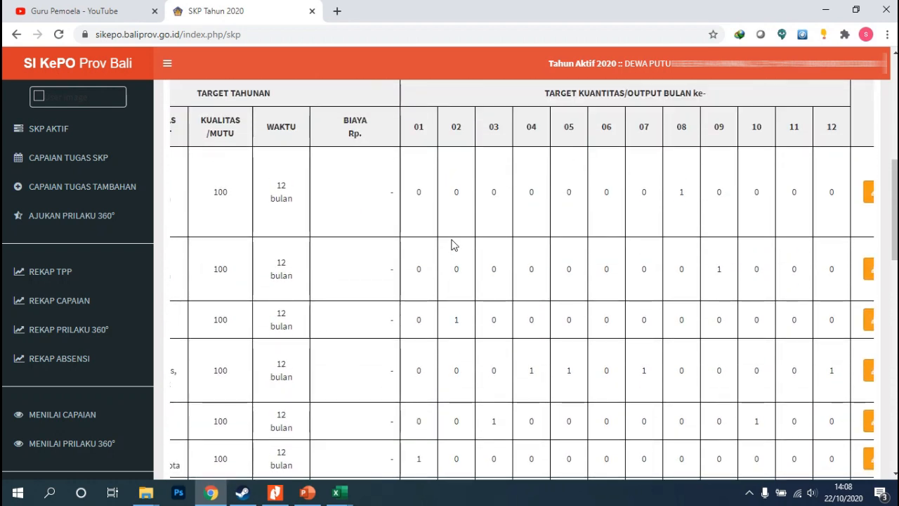
pyautogui.scroll(-2, 442, 293)
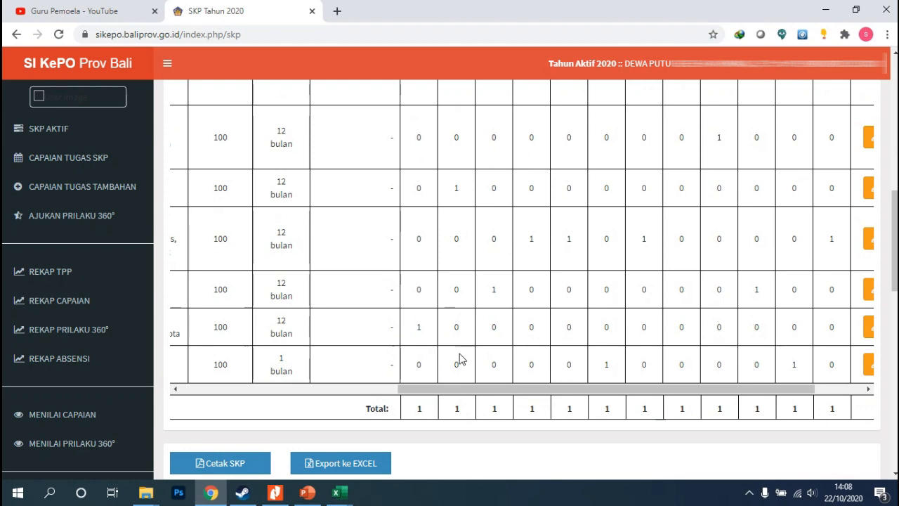
pyautogui.moveTo(482, 394); pyautogui.dragTo(303, 397)
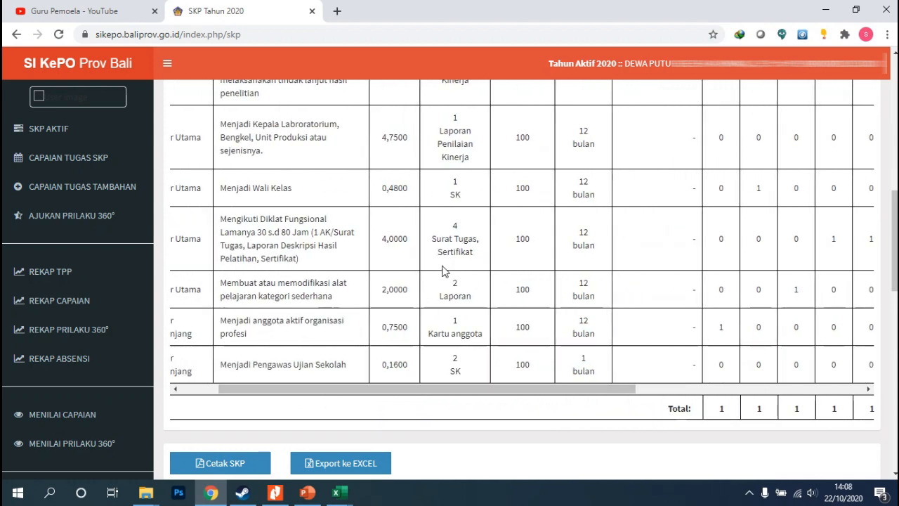
pyautogui.scroll(1, 450, 274)
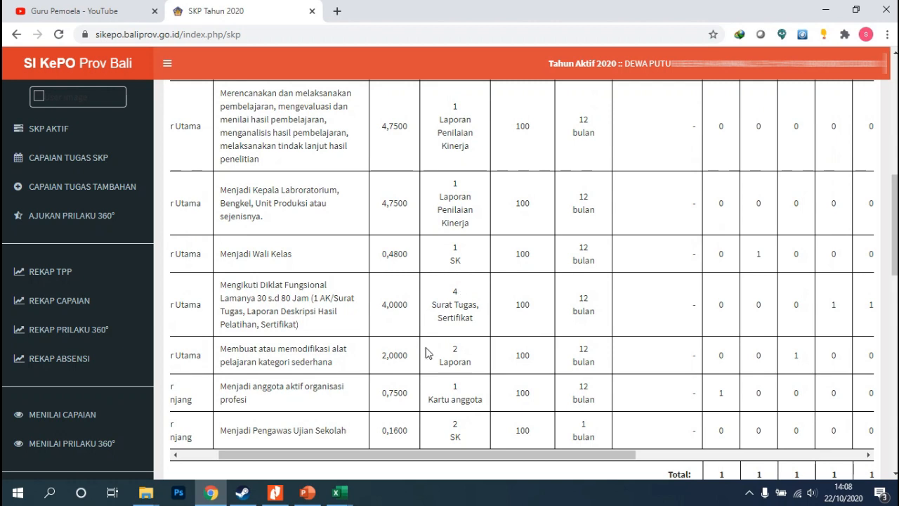
pyautogui.scroll(-2, 267, 335)
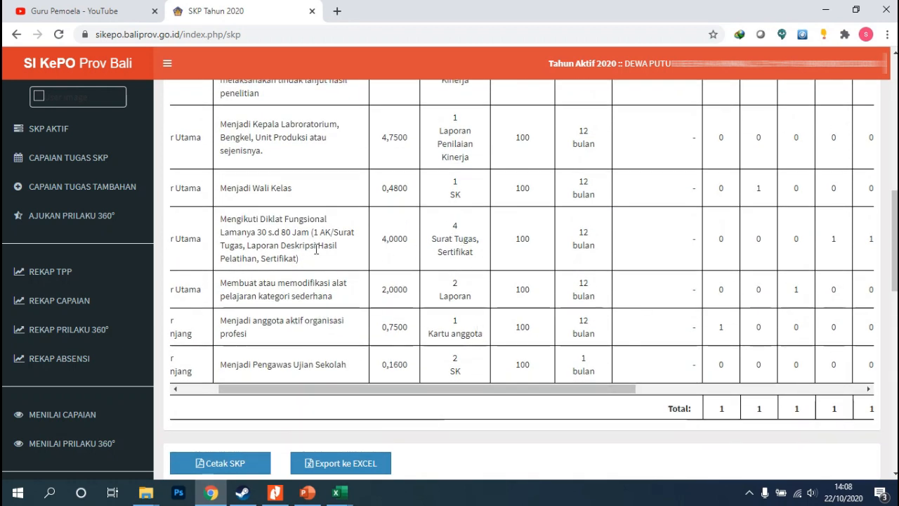
pyautogui.scroll(2, 442, 260)
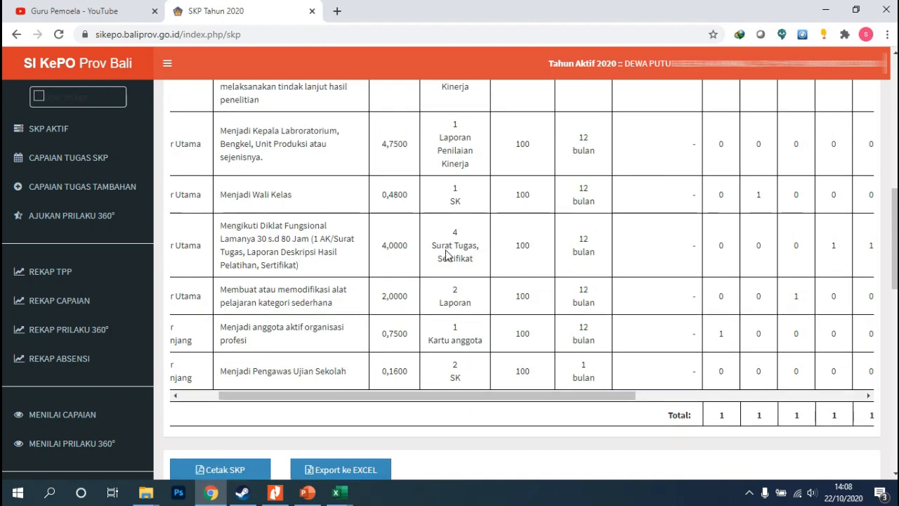
pyautogui.scroll(-1, 453, 256)
pyautogui.scroll(-1, 453, 256)
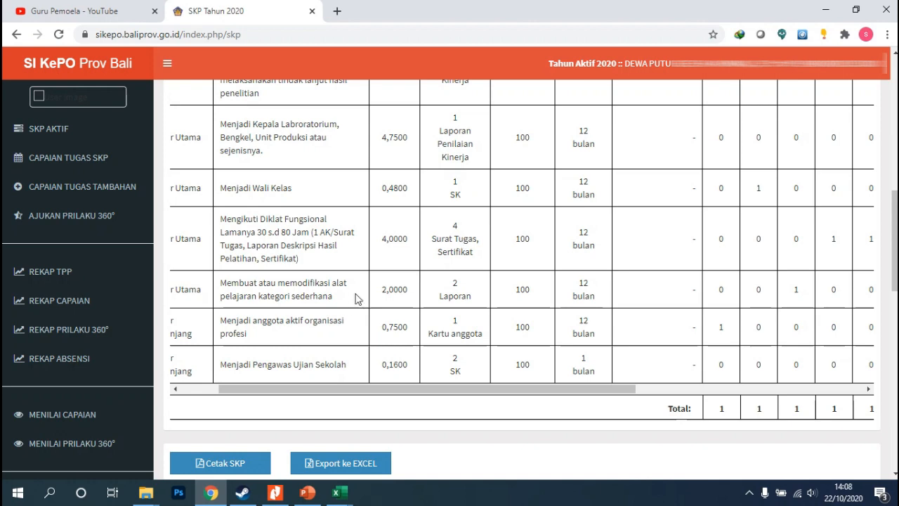
pyautogui.scroll(1, 322, 335)
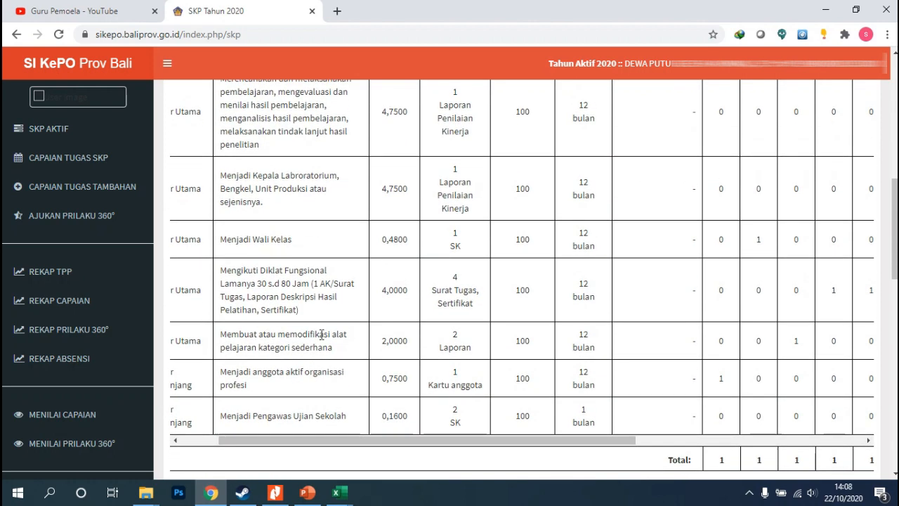
pyautogui.scroll(-1, 322, 335)
pyautogui.moveTo(556, 389); pyautogui.dragTo(670, 391)
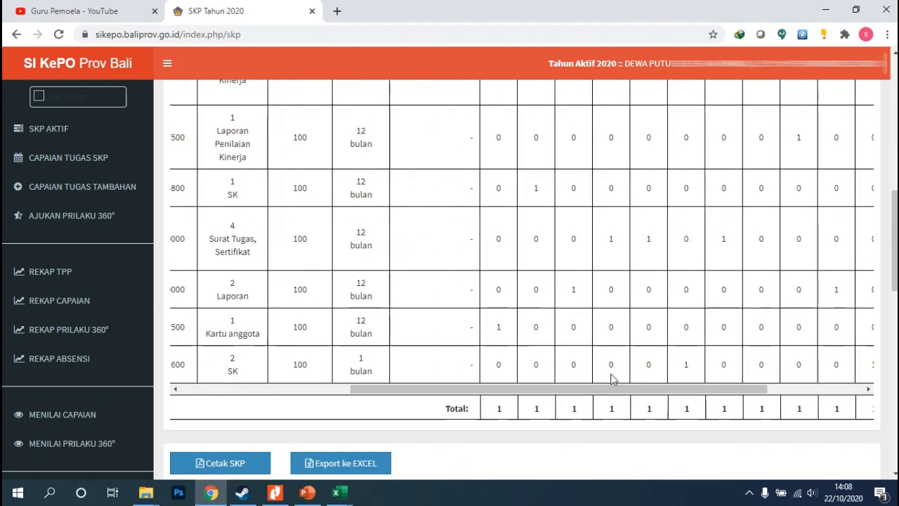
pyautogui.scroll(1, 608, 346)
pyautogui.scroll(1, 608, 345)
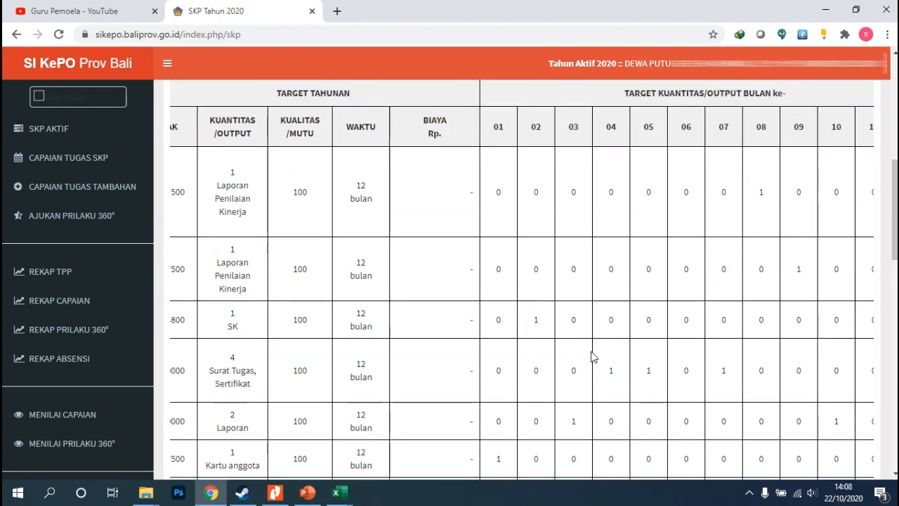
pyautogui.scroll(-2, 592, 361)
pyautogui.moveTo(416, 389); pyautogui.dragTo(250, 390)
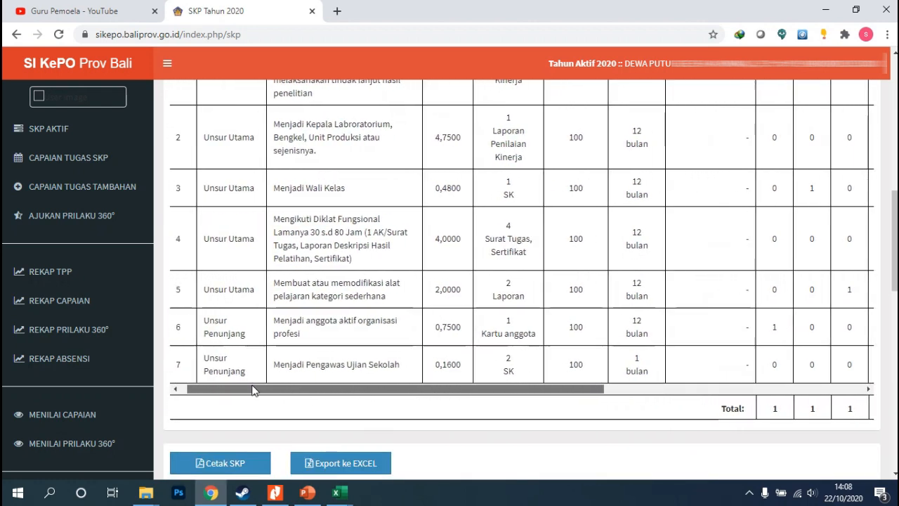
pyautogui.moveTo(895, 243); pyautogui.dragTo(895, 219)
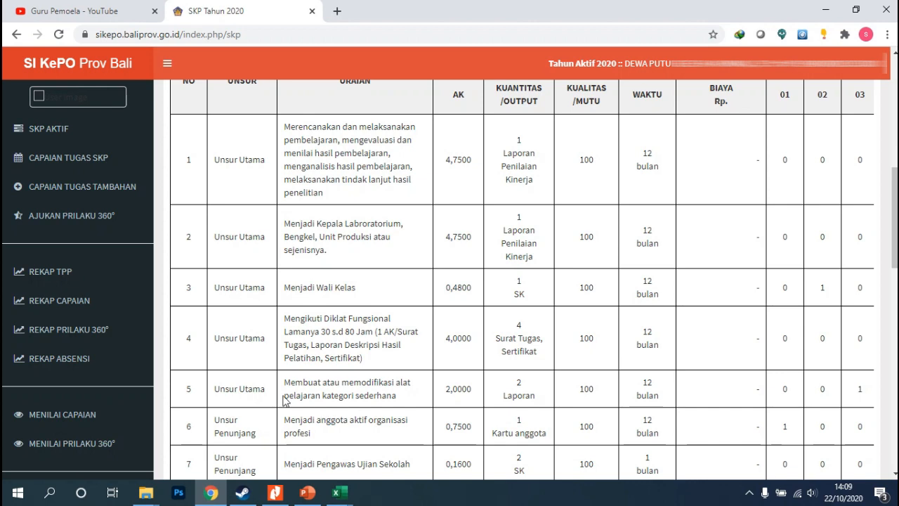
# Switch to the panduan_sikepo2020_pegawai PDF guide in Nitro Pro and read through its final pages
pyautogui.click(275, 491)
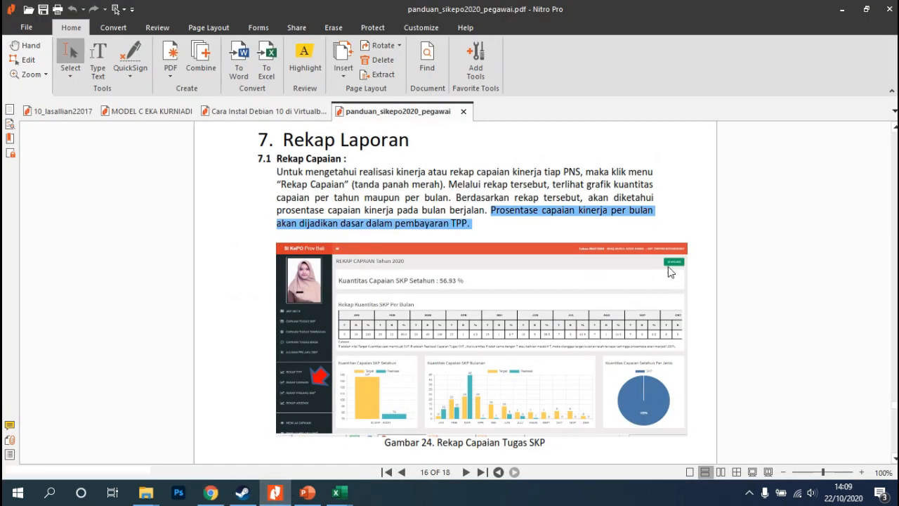
pyautogui.scroll(-2, 846, 292)
pyautogui.scroll(-15, 846, 292)
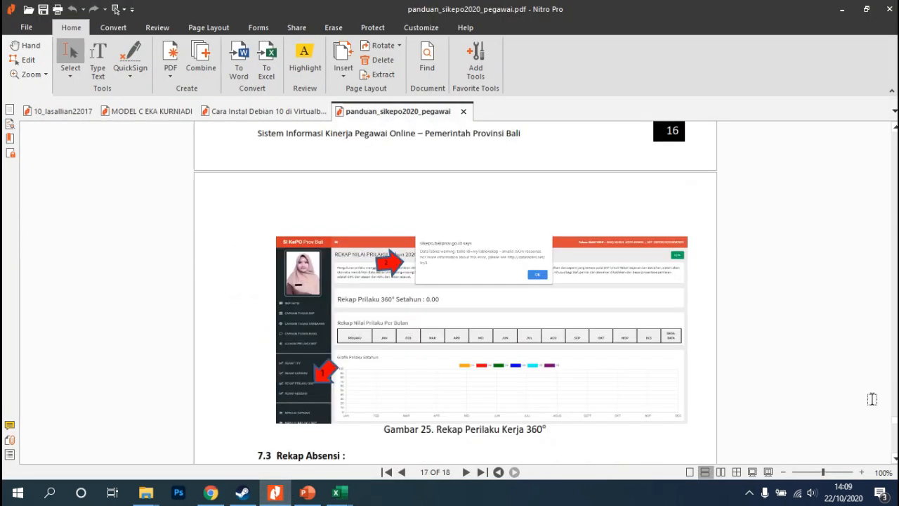
pyautogui.scroll(-15, 846, 291)
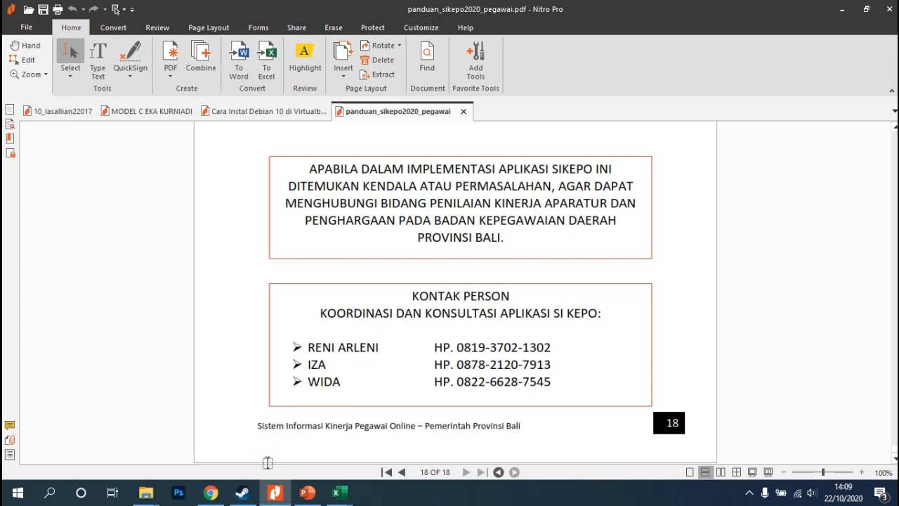
# Return to the SKP Tahun 2020 page and re-examine every task's monthly targets and the Total row
pyautogui.moveTo(286, 494)
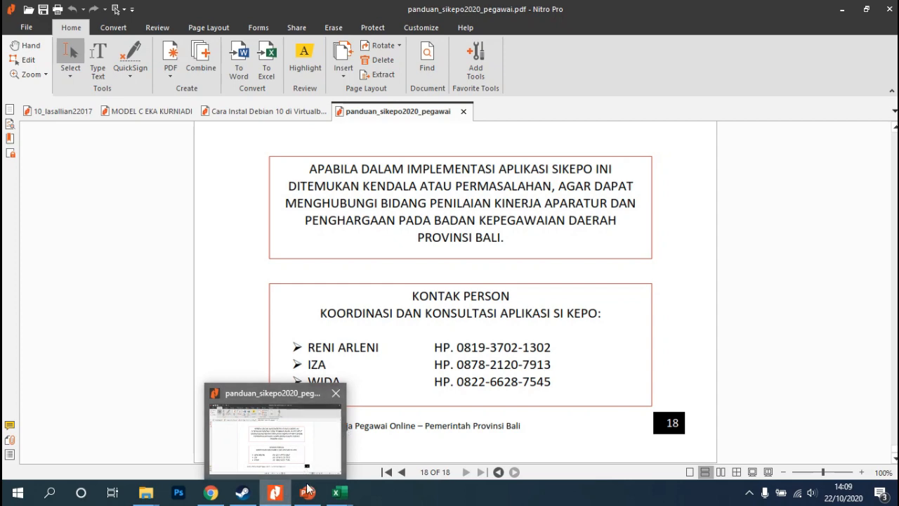
pyautogui.moveTo(336, 492)
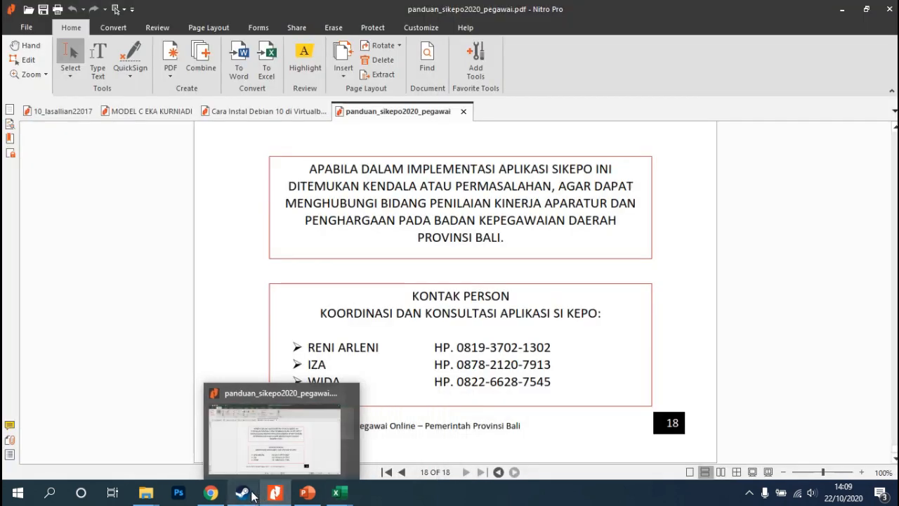
pyautogui.moveTo(210, 492)
pyautogui.click(217, 444)
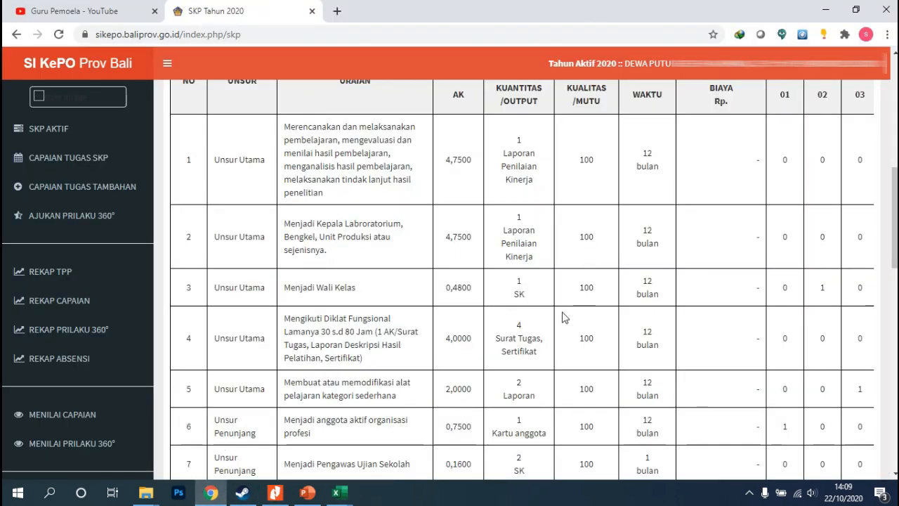
pyautogui.scroll(-3, 442, 417)
pyautogui.moveTo(426, 291); pyautogui.dragTo(728, 300)
pyautogui.scroll(3, 597, 260)
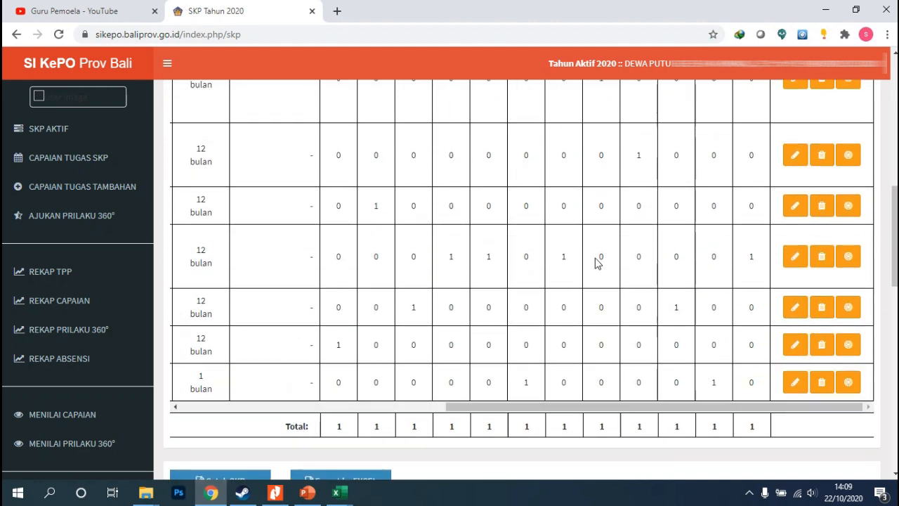
pyautogui.scroll(1, 593, 262)
pyautogui.scroll(-1, 487, 349)
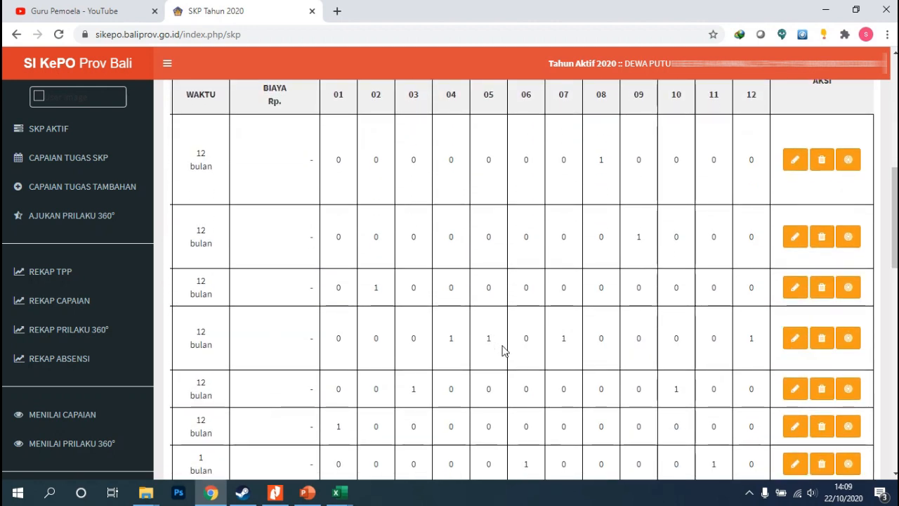
pyautogui.scroll(-2, 502, 344)
pyautogui.moveTo(511, 356)
pyautogui.mouseDown()
pyautogui.moveTo(469, 364)
pyautogui.moveTo(501, 368)
pyautogui.mouseUp()
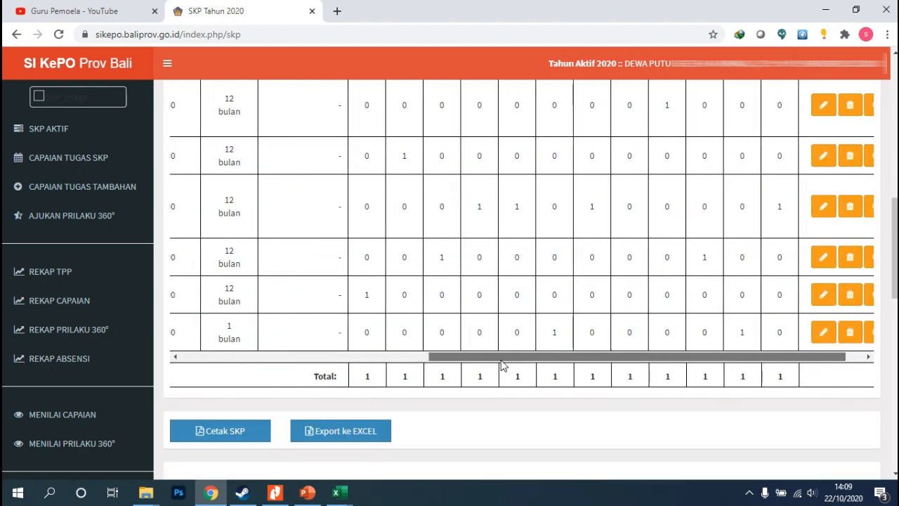
pyautogui.scroll(1, 488, 341)
pyautogui.scroll(1, 489, 343)
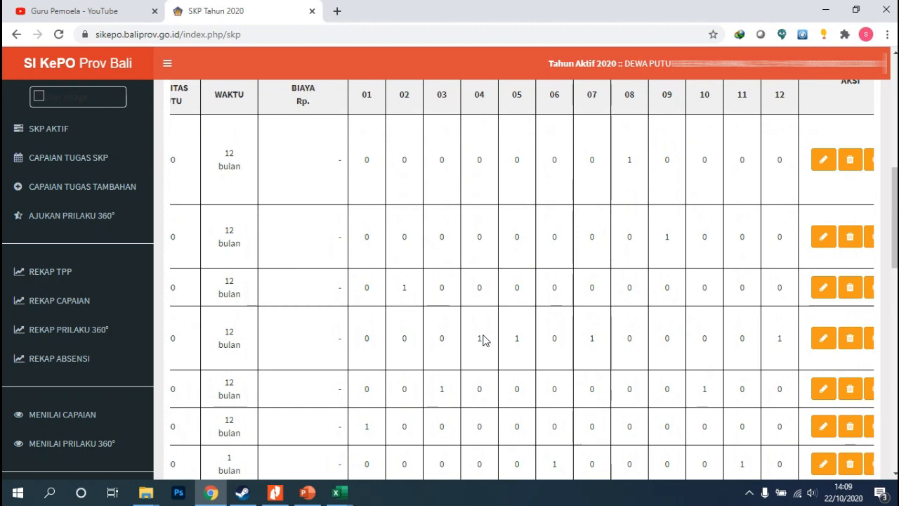
pyautogui.scroll(-2, 497, 355)
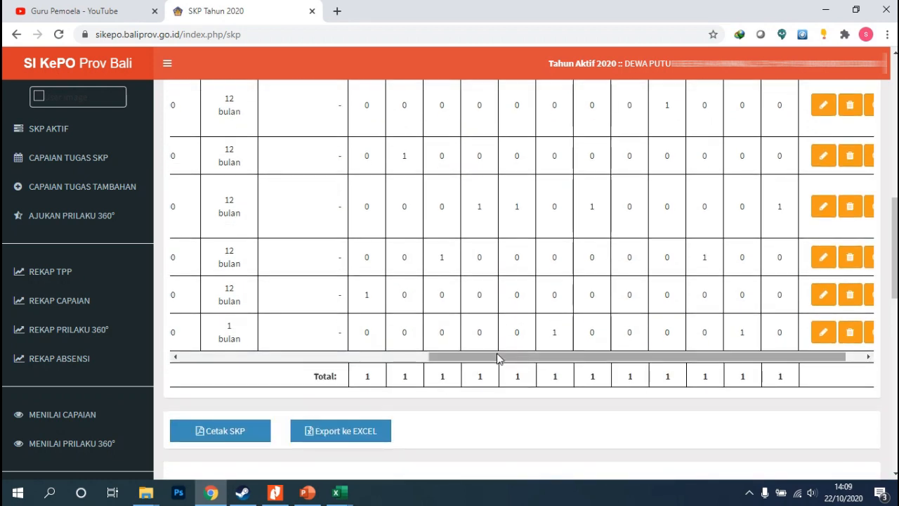